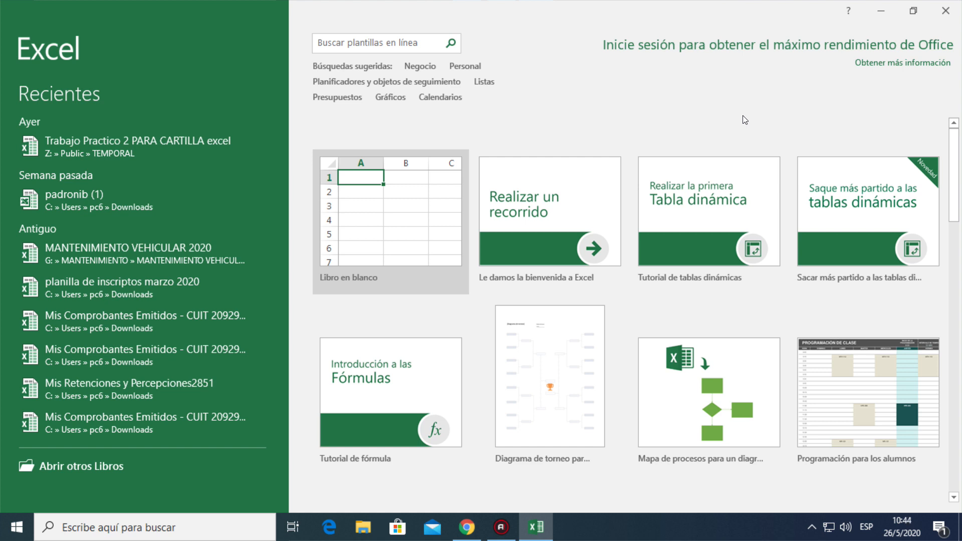
Create a new blank workbook (Libro en blanco) from the Excel start screen.
click(412, 200)
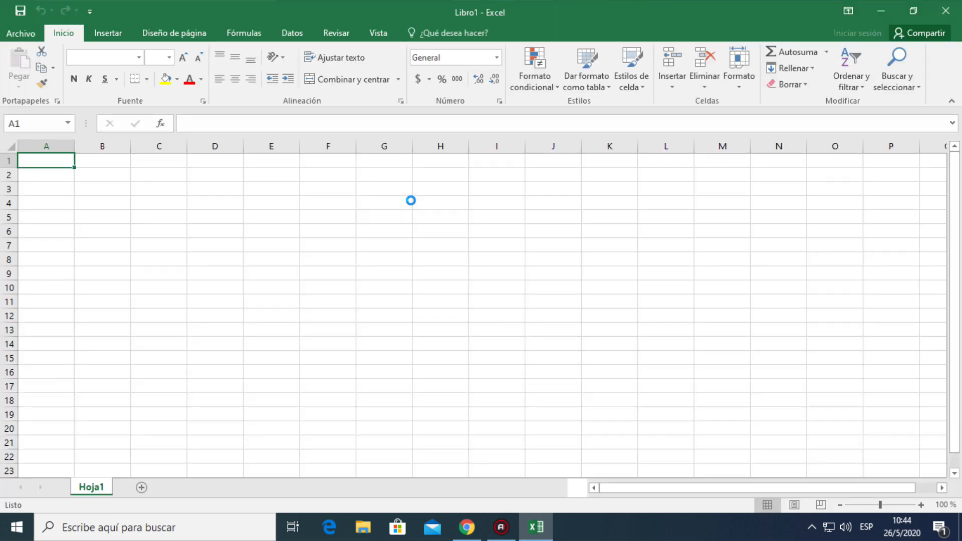
click(414, 202)
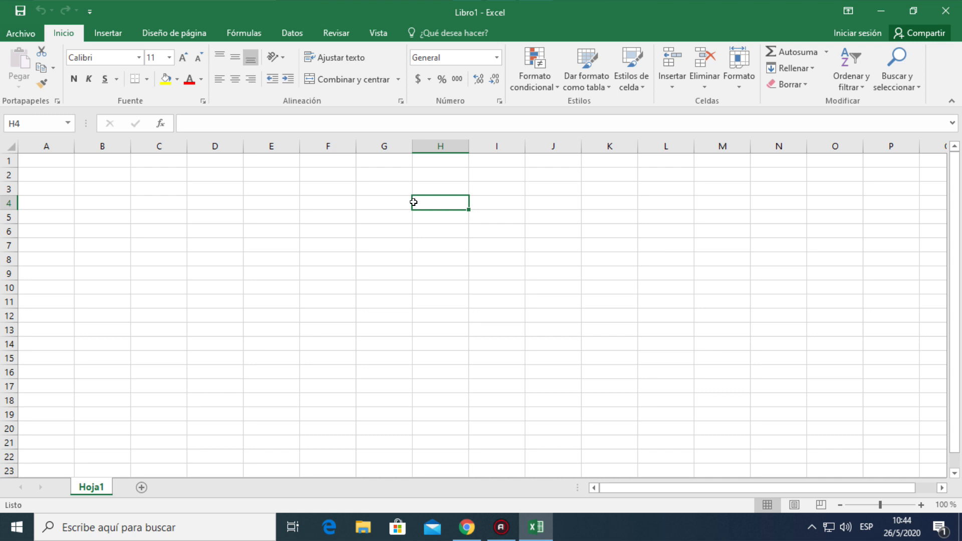
Enter the title 'listado de alumnos' in cell B3.
click(107, 192)
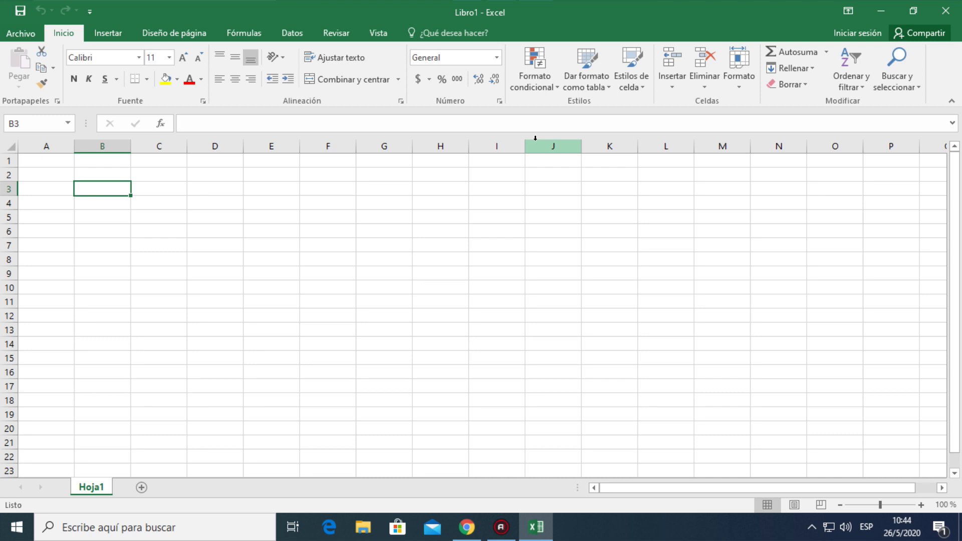
text(listado)
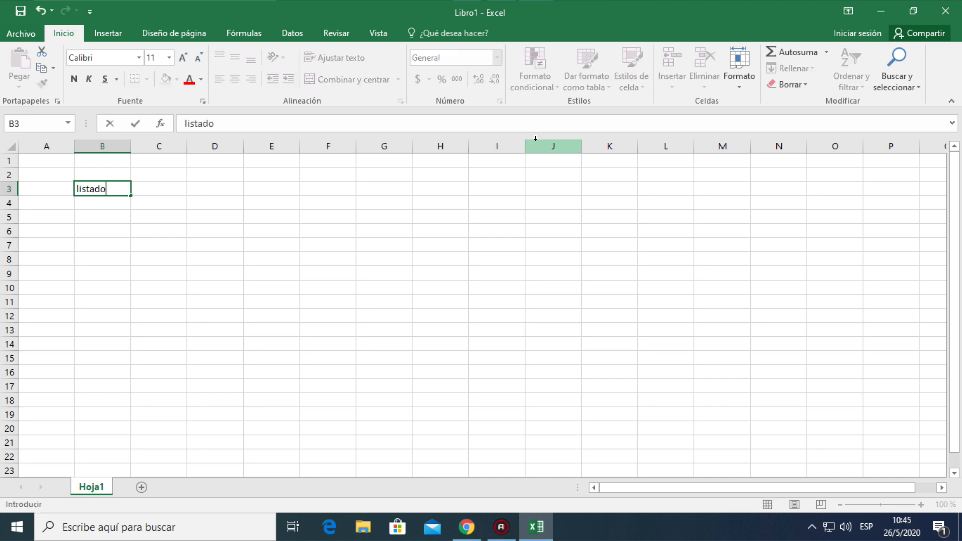
text( de alumn)
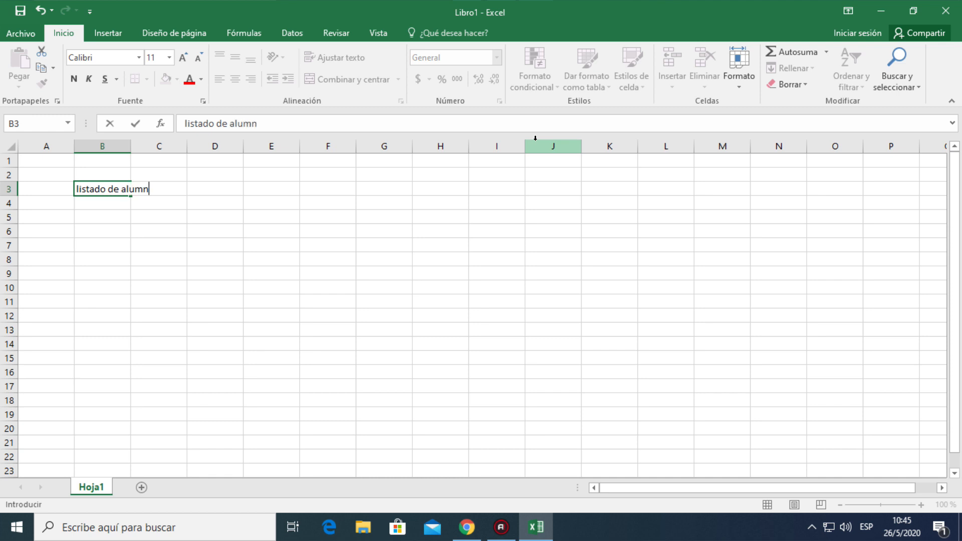
text(os)
key(Return)
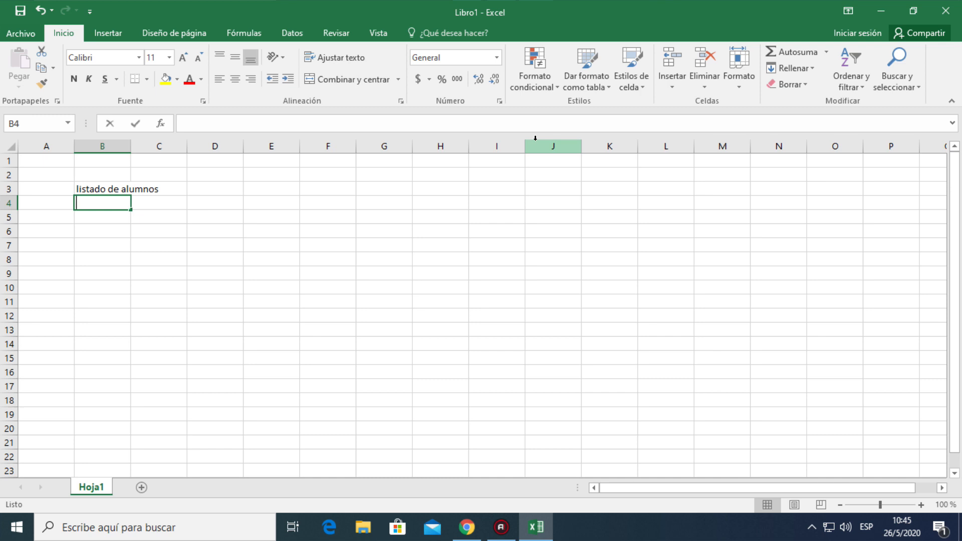
Enter headers apellido y nombre, matematicas, lengua and ingles in B4:E4.
text(apellido)
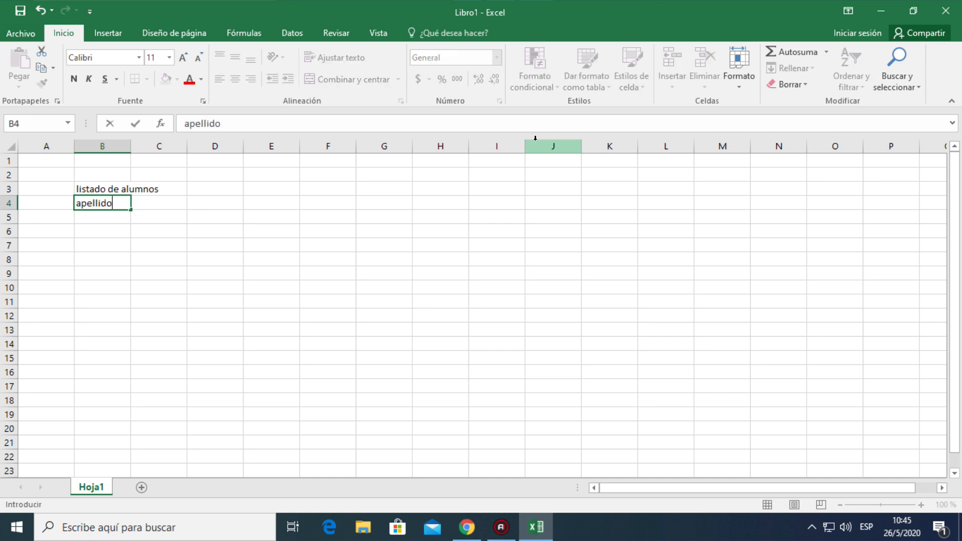
text( y nombre)
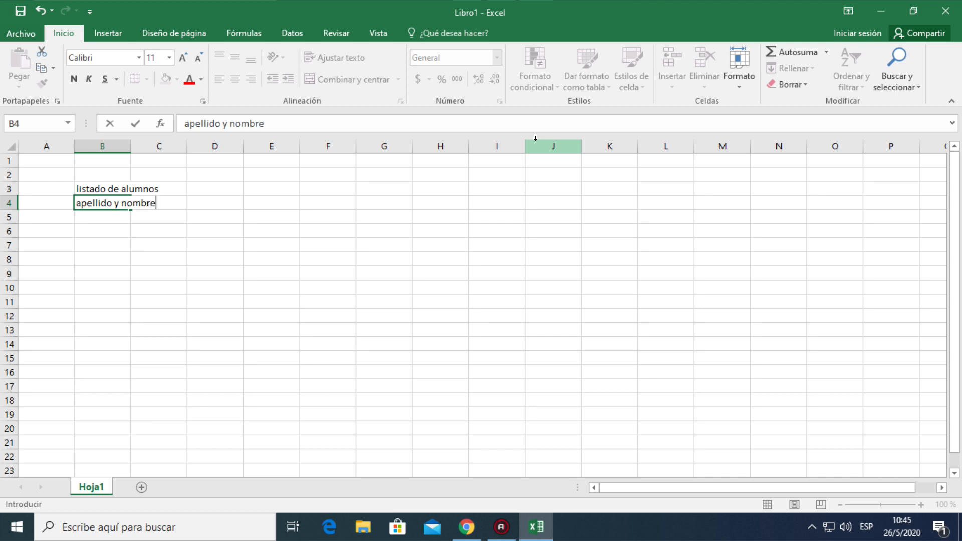
key(Tab)
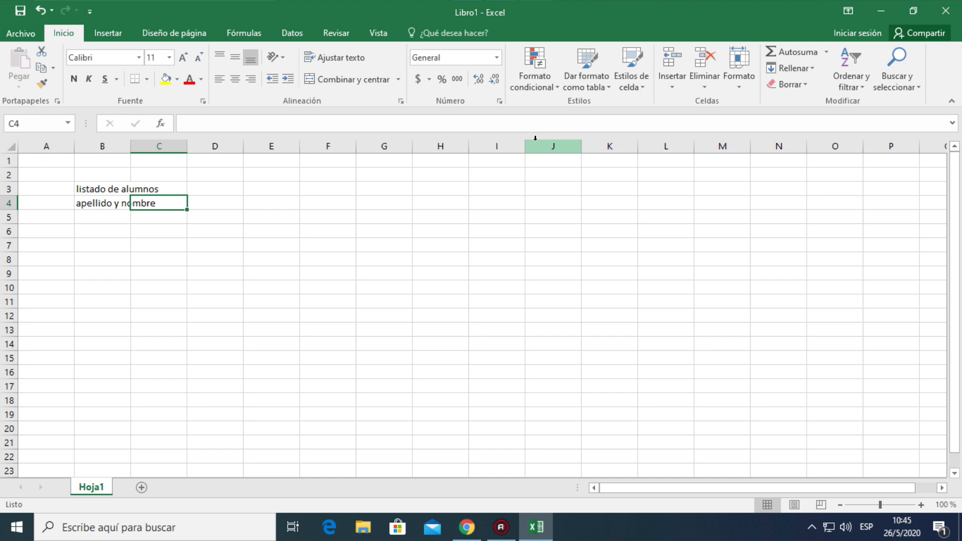
text(mat)
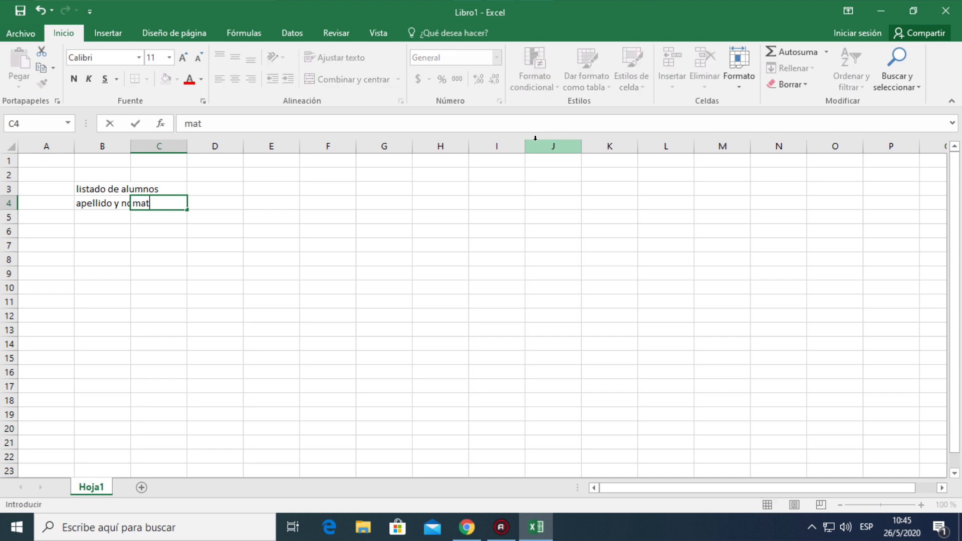
text(ematicas)
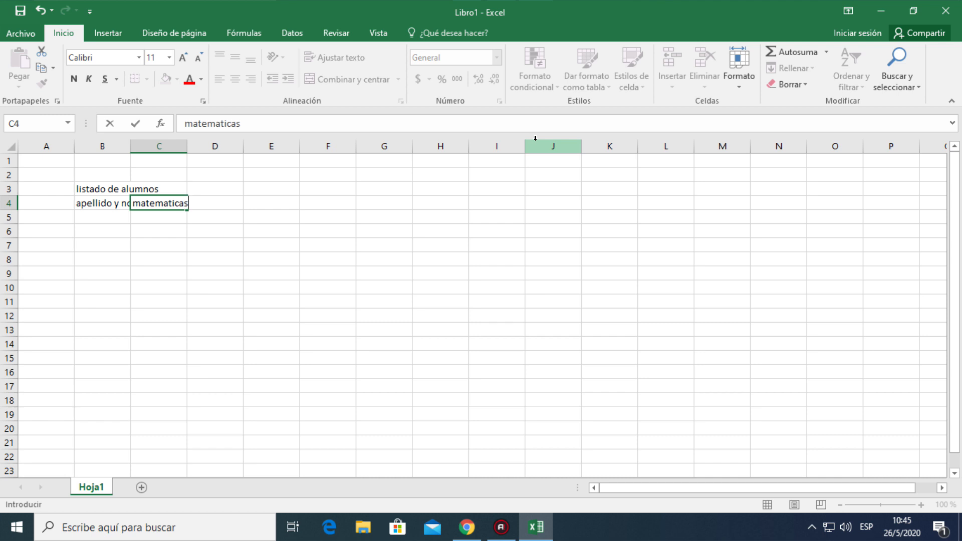
key(Tab)
text(l)
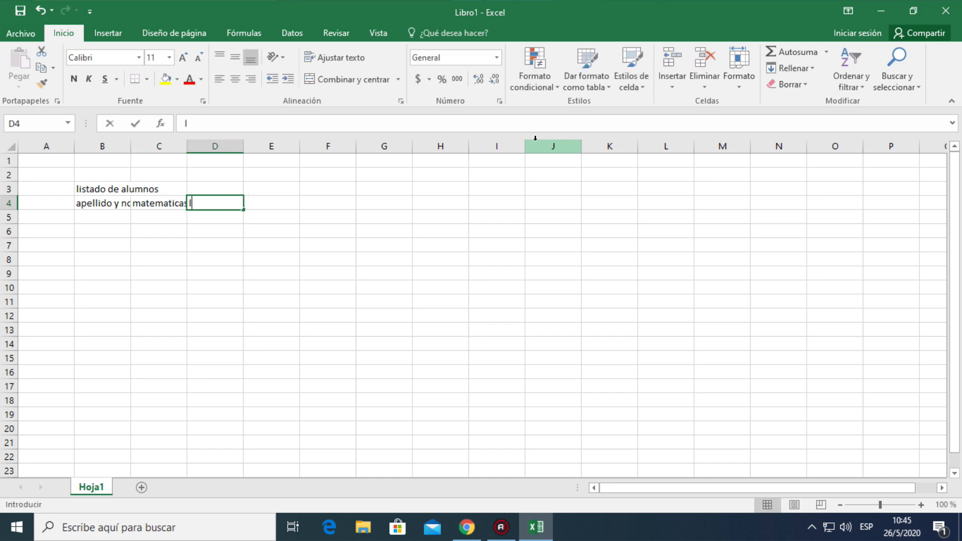
text(engu)
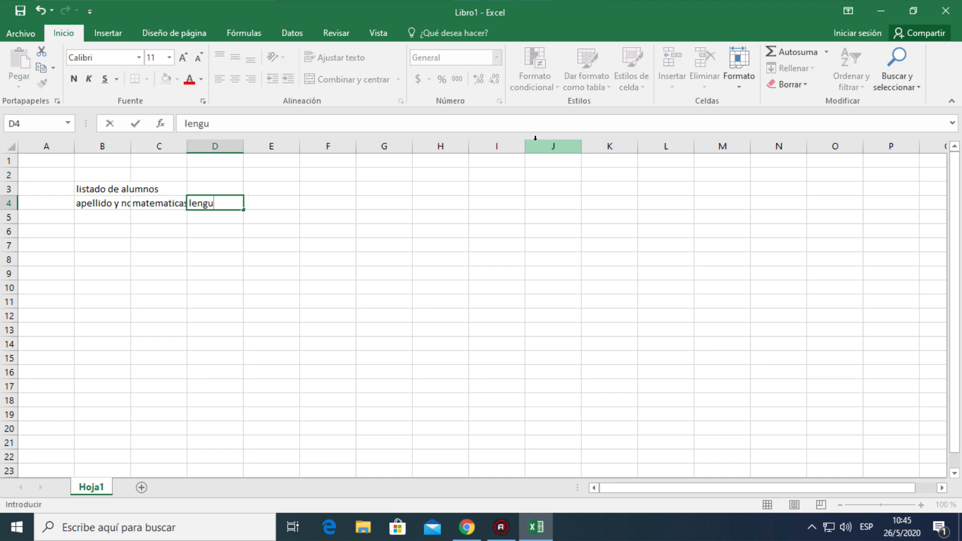
text(a)
key(Tab)
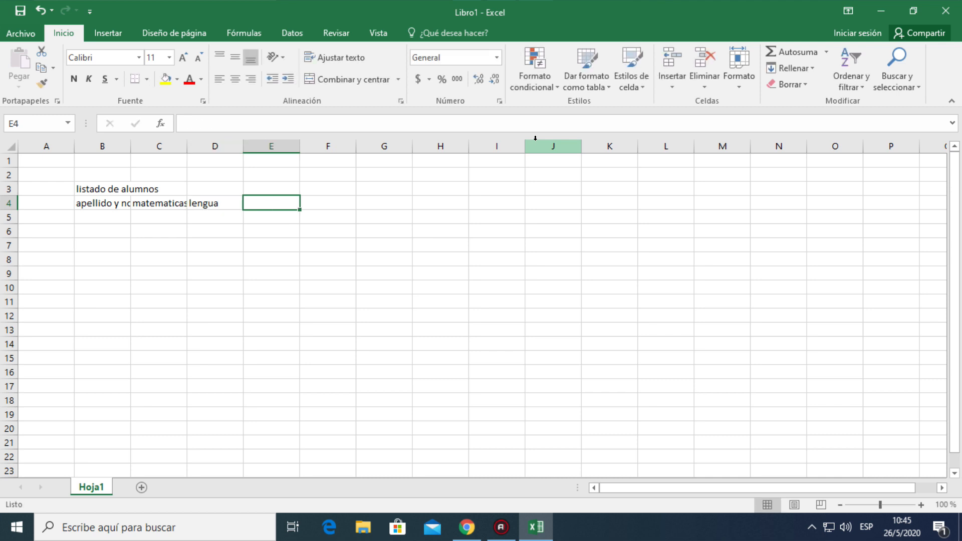
text(ingles)
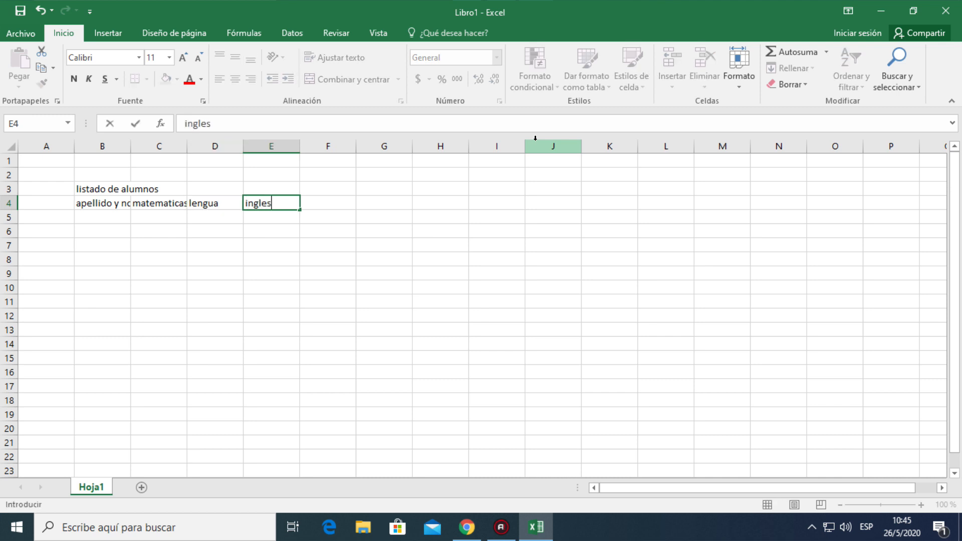
key(Tab)
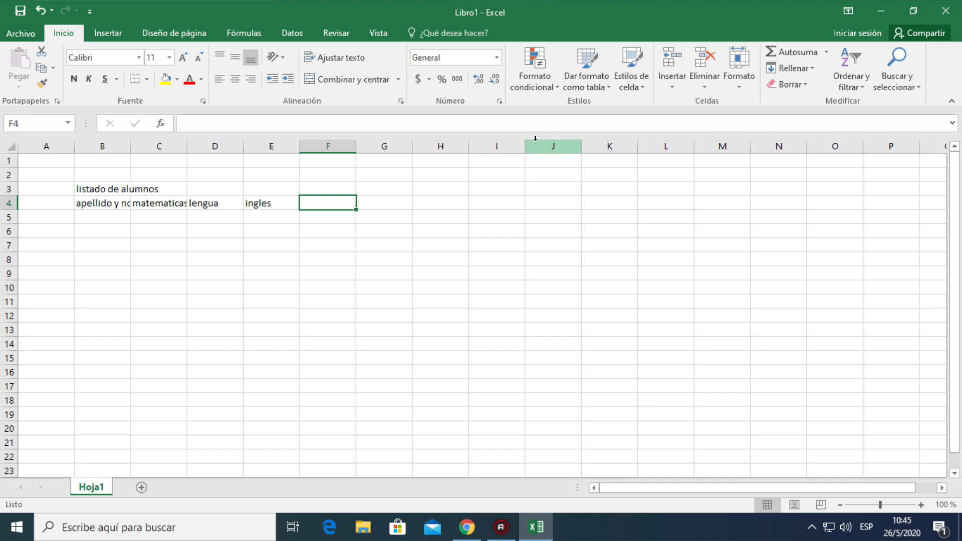
Enter headers quimica, biologia, total and promedio in F4:I4.
text(quimi)
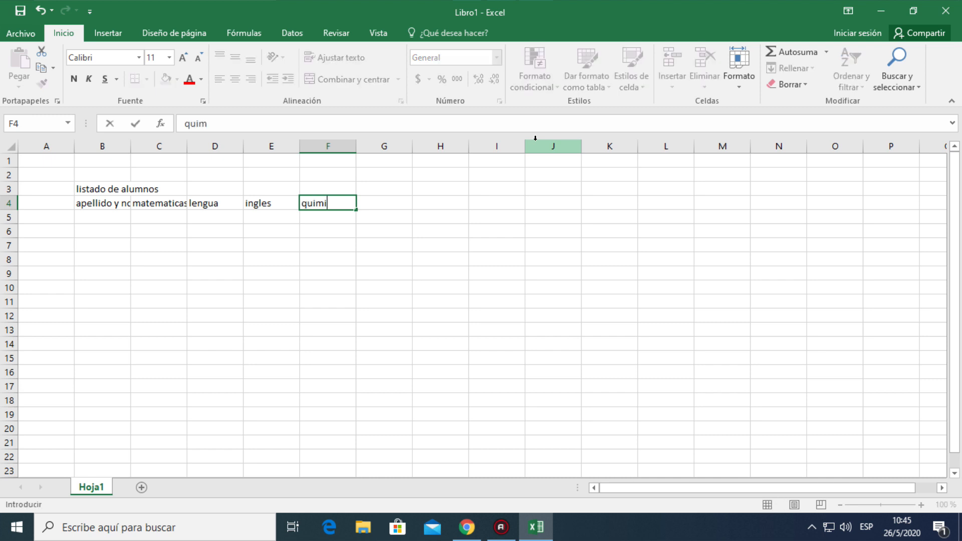
text(ca)
key(Tab)
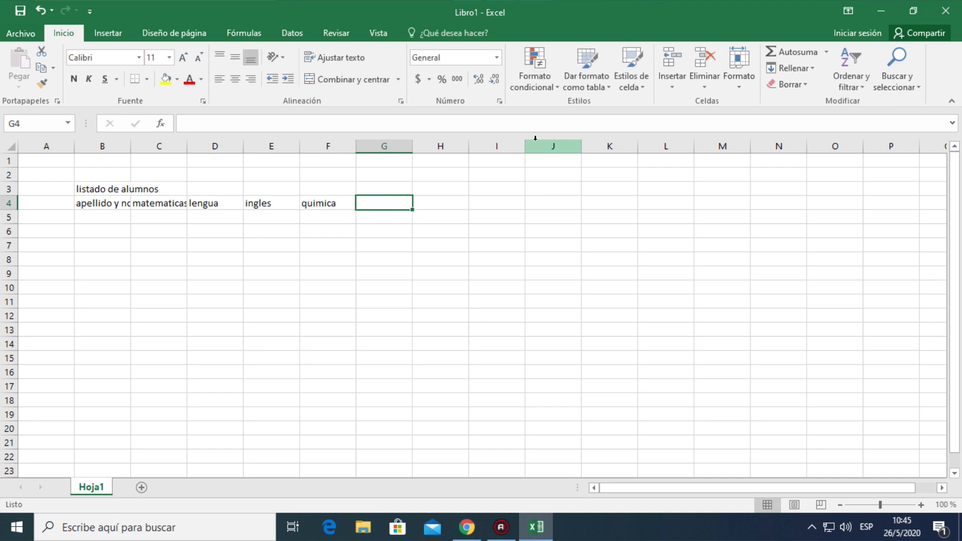
text(bio)
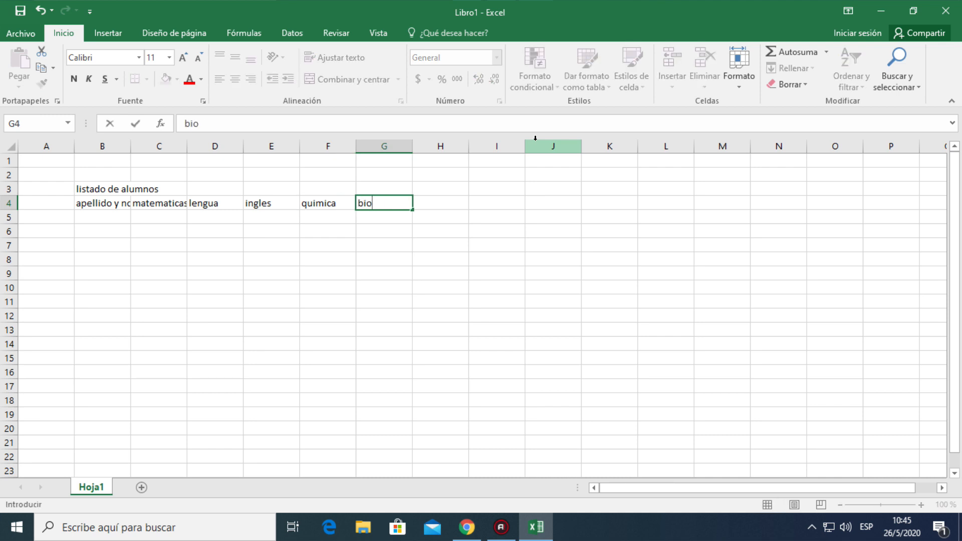
text(logia)
key(Tab)
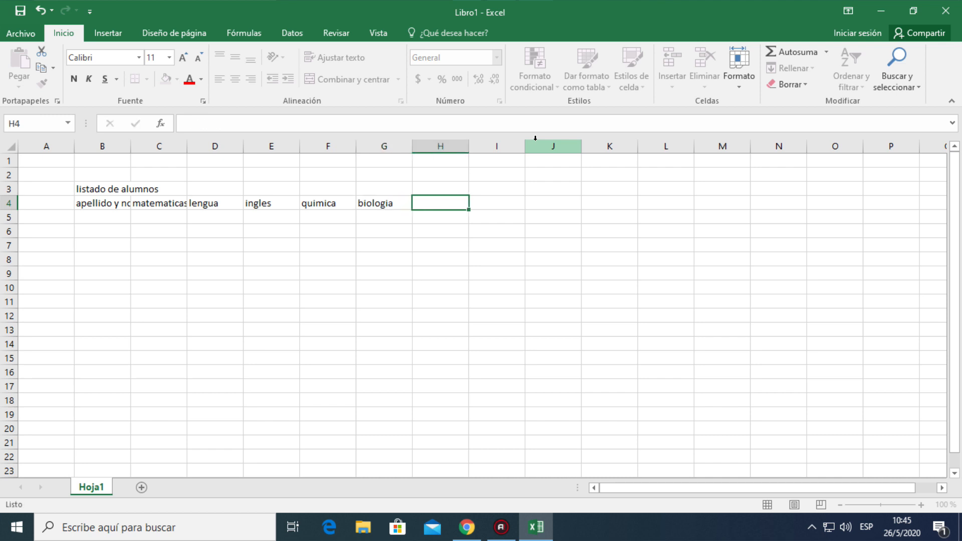
text(total)
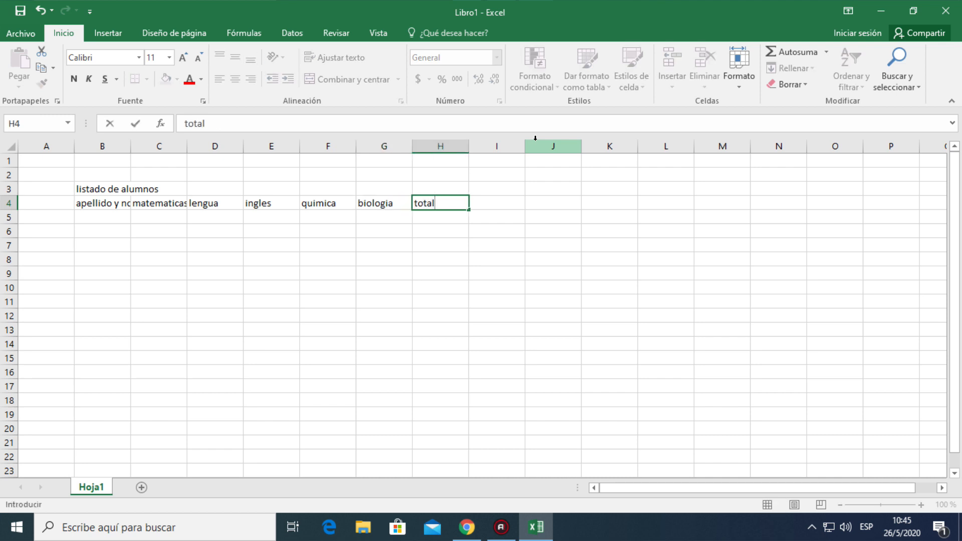
key(Tab)
text(pr)
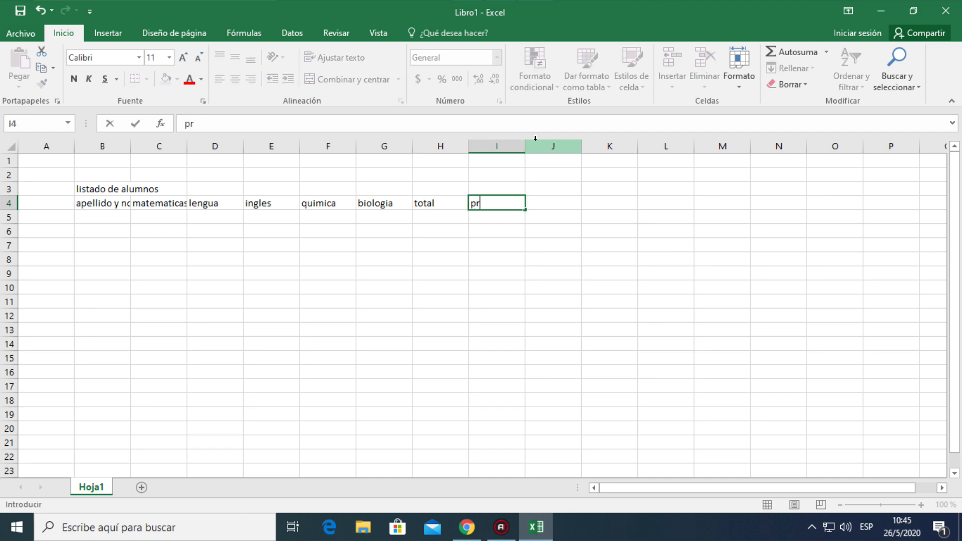
text(omedio)
key(Return)
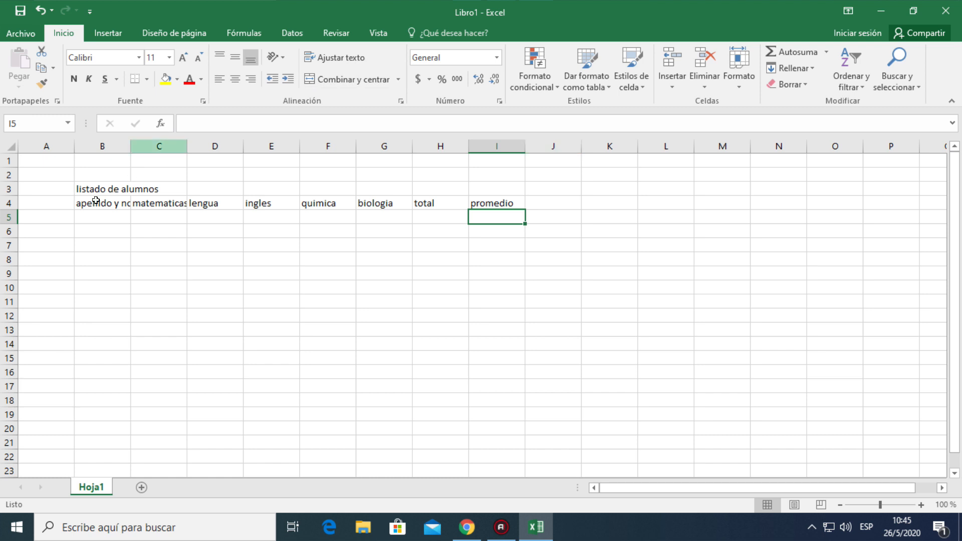
Enter the first four student names in B5:B8.
click(110, 213)
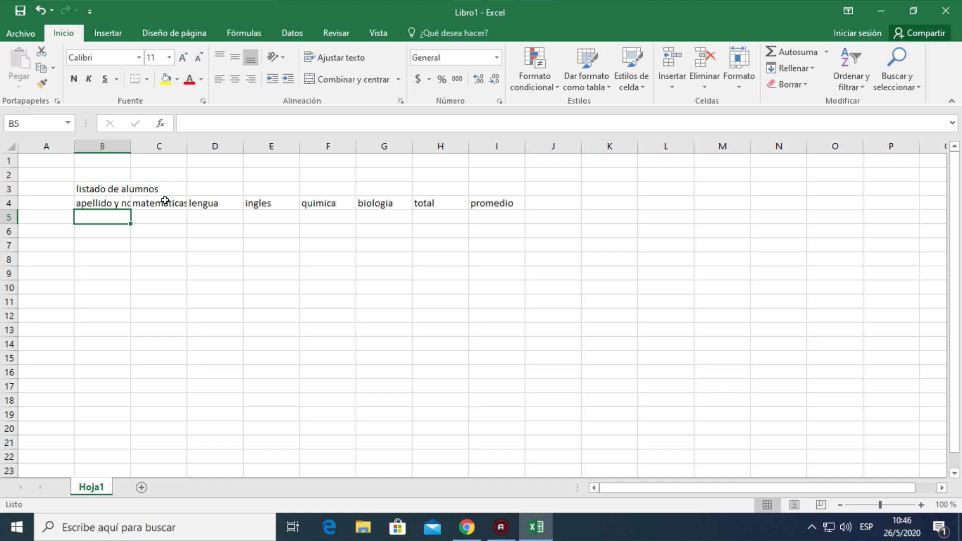
text(Cristiano)
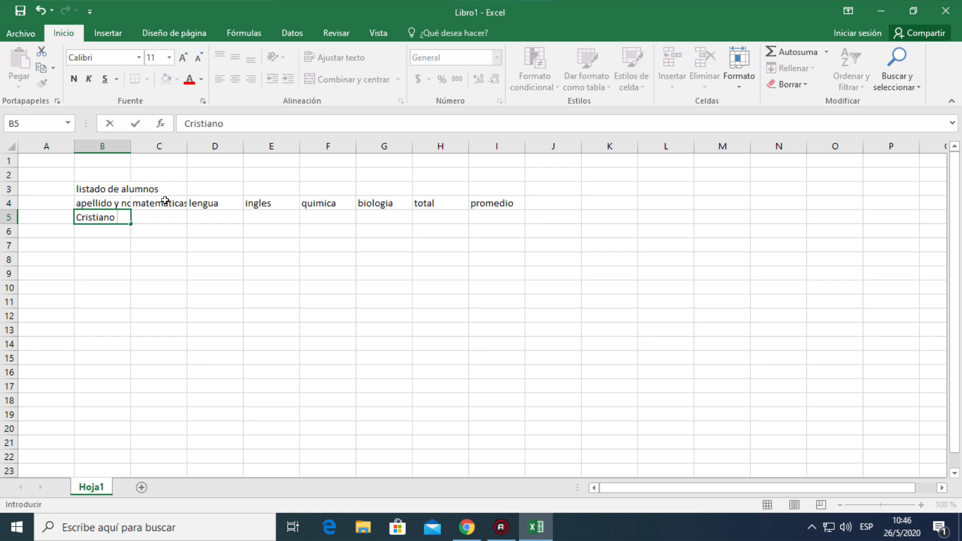
text( Ronaldo)
key(Return)
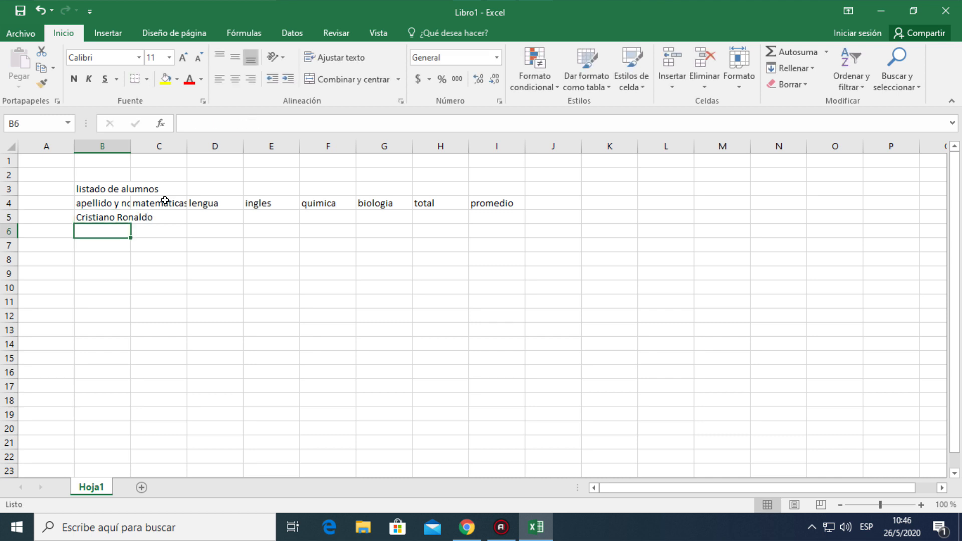
text(Matias)
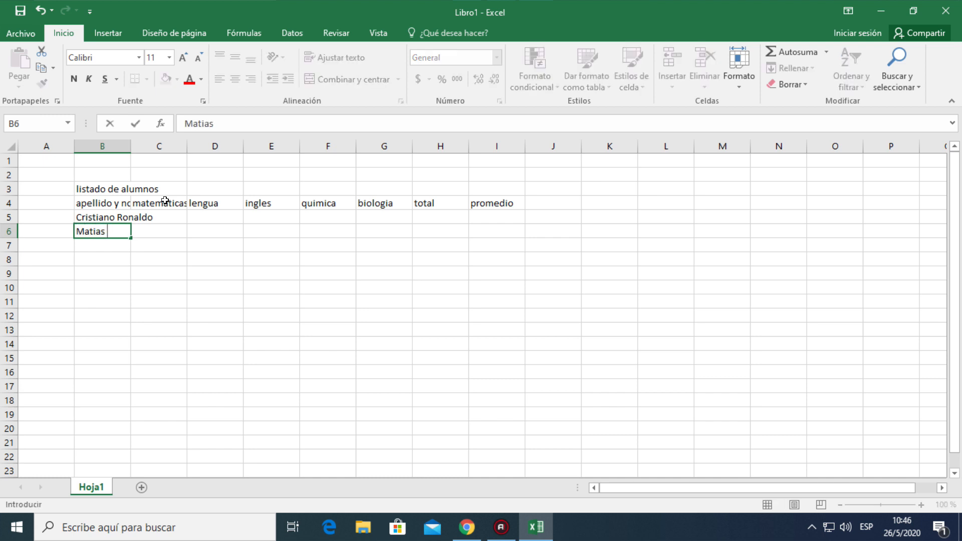
text( Ramos)
key(Return)
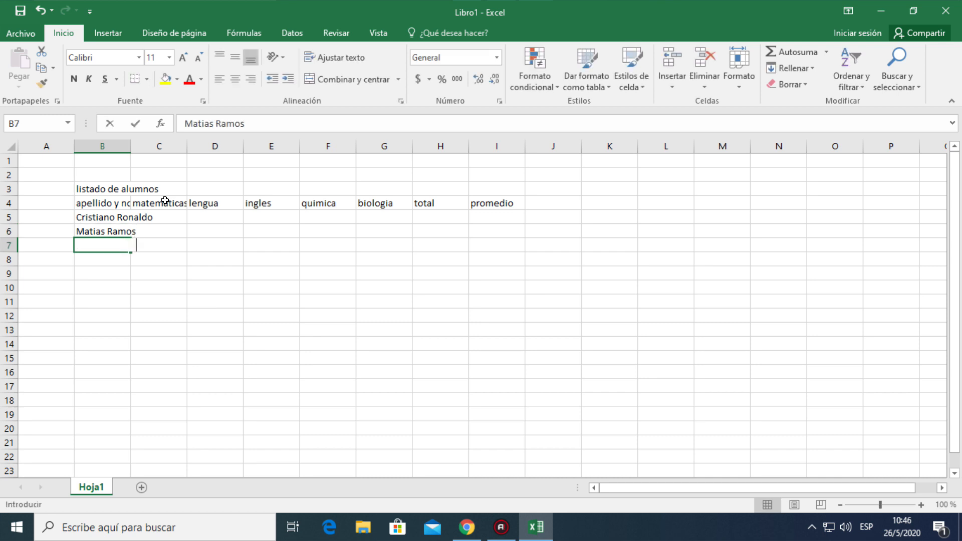
text(Maria )
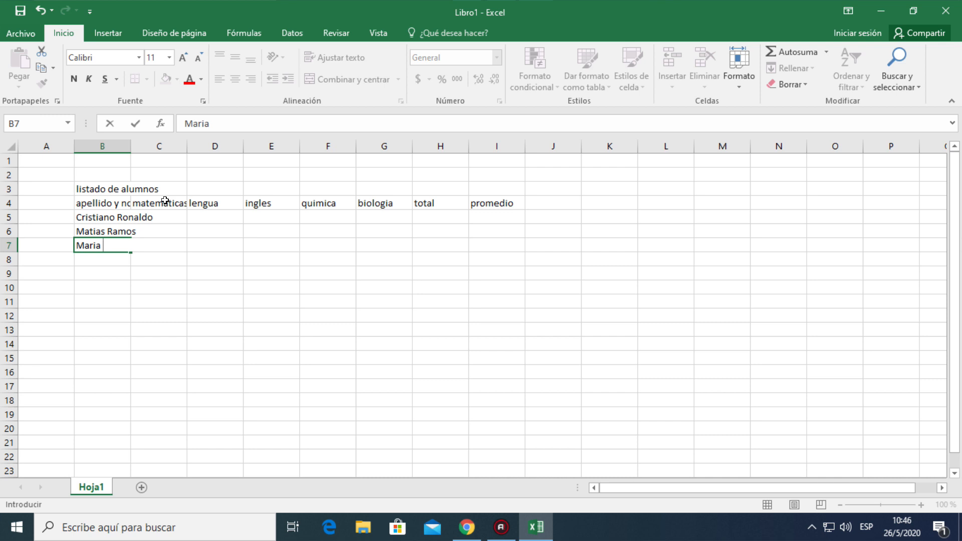
text(Lopez)
key(Return)
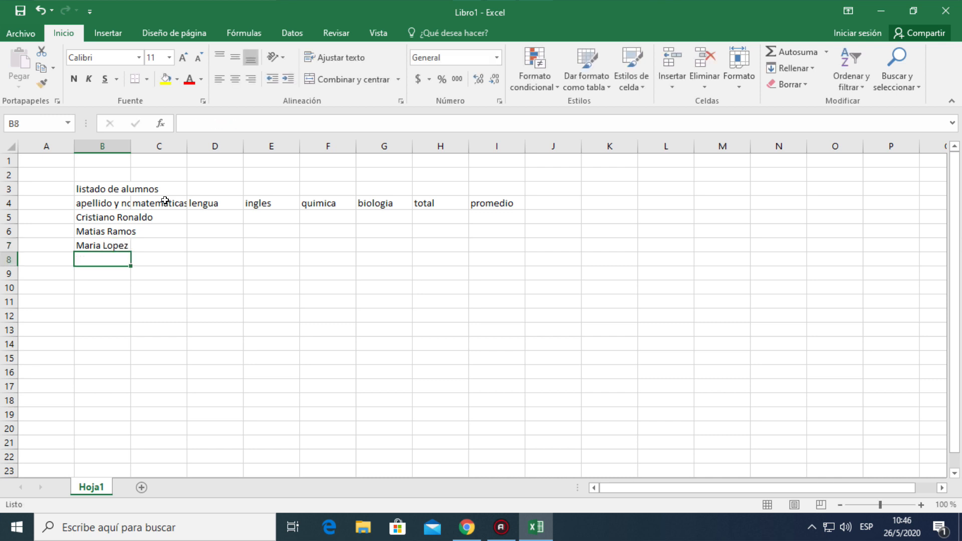
text(Gra)
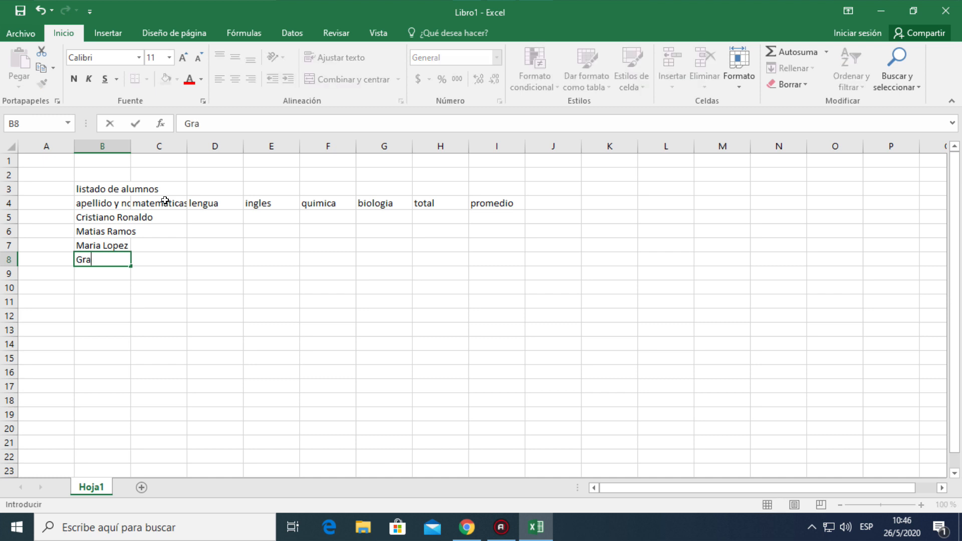
text(ciela Mamani)
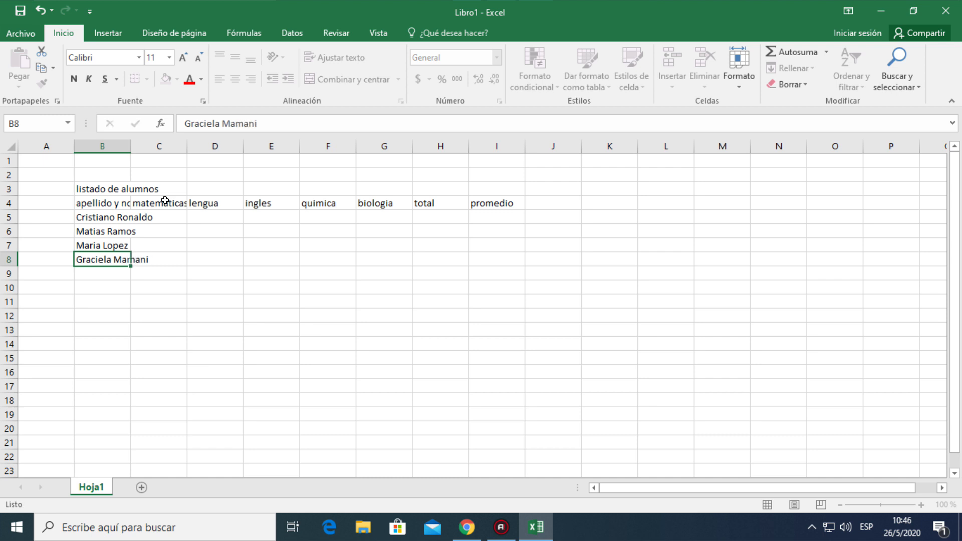
key(Return)
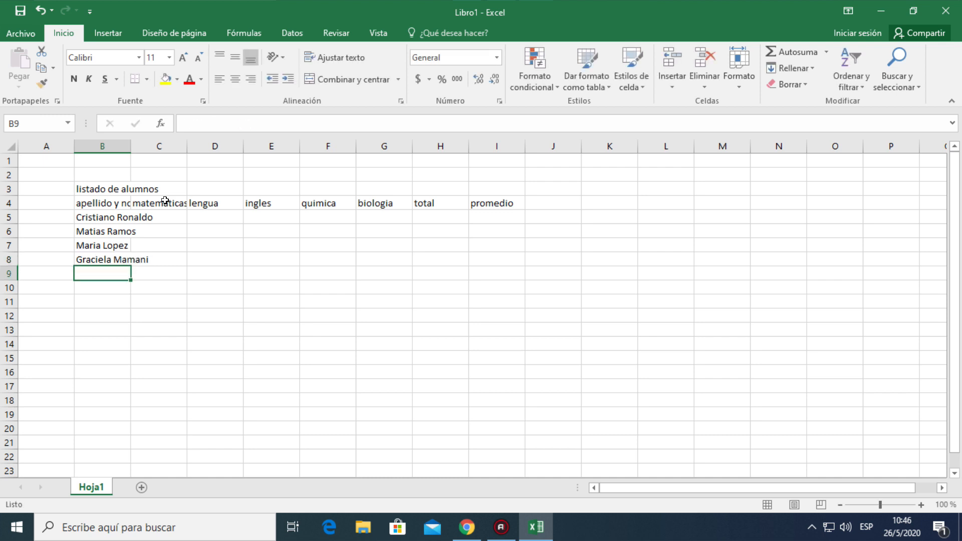
Enter the fifth, sixth and seventh student names in B9:B11.
text(Nata)
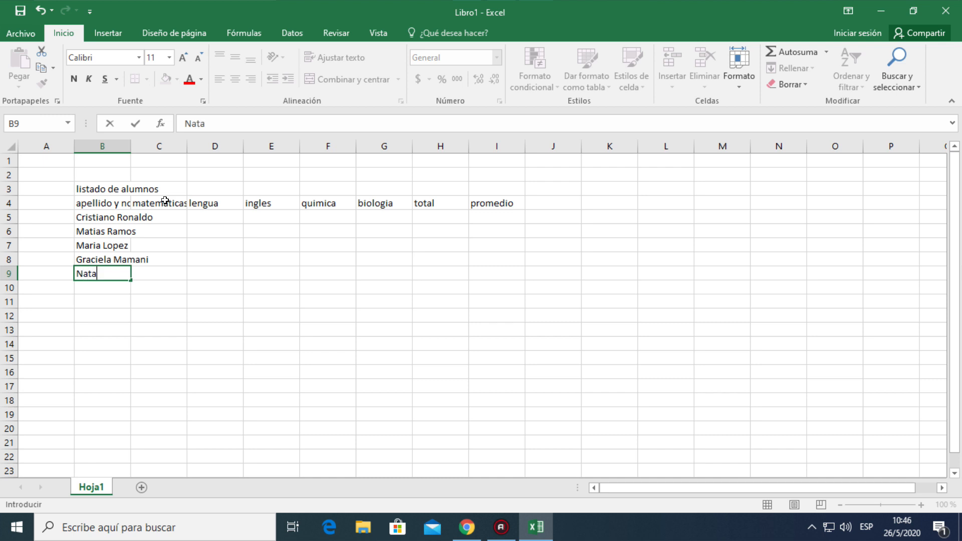
text(lia Flores)
key(ctrl+Return)
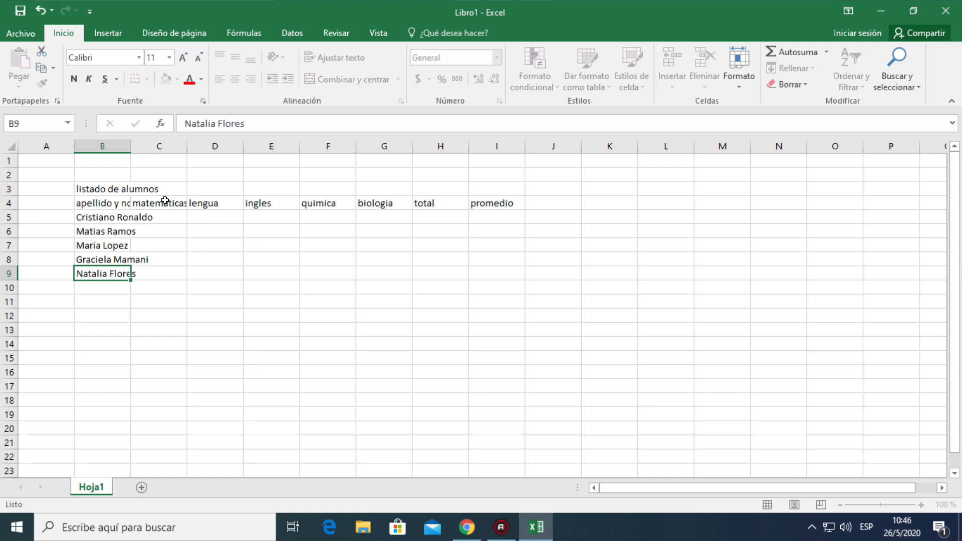
key(Return)
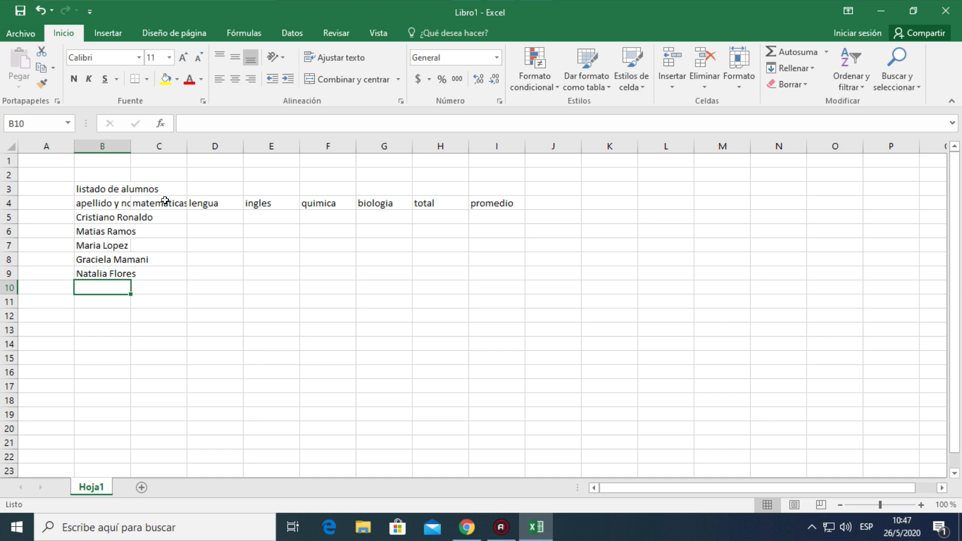
text(Roxana )
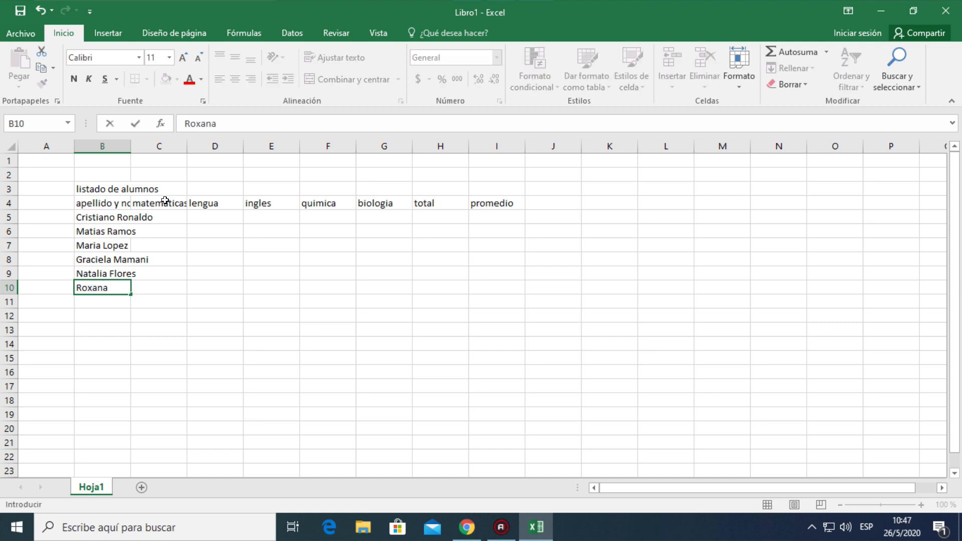
text(Gentille)
key(Return)
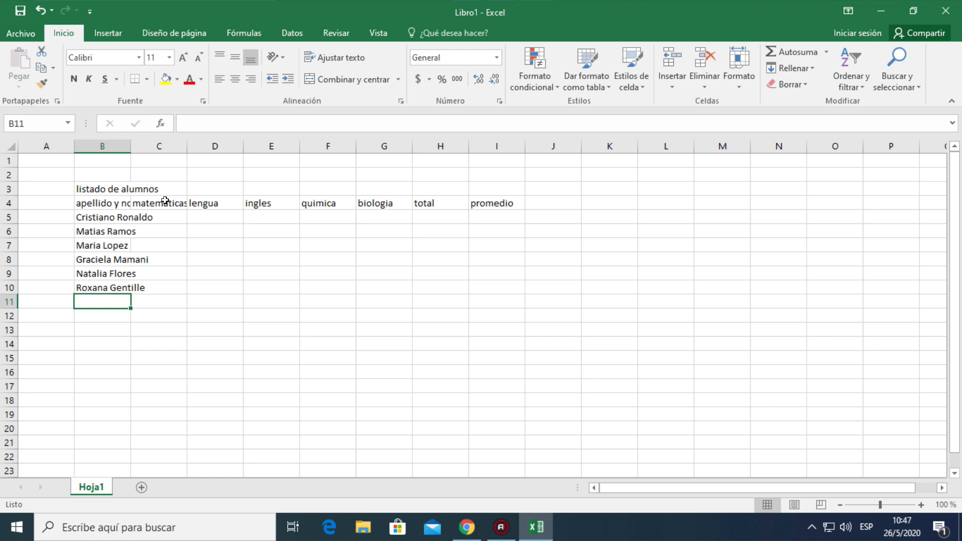
text(Lu)
text(cas)
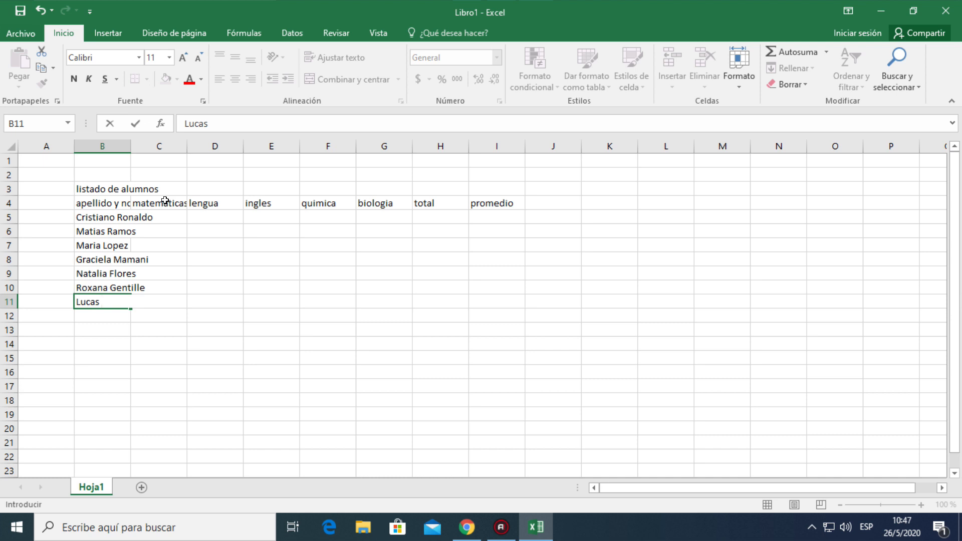
text(Gianatassio)
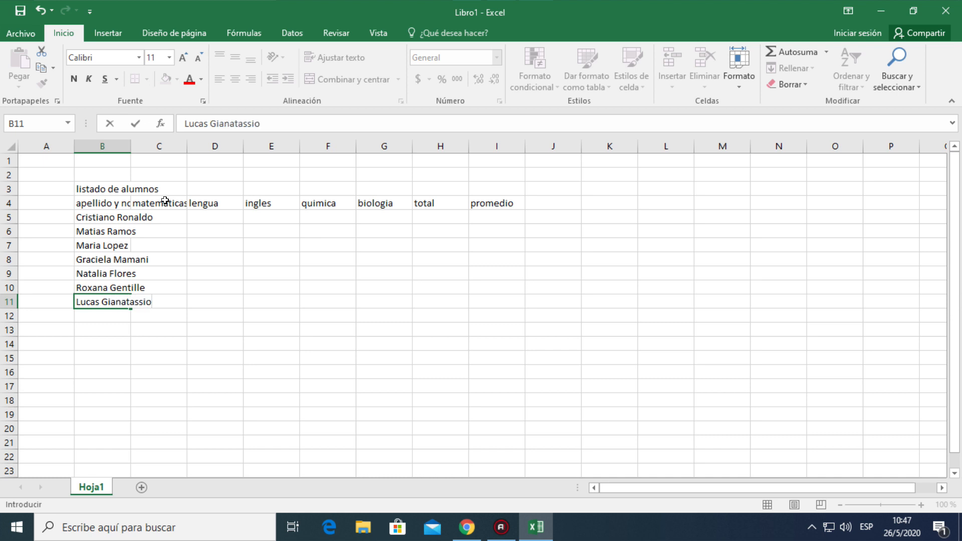
key(Return)
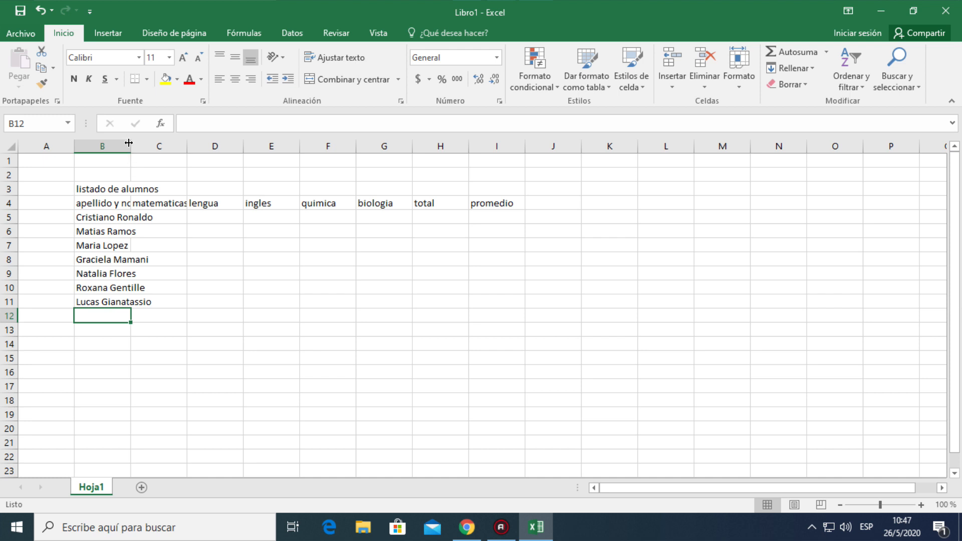
Widen column B to 16.00 so the full student names and header fit.
drag(129, 143, 156, 142)
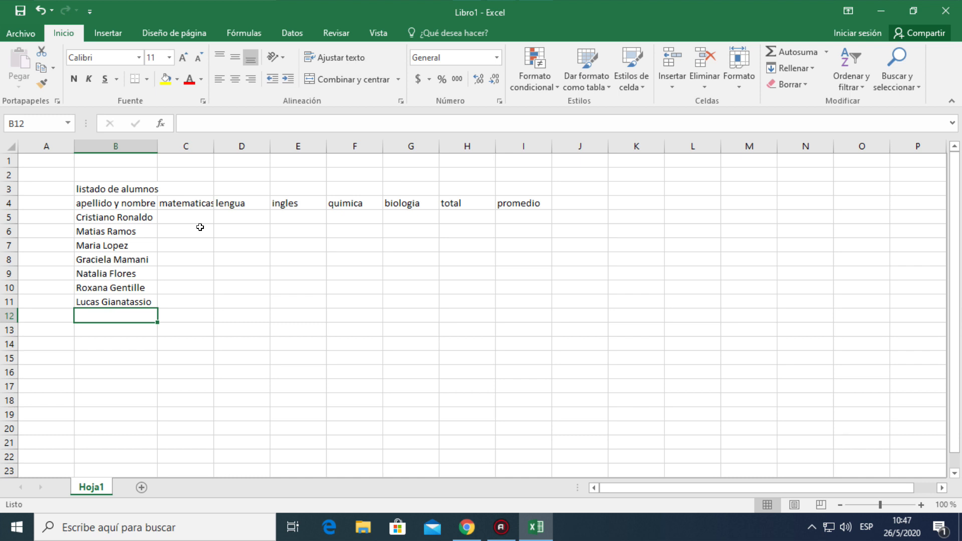
click(117, 191)
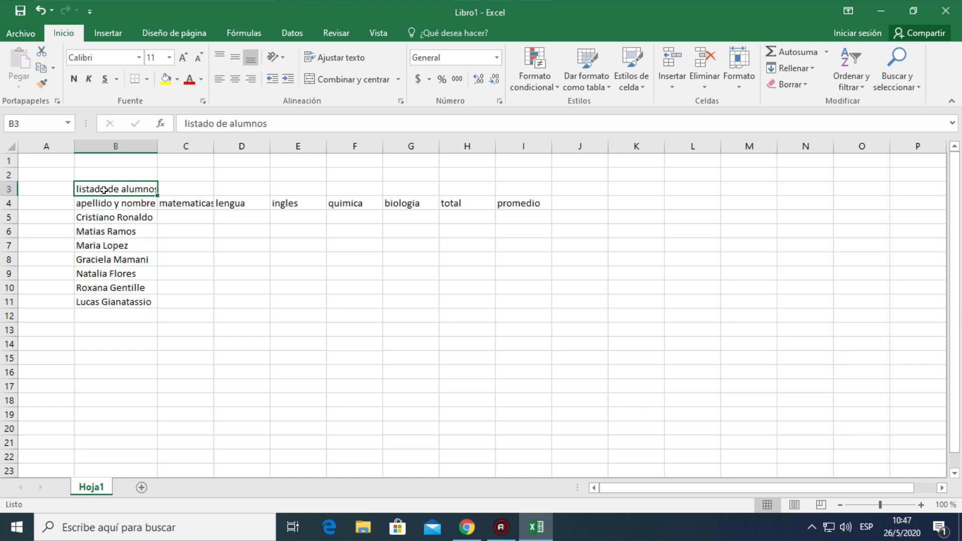
Apply Combinar y centrar to B3:I3 so 'listado de alumnos' spans the table.
drag(103, 189, 507, 189)
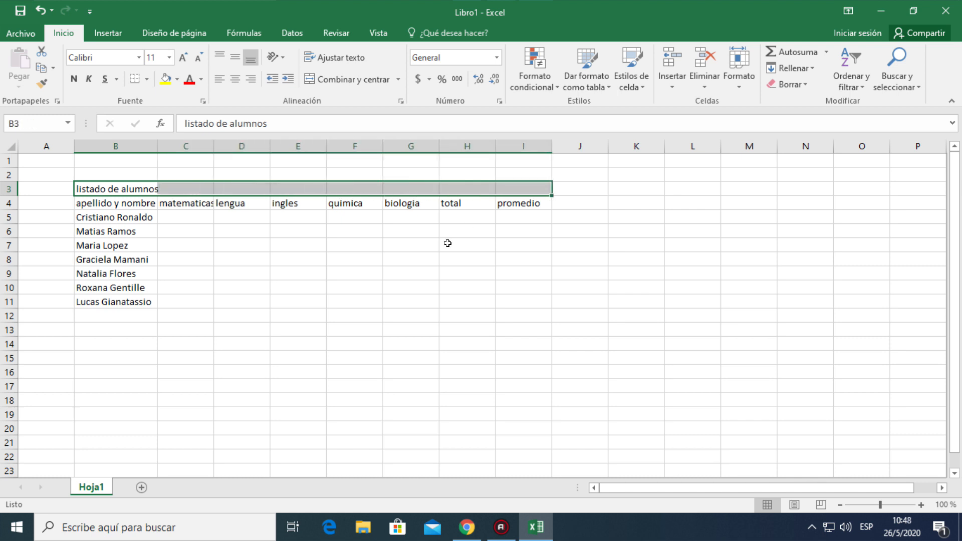
click(447, 243)
click(102, 184)
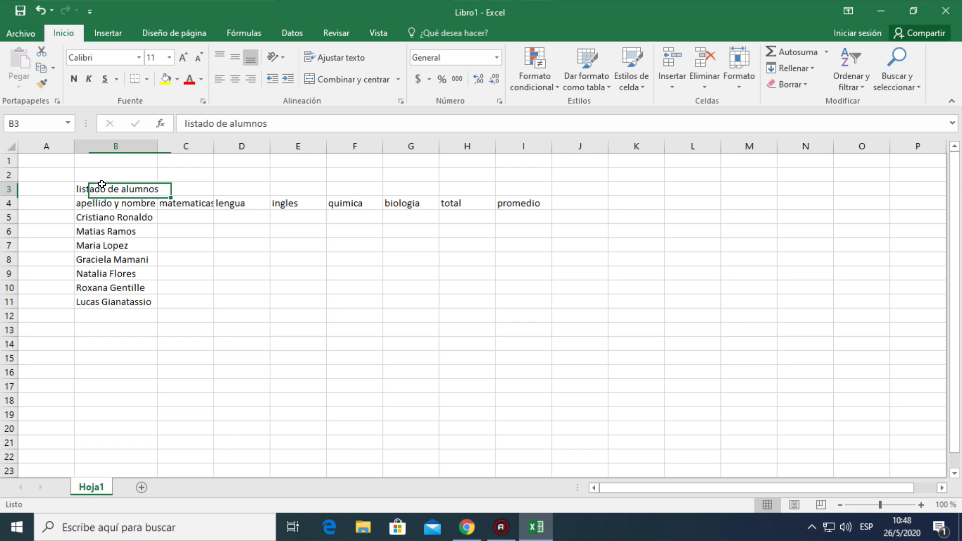
drag(102, 184, 494, 191)
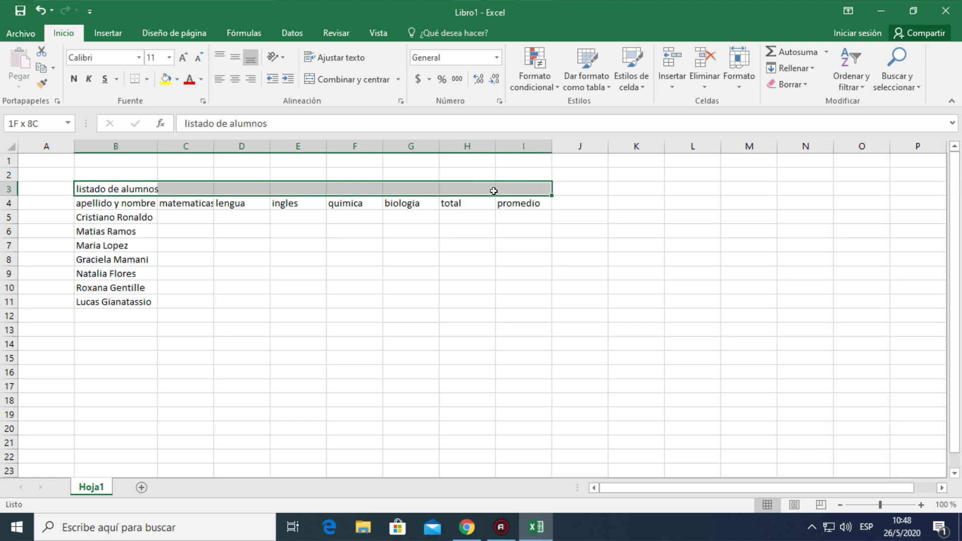
drag(494, 191, 494, 191)
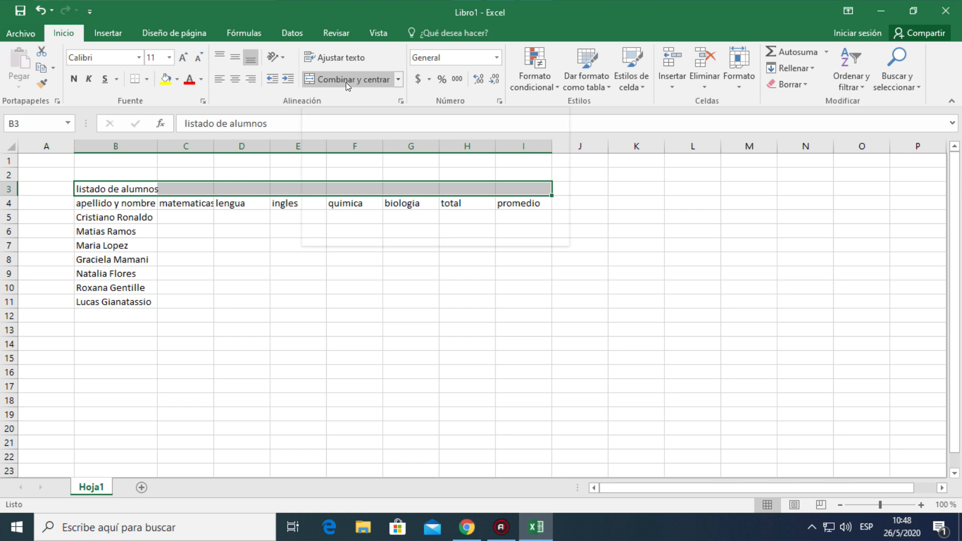
click(331, 78)
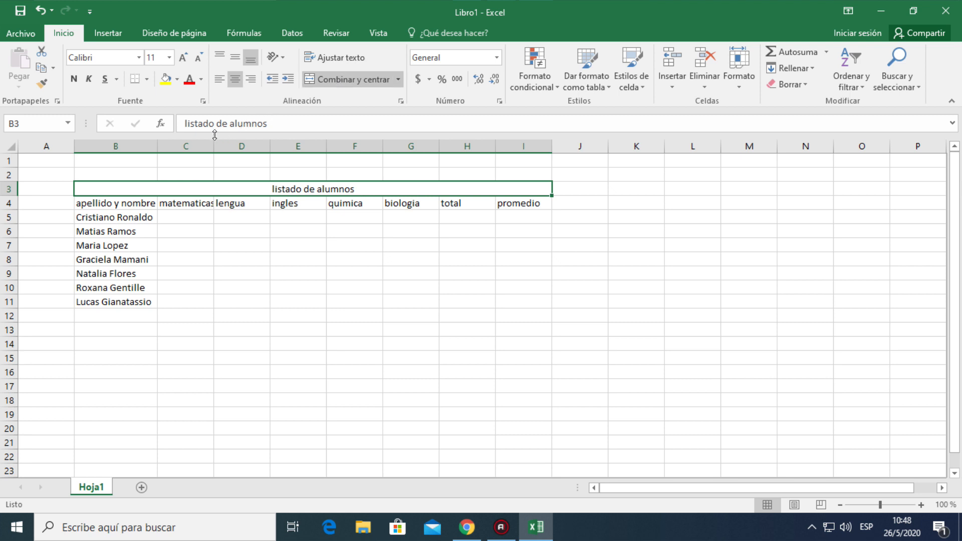
click(239, 239)
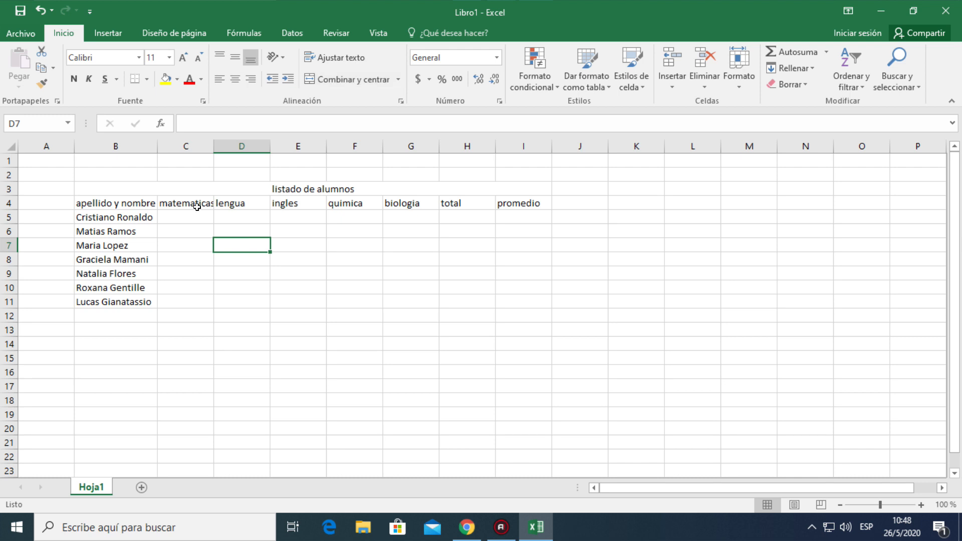
Autofit column C so the 'matematicas' header shows in full.
double_click(213, 143)
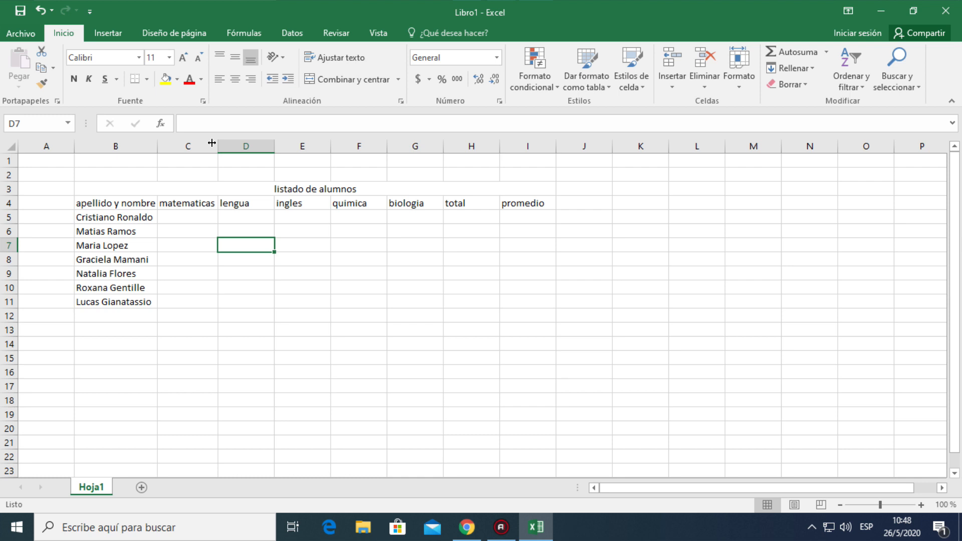
click(182, 214)
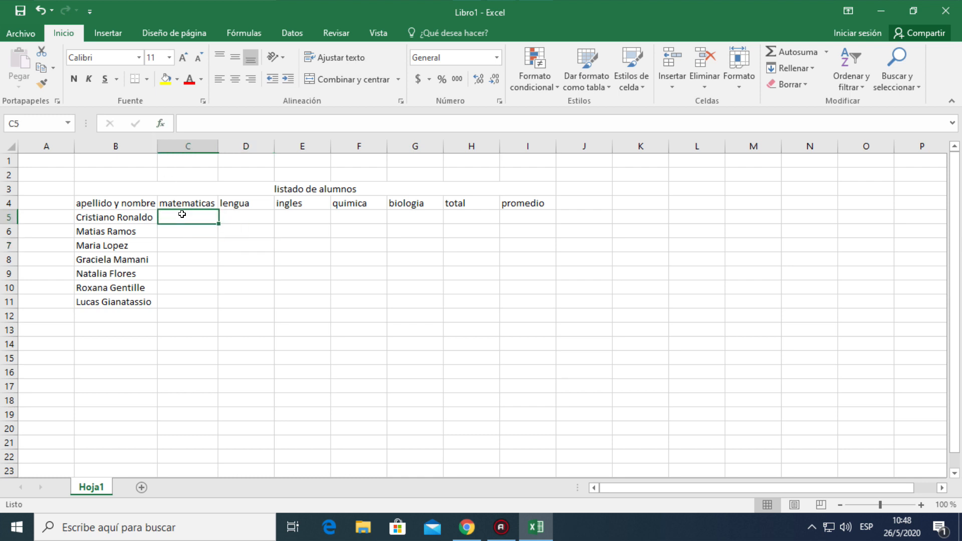
Enter the first student's grades 4,5, 9, 5,5, 8, 7 in C5:G5.
text(4)
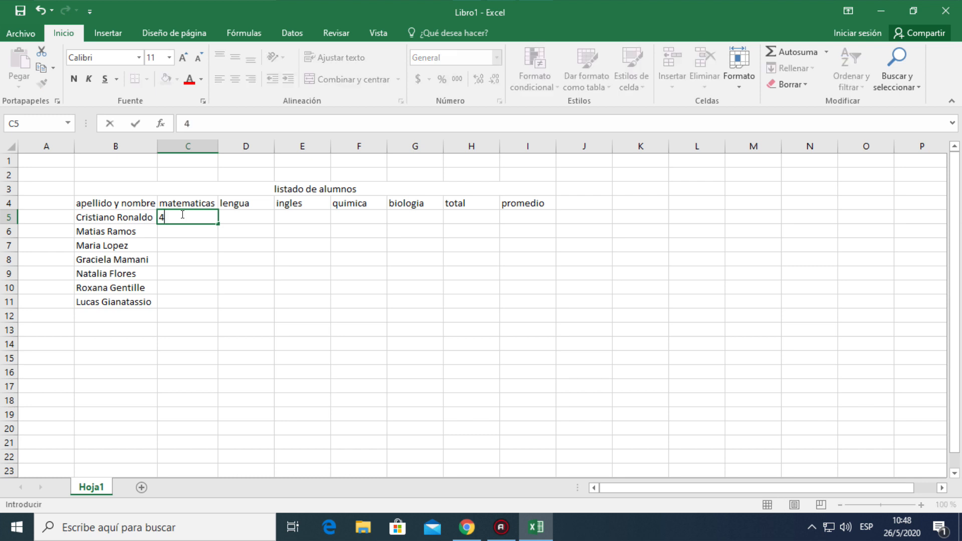
text(,5)
key(Tab)
text(9)
key(Tab)
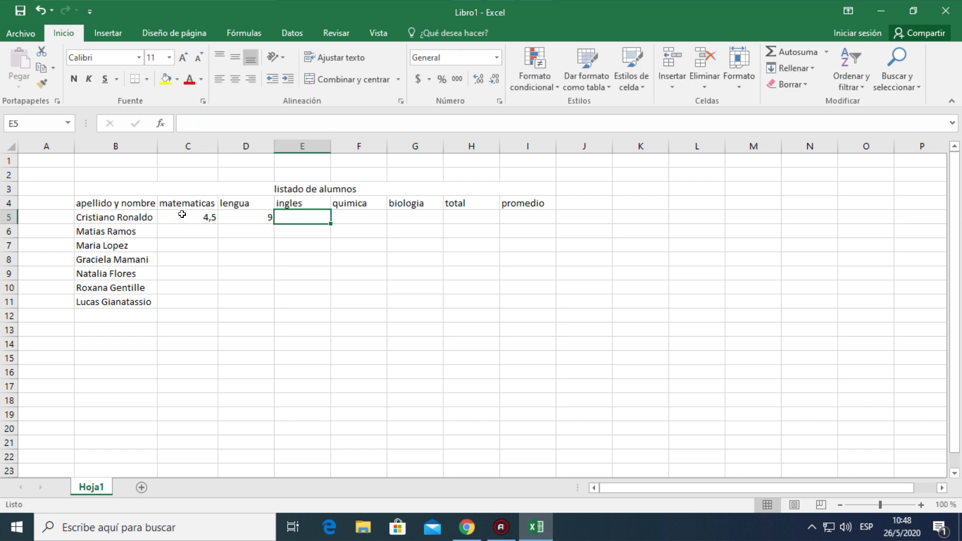
text(5,)
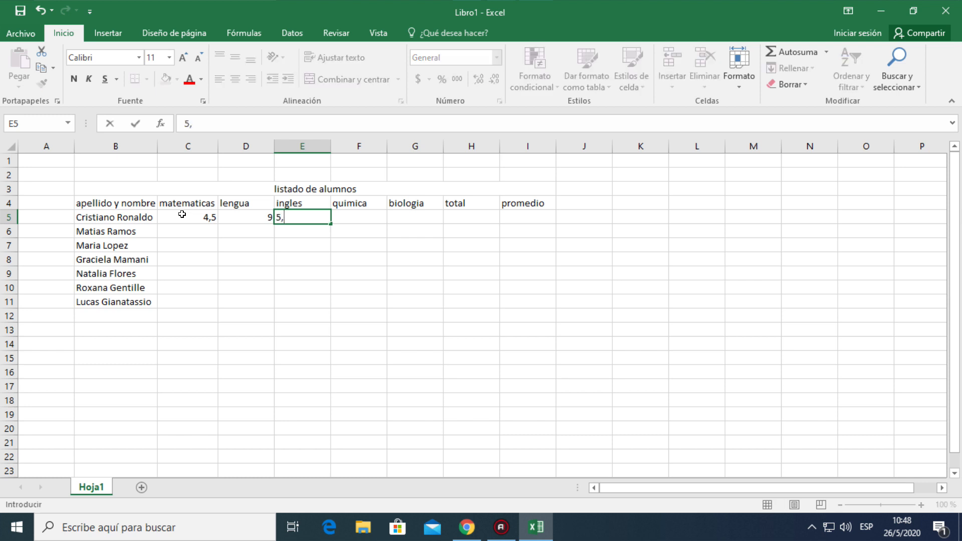
text(5)
key(Tab)
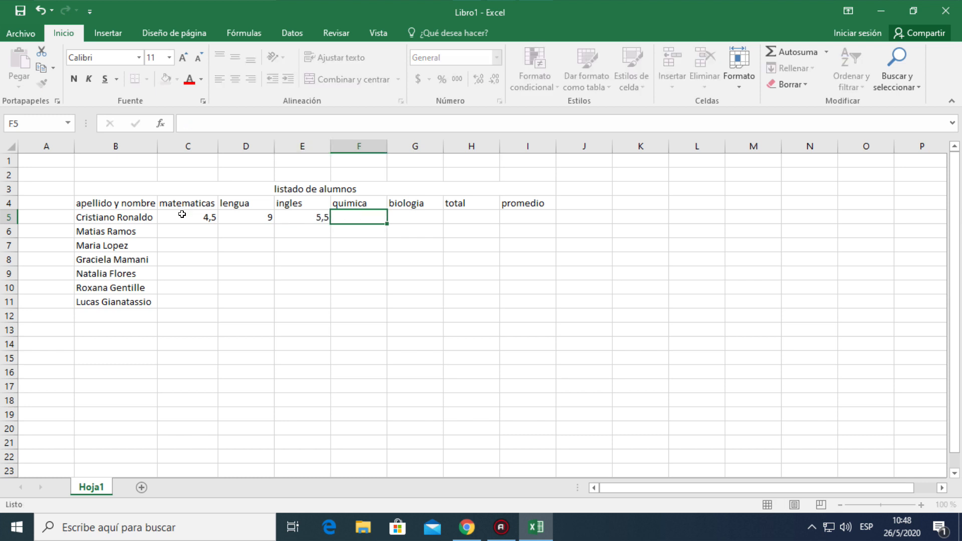
text(8)
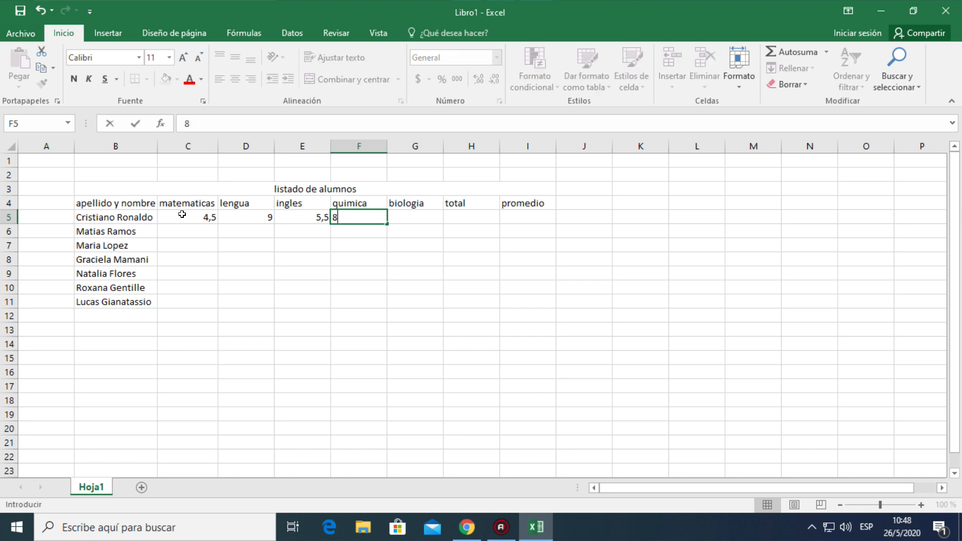
key(Tab)
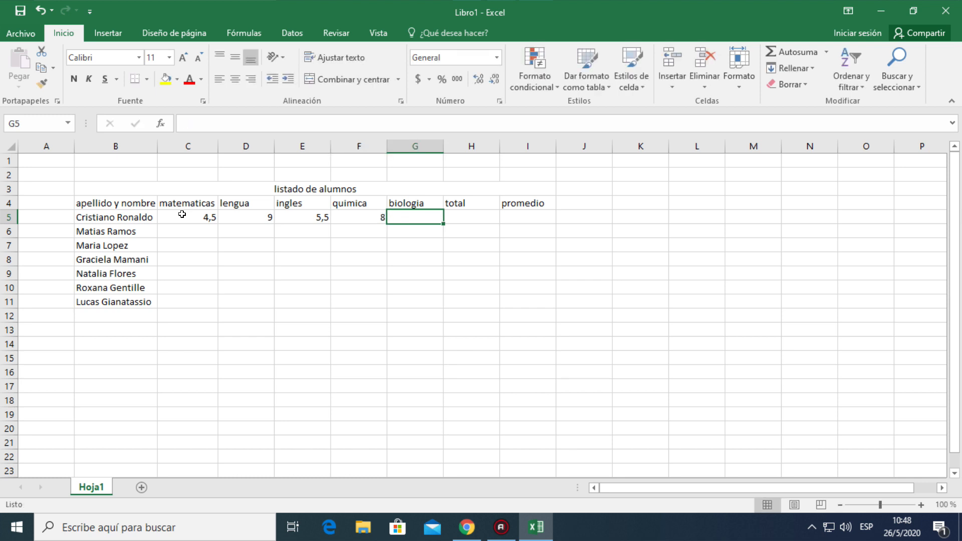
text(7)
key(Return)
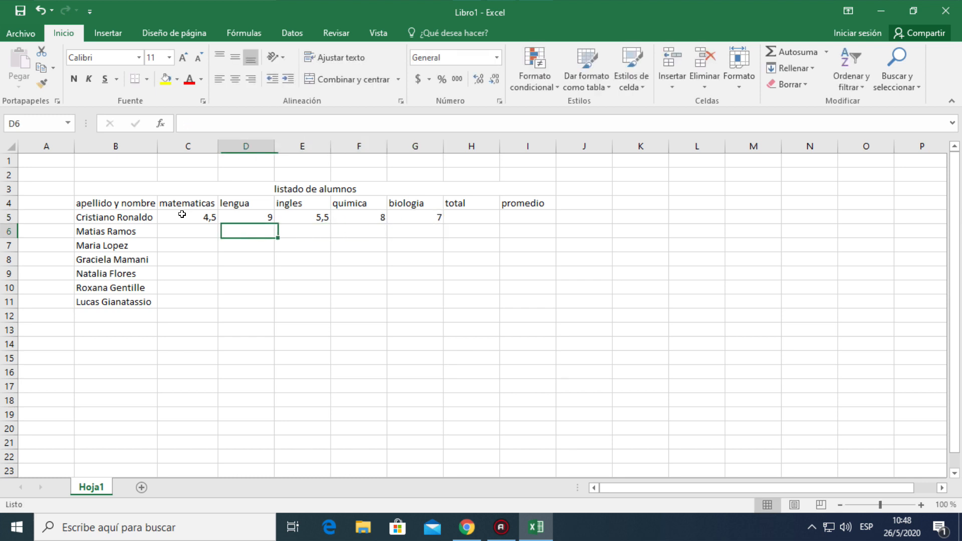
Enter the second student's grades 8, 7,5, 6, 8, 7,5 in C6:G6.
key(Left)
key(Left)
key(Right)
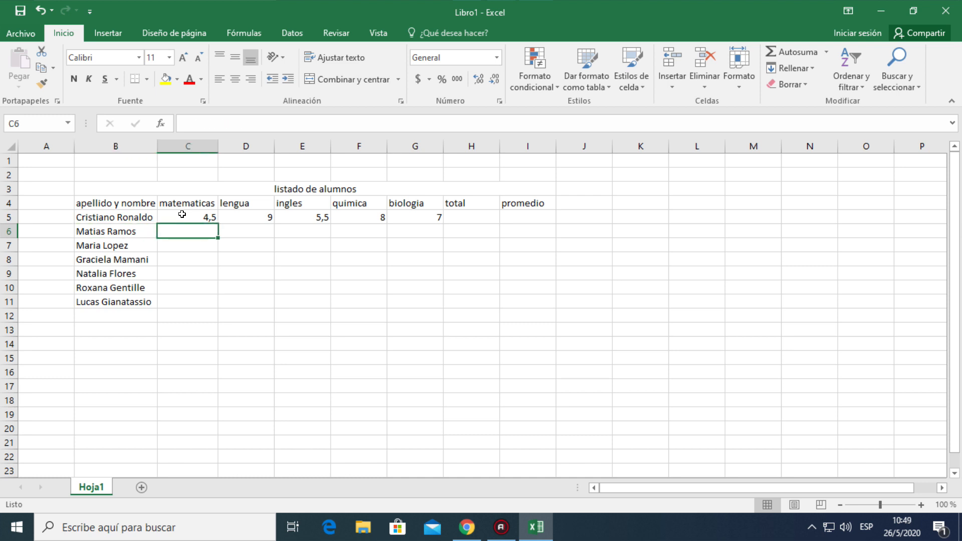
text(8)
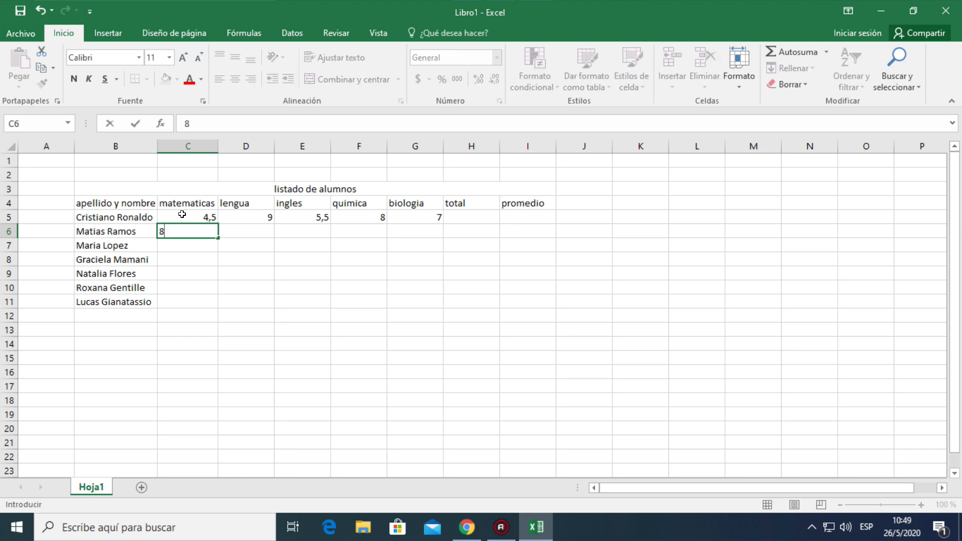
key(Tab)
text(7)
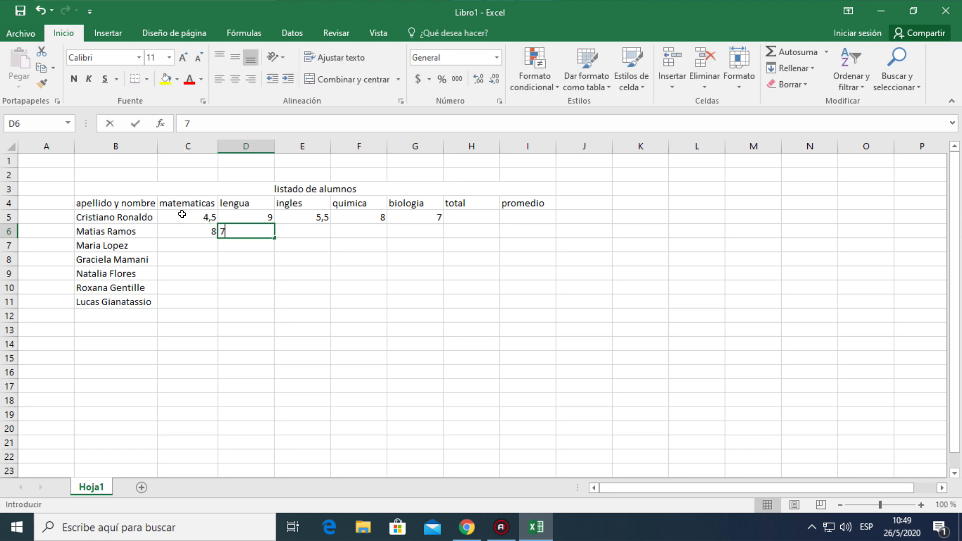
text(,5)
key(Tab)
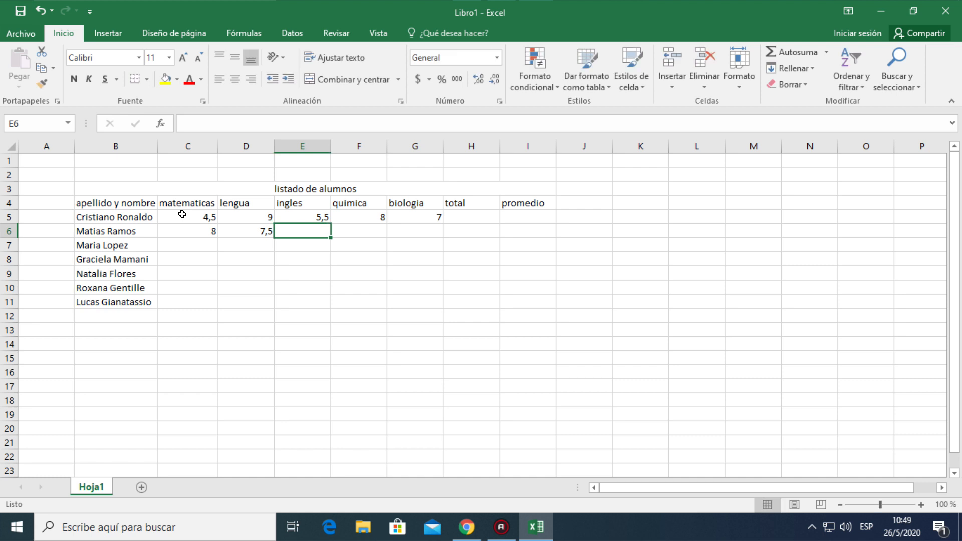
text(6)
key(Tab)
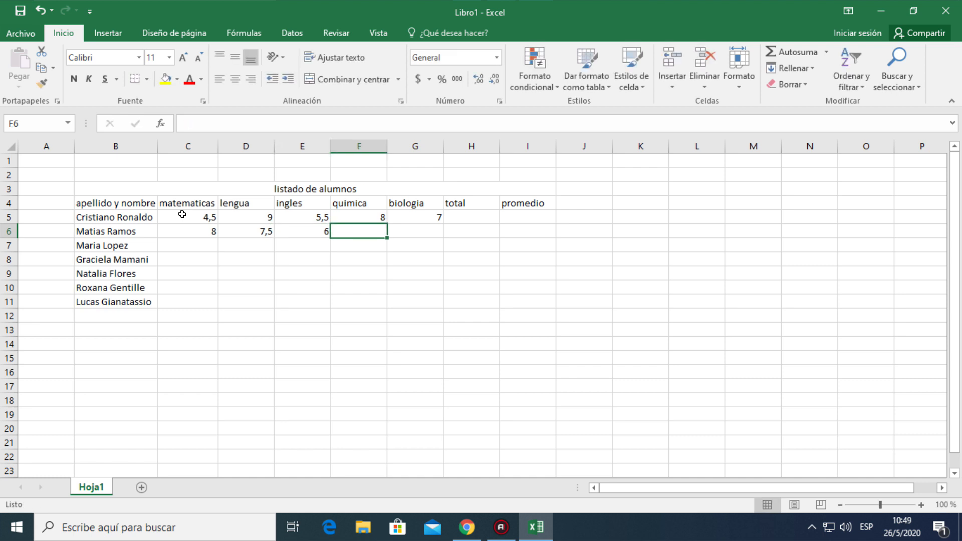
text(8)
key(Tab)
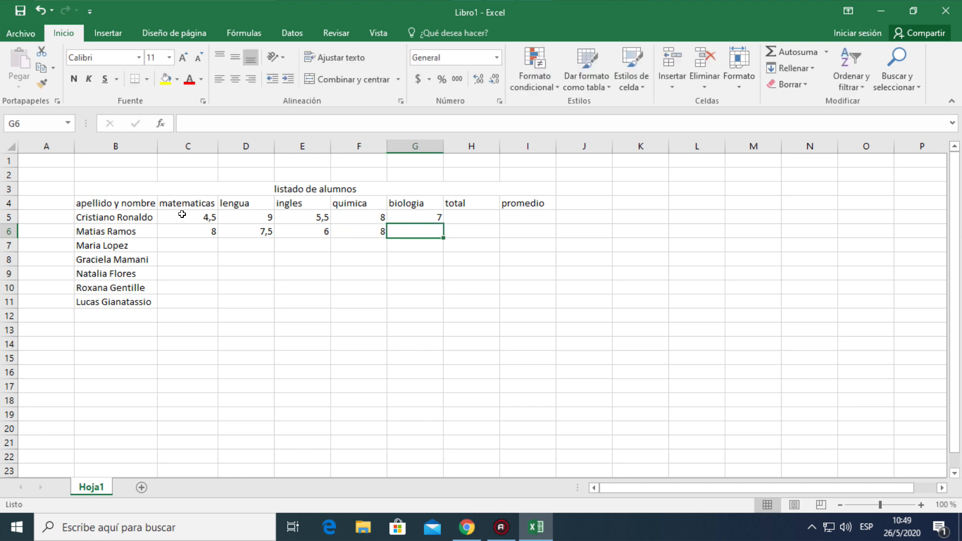
text(7,5)
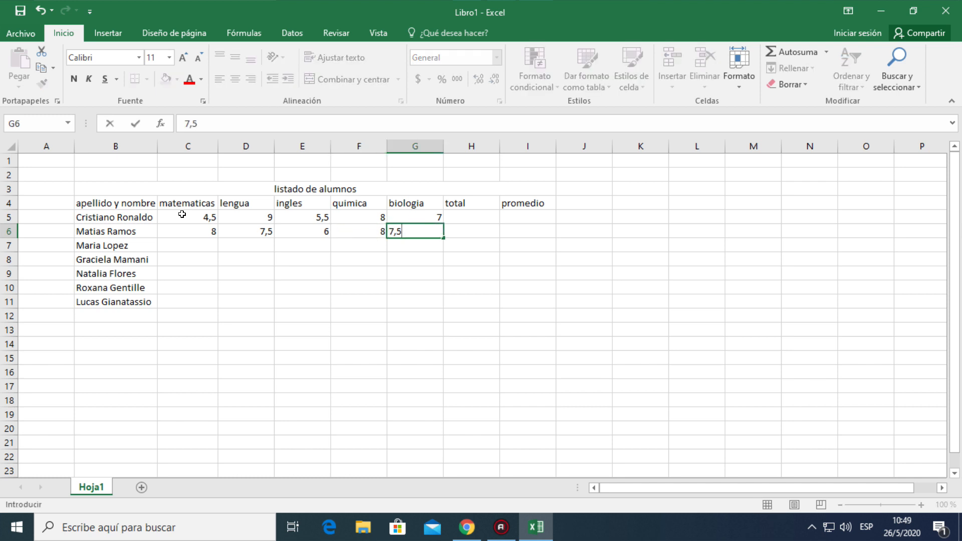
key(Tab)
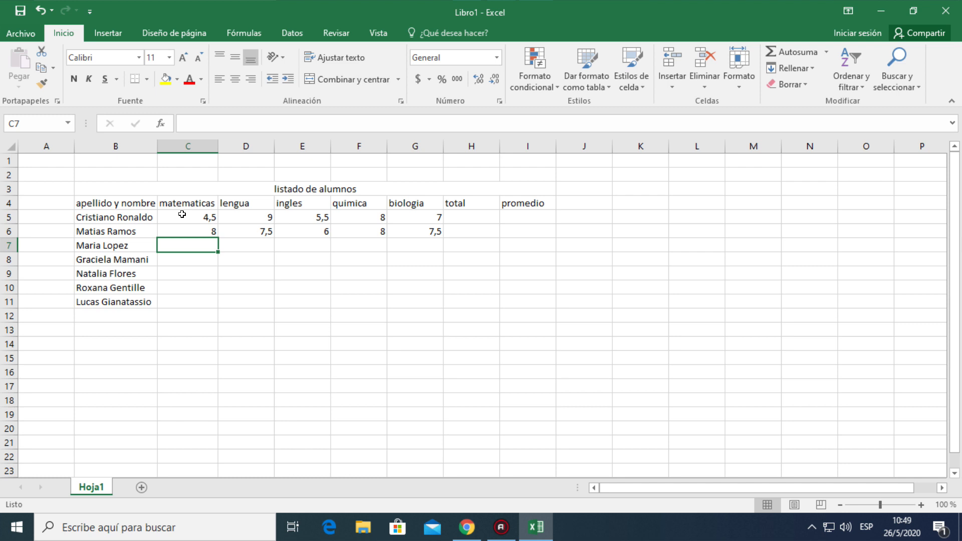
Enter the third student's grades 9, 8, 9, 7, 9 in C7:G7.
text(9)
key(Tab)
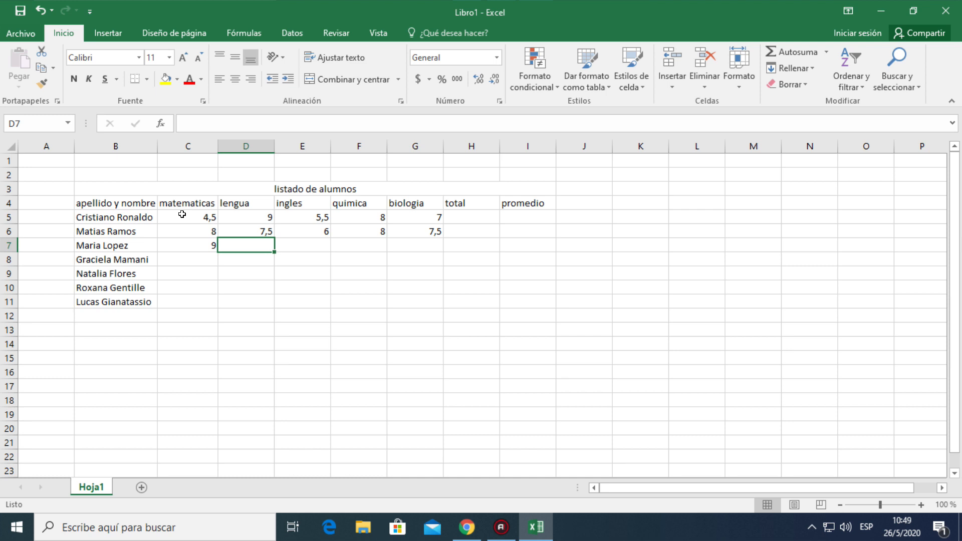
text(8)
key(Tab)
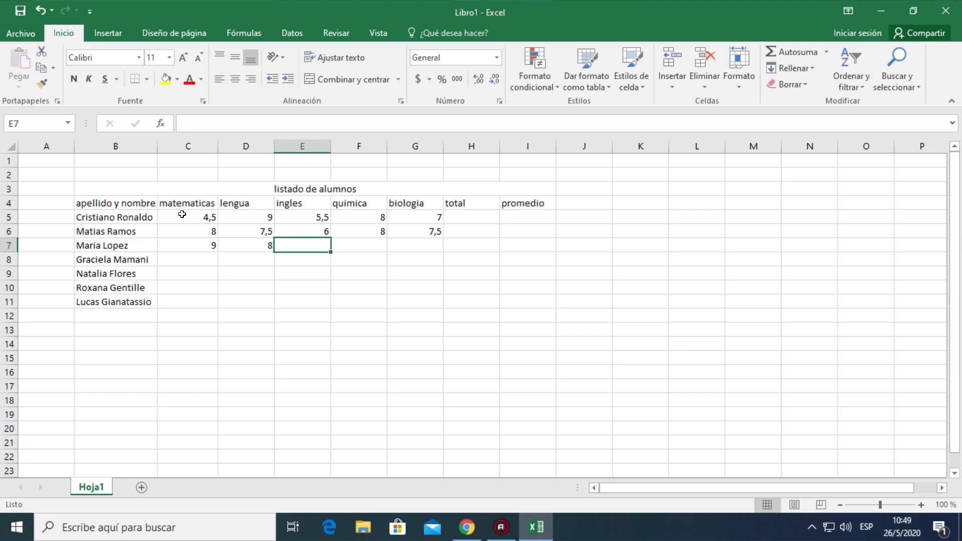
text(9)
key(Tab)
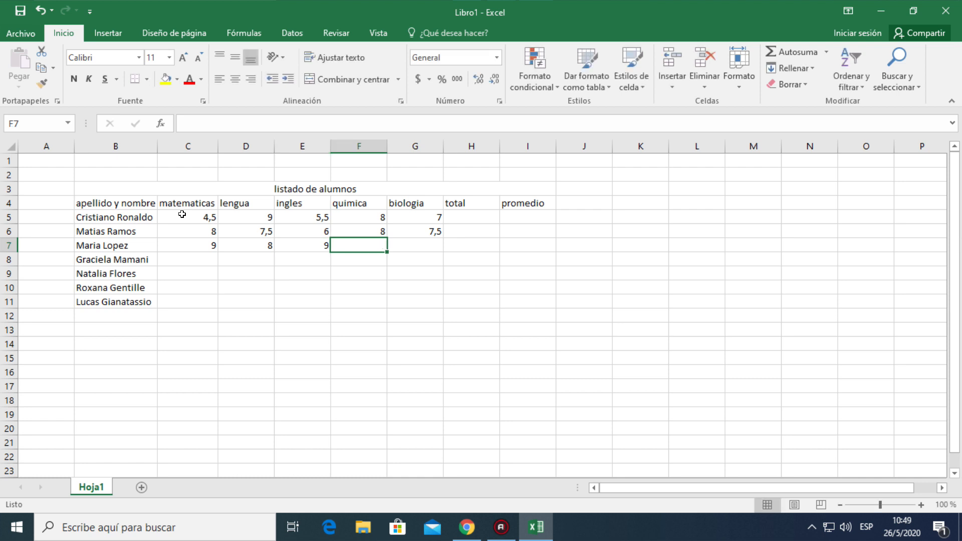
text(7)
key(Tab)
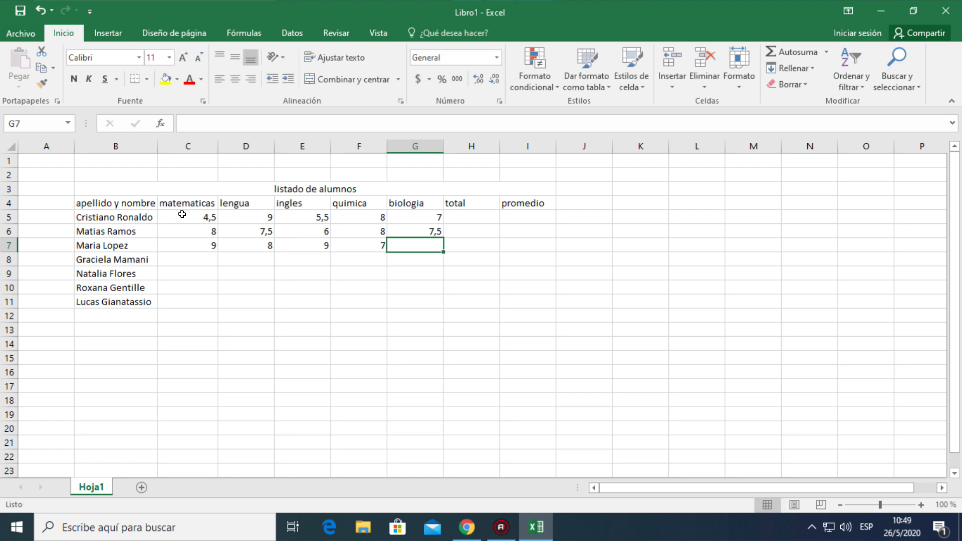
text(9)
key(Tab)
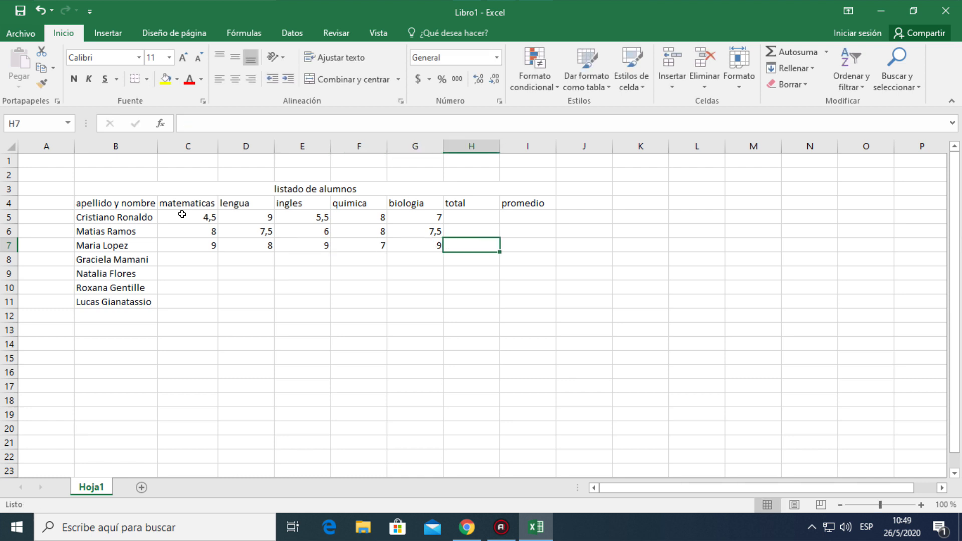
key(Down)
key(Left)
key(Left)
key(Left)
key(Left)
key(Left)
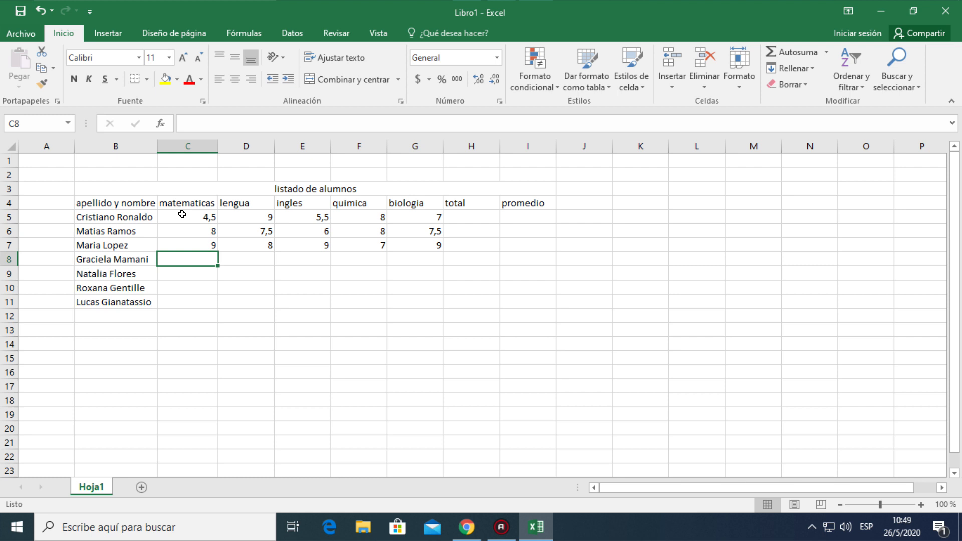
Enter the fourth student's grades 10, 8, 9, 7,5, 9,5 in C8:G8.
text(10)
key(Tab)
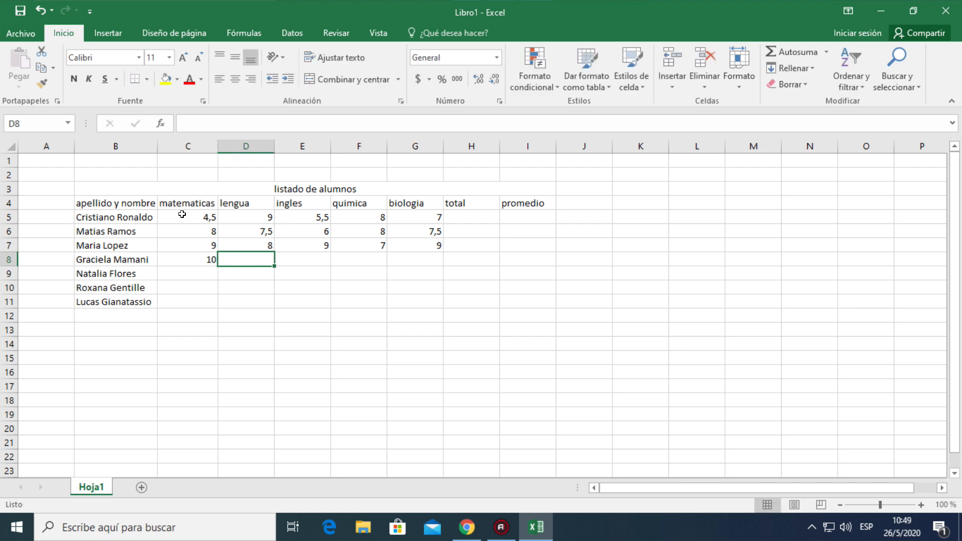
text(8)
key(Tab)
text(9)
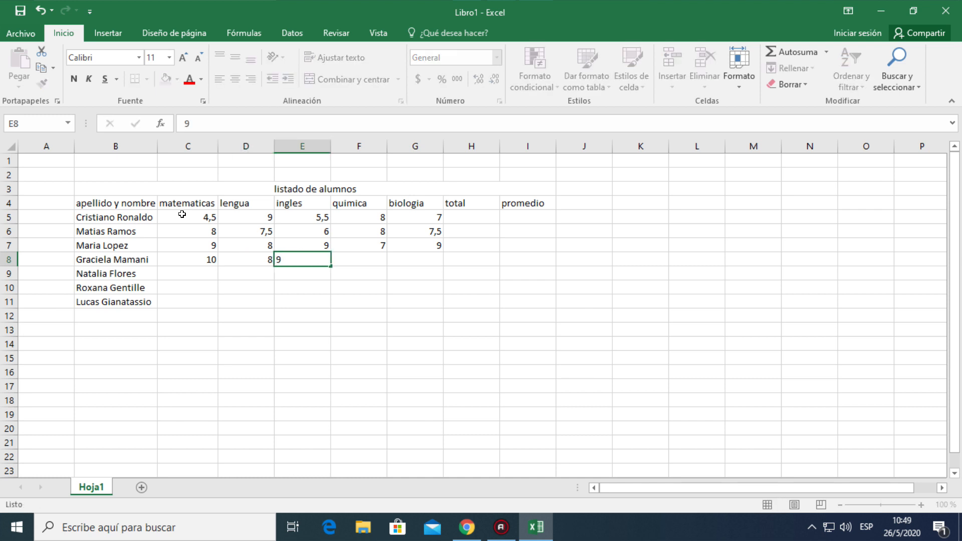
key(Tab)
text(7)
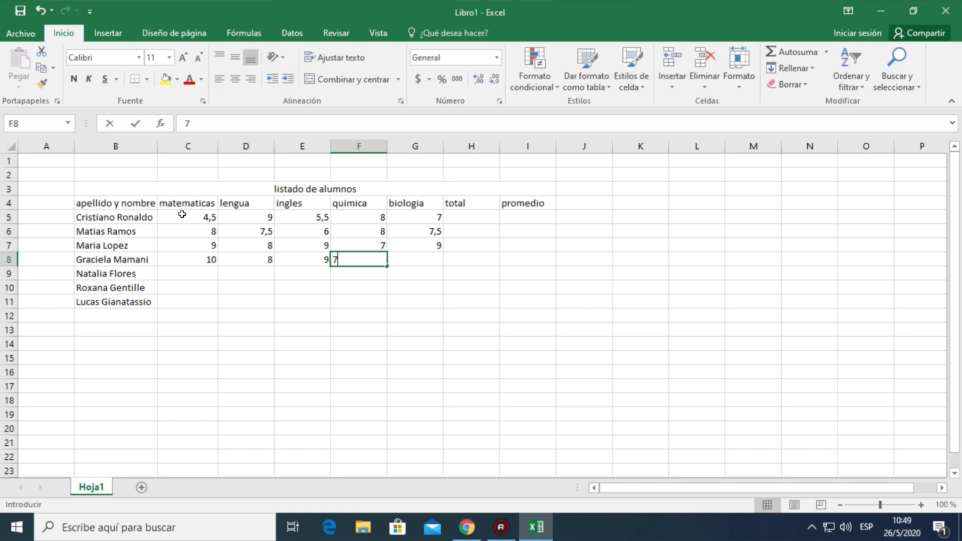
text(,5)
key(Tab)
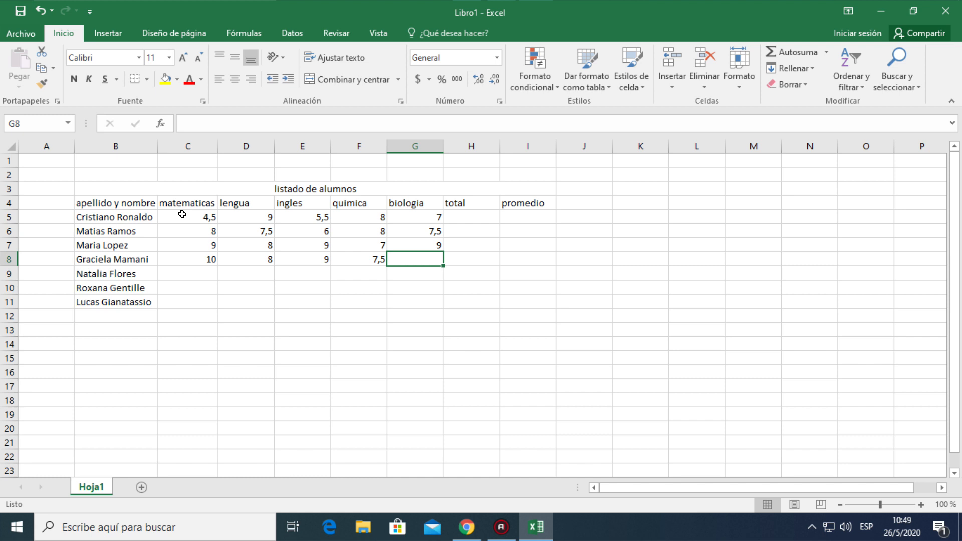
text(9,5)
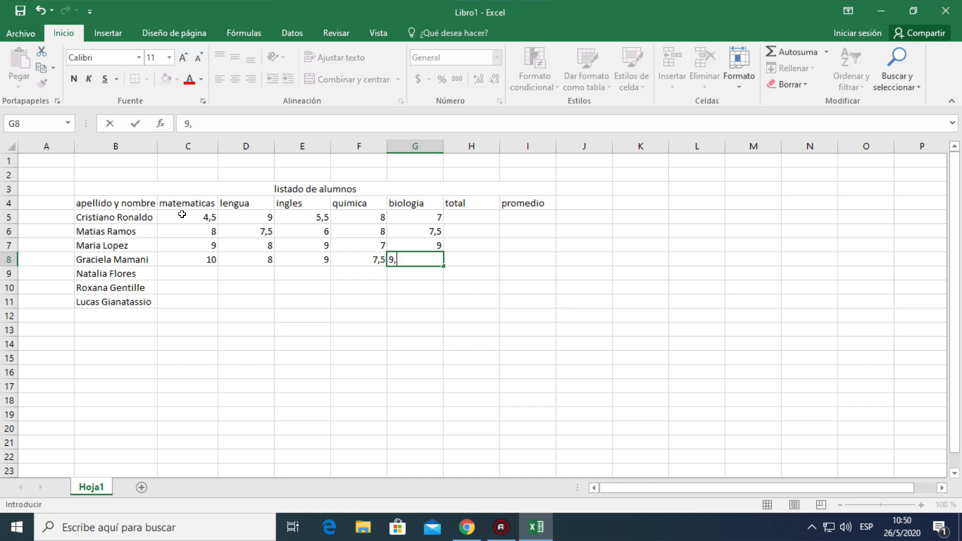
key(Return)
Enter the fifth student's grades 8, 7, 9, 8, 5,5 in C9:G9.
key(Left)
key(Left)
key(Left)
key(Left)
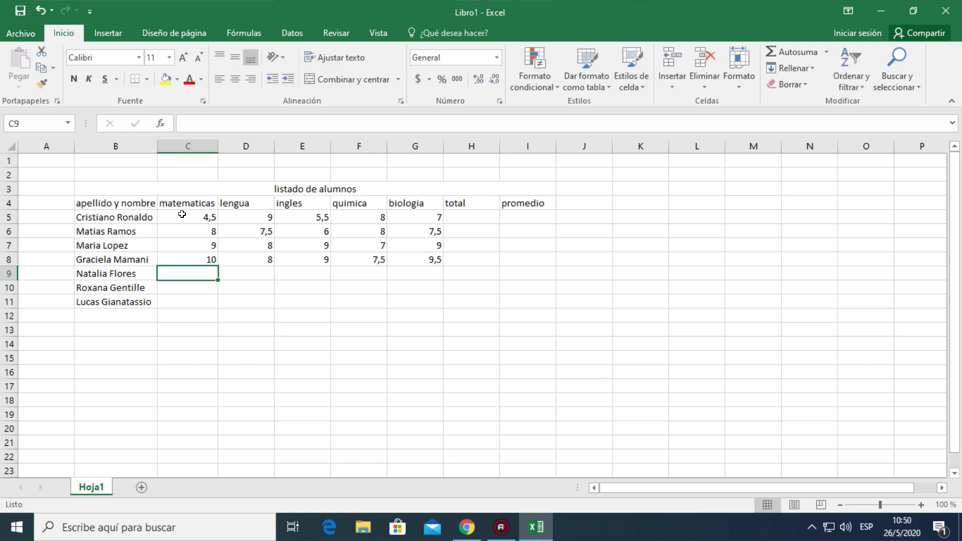
text(8)
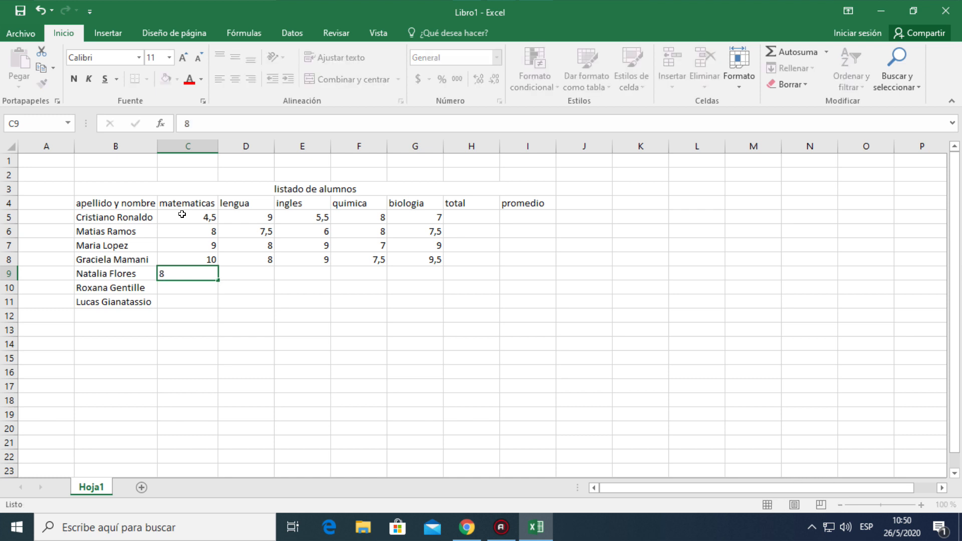
key(Tab)
text(7)
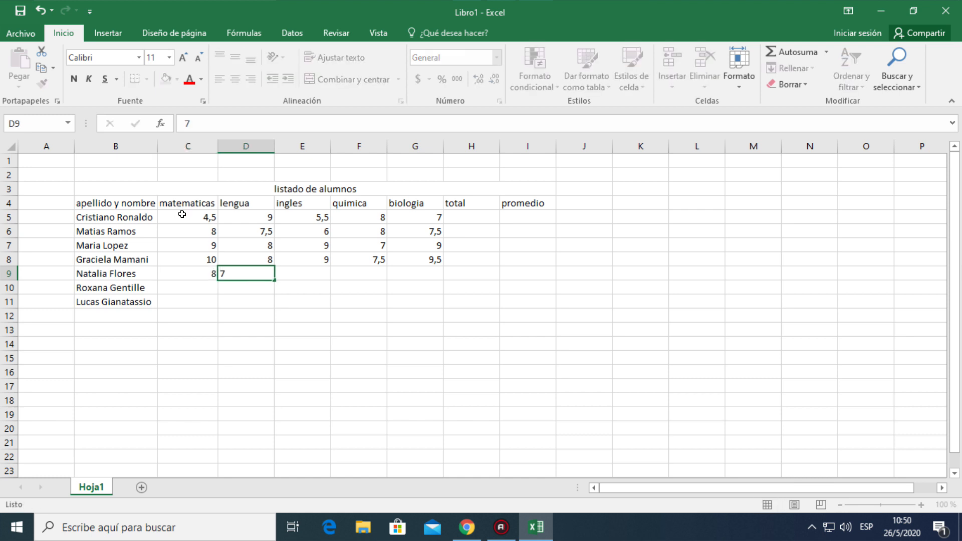
key(Tab)
text(9)
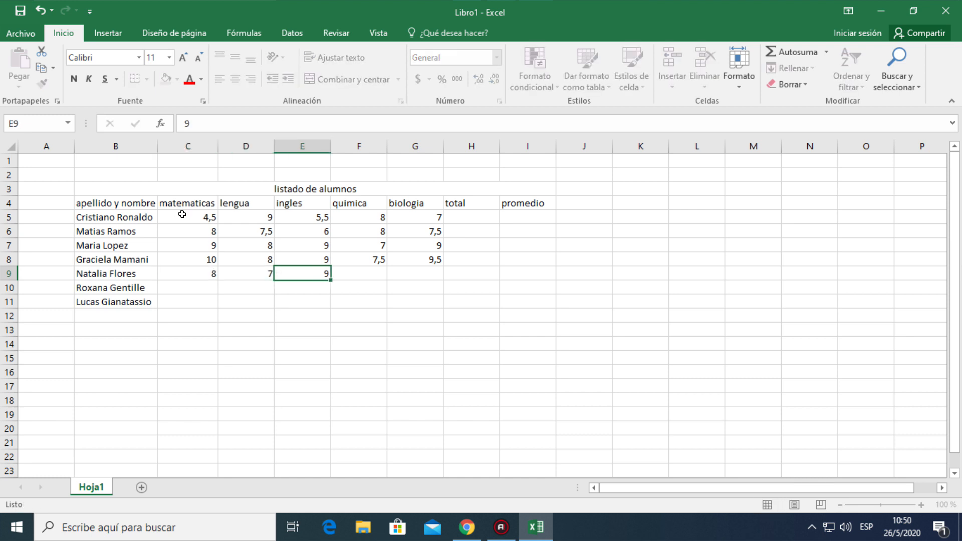
key(Tab)
text(8)
key(Tab)
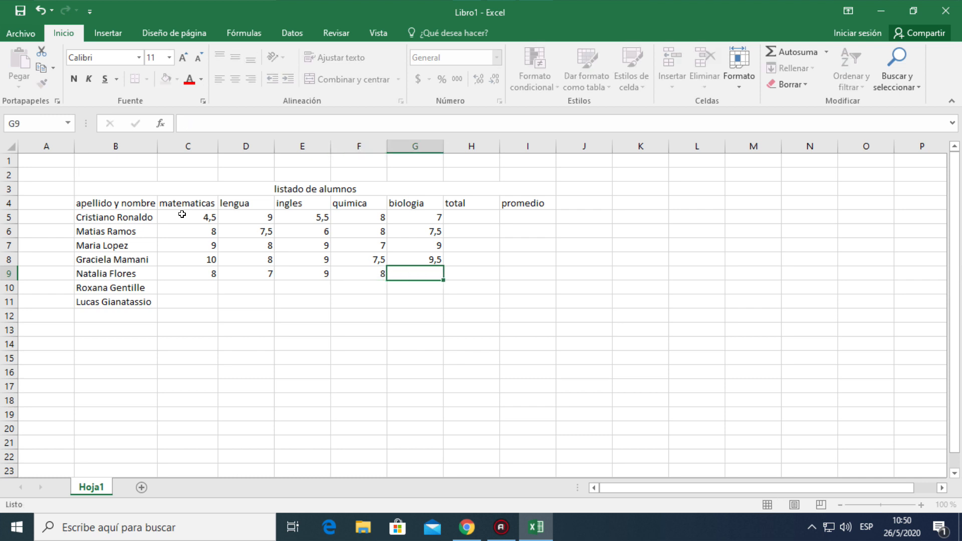
text(5,5)
key(Return)
Enter the sixth student's grades 8, 8, 8, 9,5, 9 in C10:G10.
key(Left)
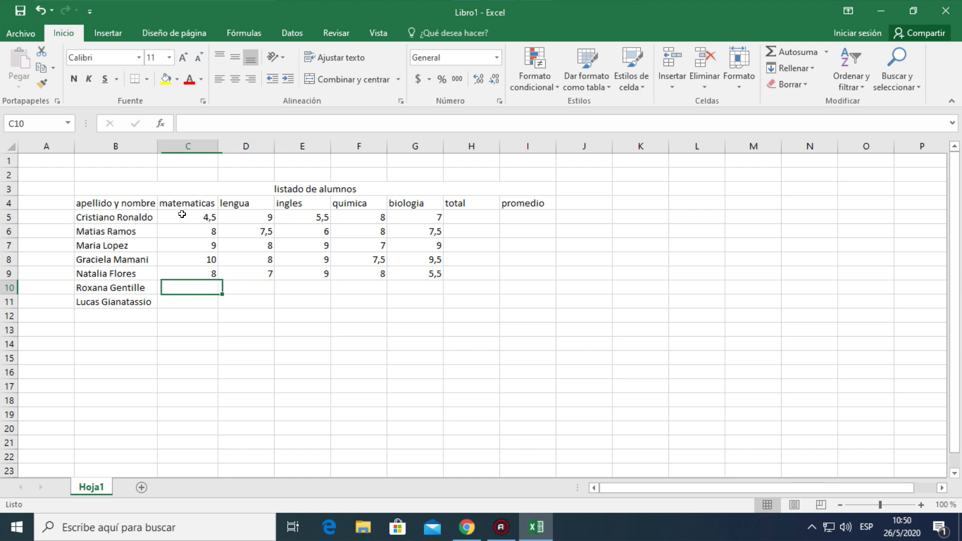
text(8)
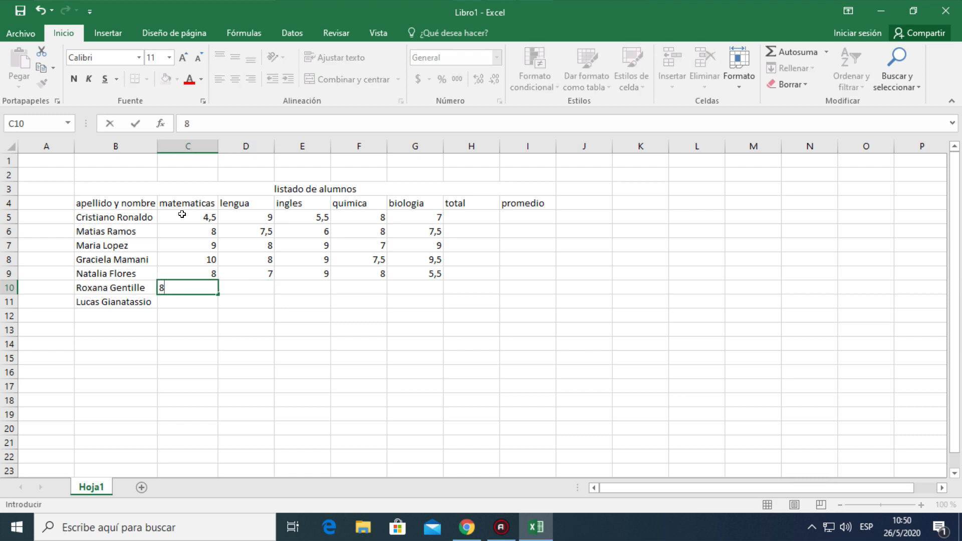
key(Tab)
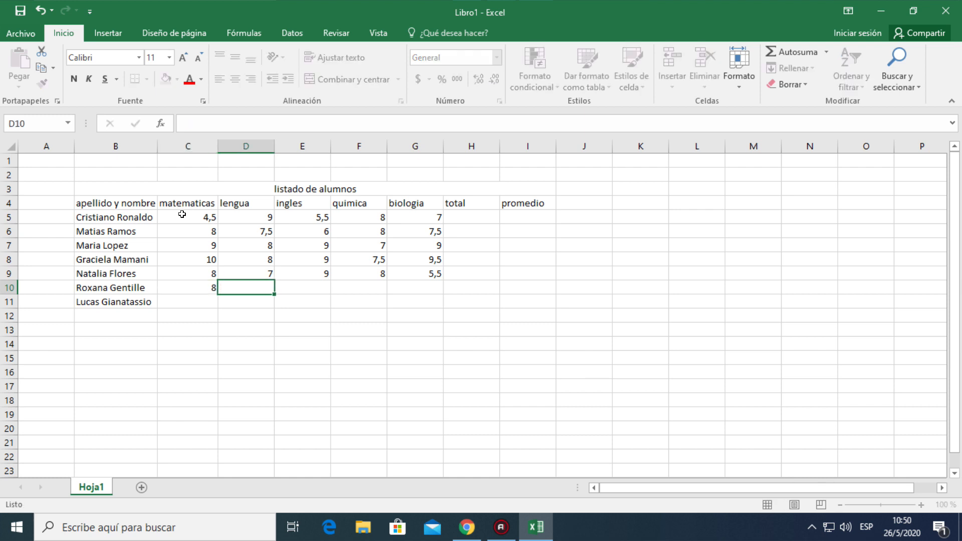
text(8)
key(Tab)
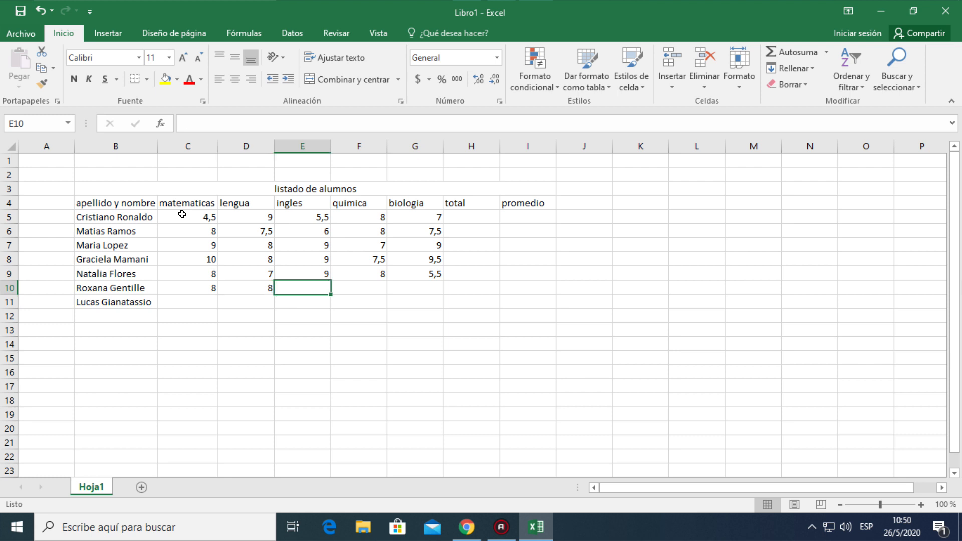
text(8)
key(Tab)
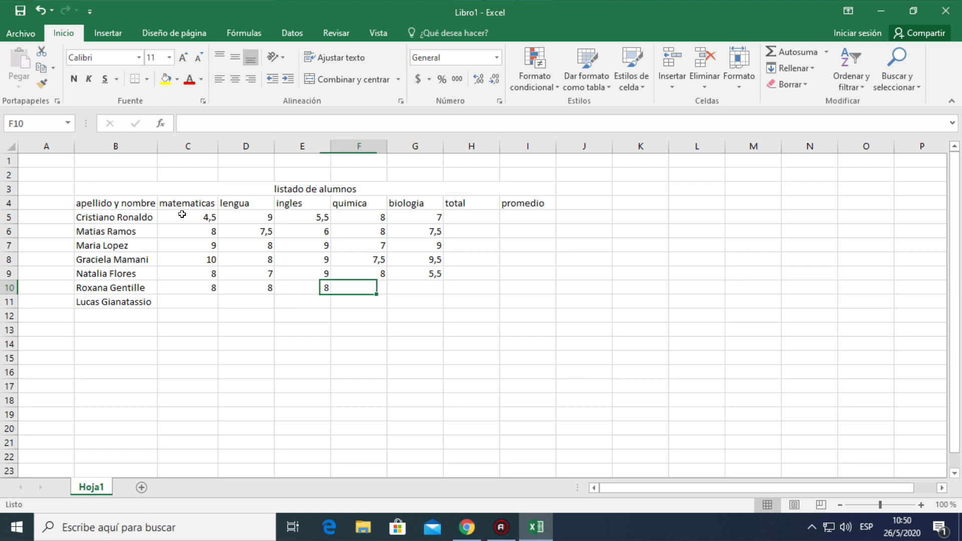
text(9,5)
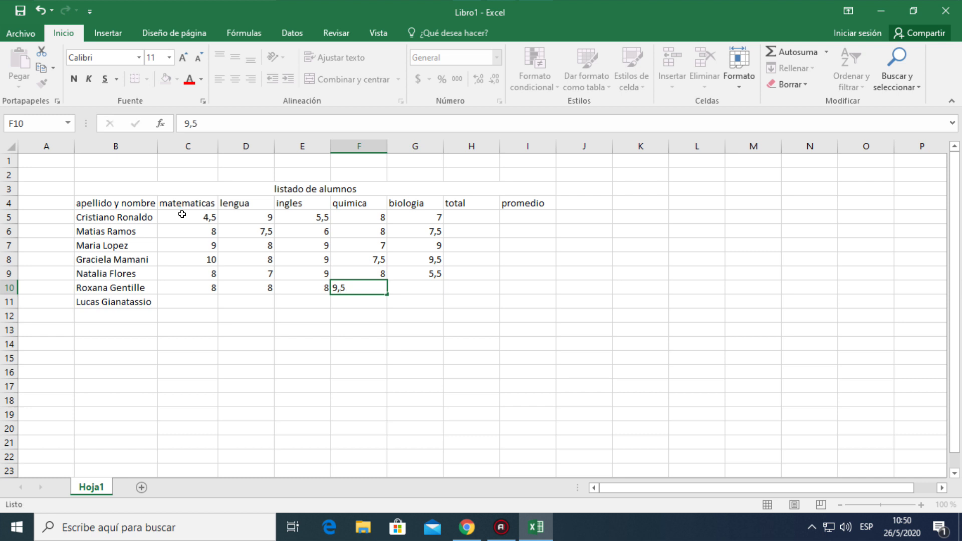
key(Tab)
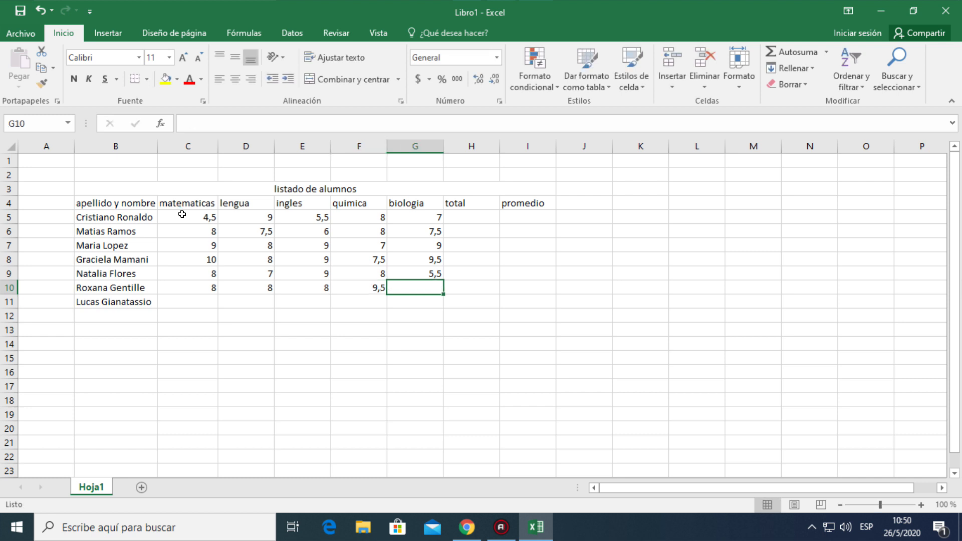
text(9)
key(Return)
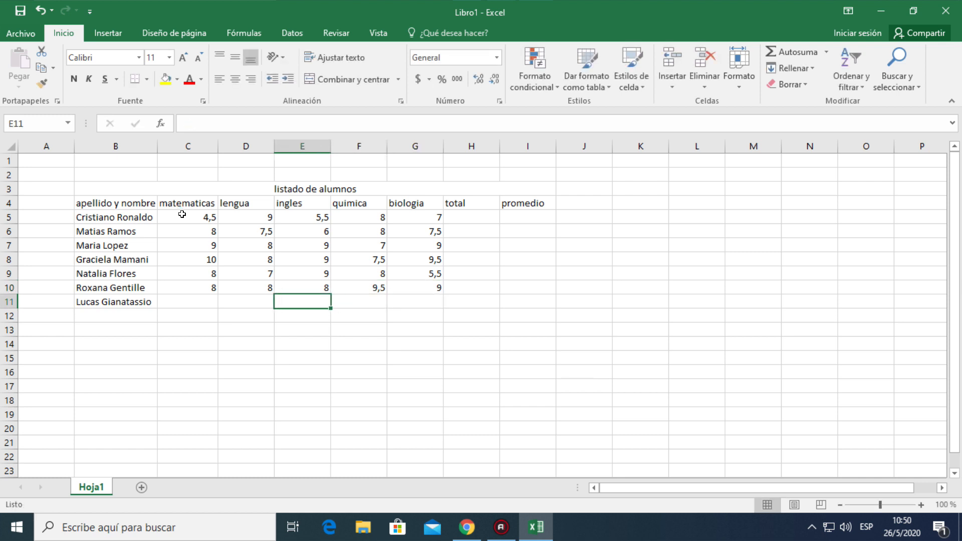
Enter the seventh student's grades 9, 8, 7,5, 8,5, 7,5 in C11:G11.
key(Left)
key(Left)
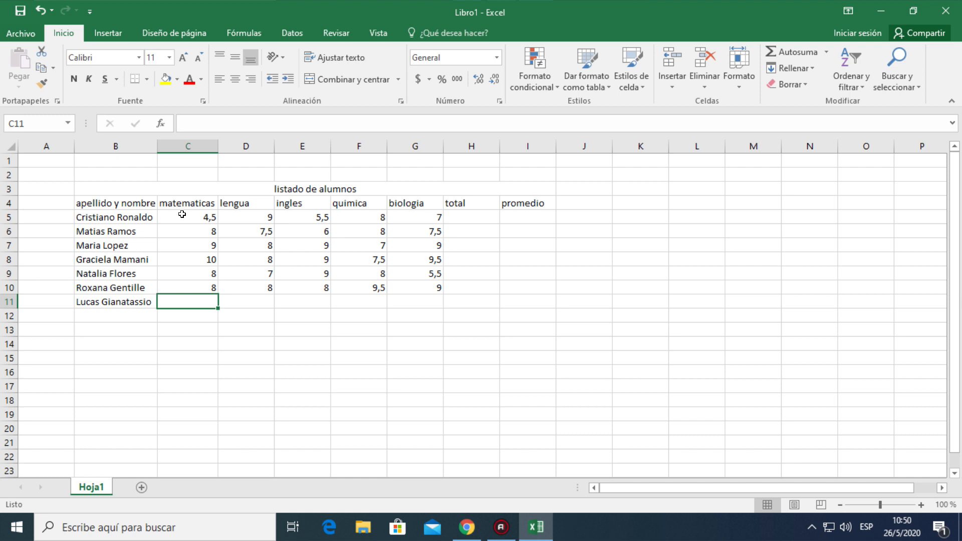
text(9)
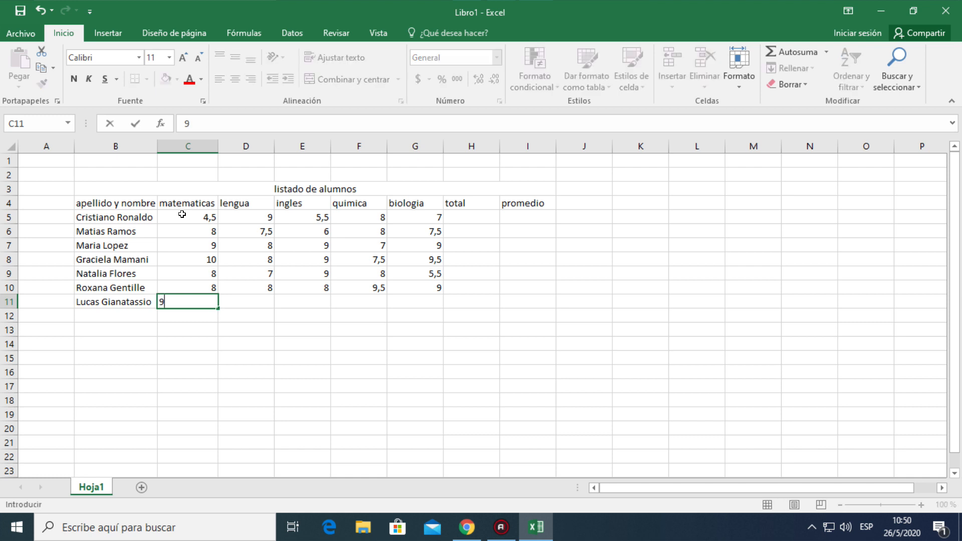
key(Tab)
text(8)
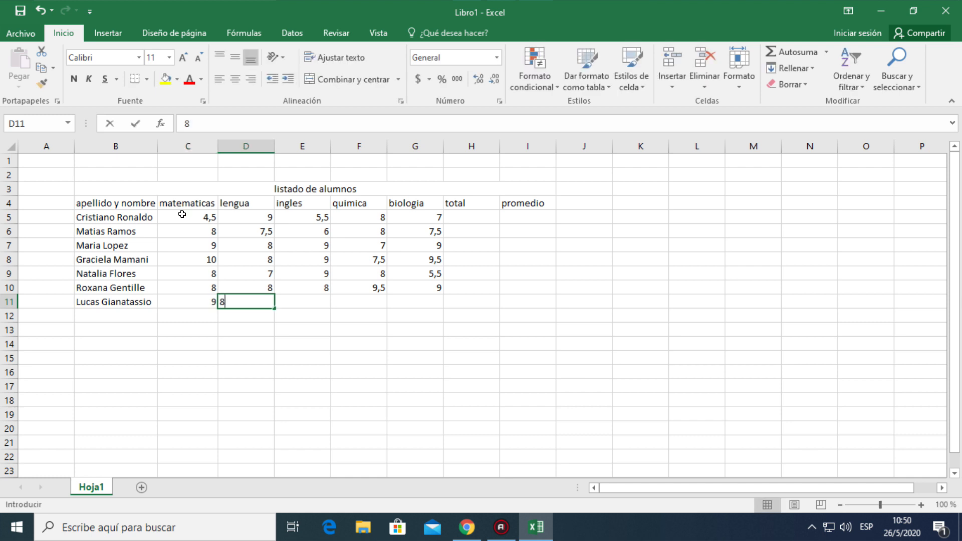
key(Tab)
text(7,5)
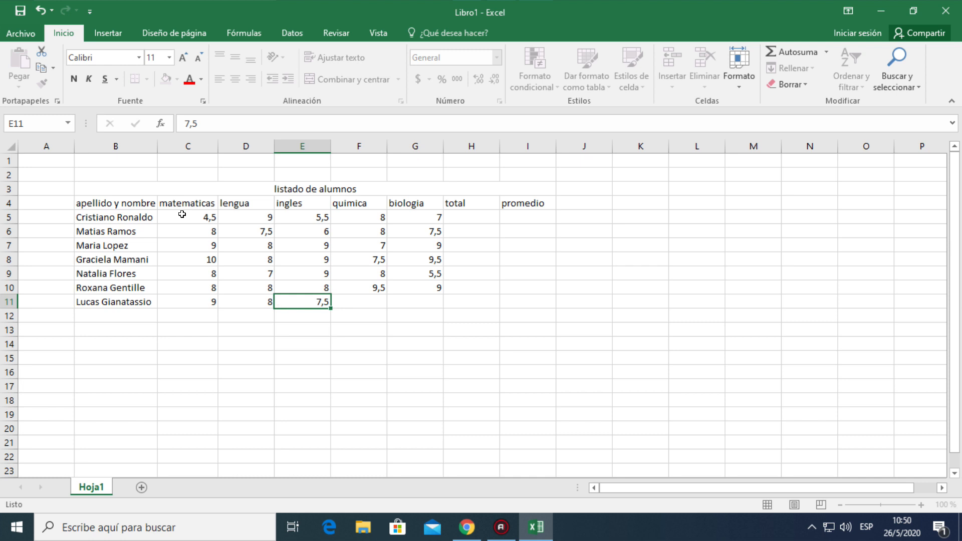
key(Tab)
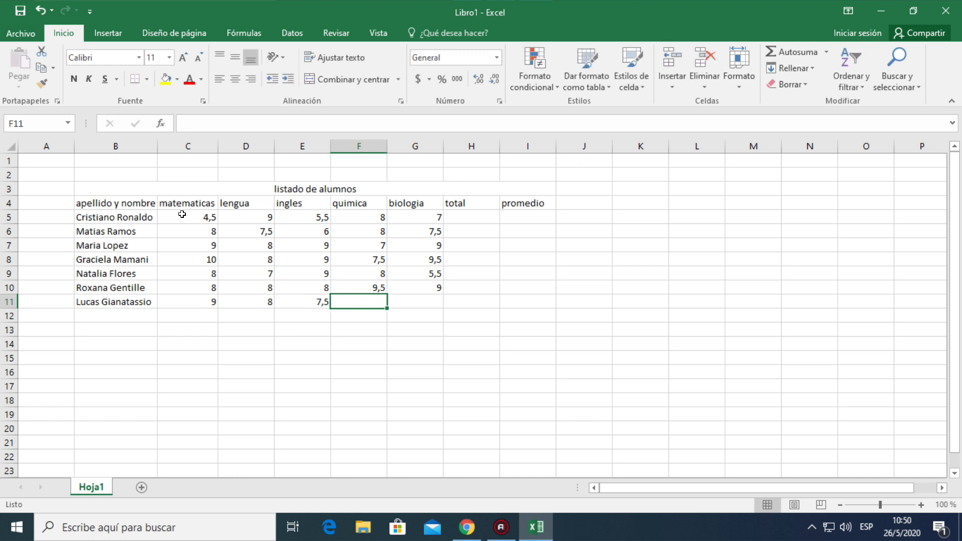
text(8,5)
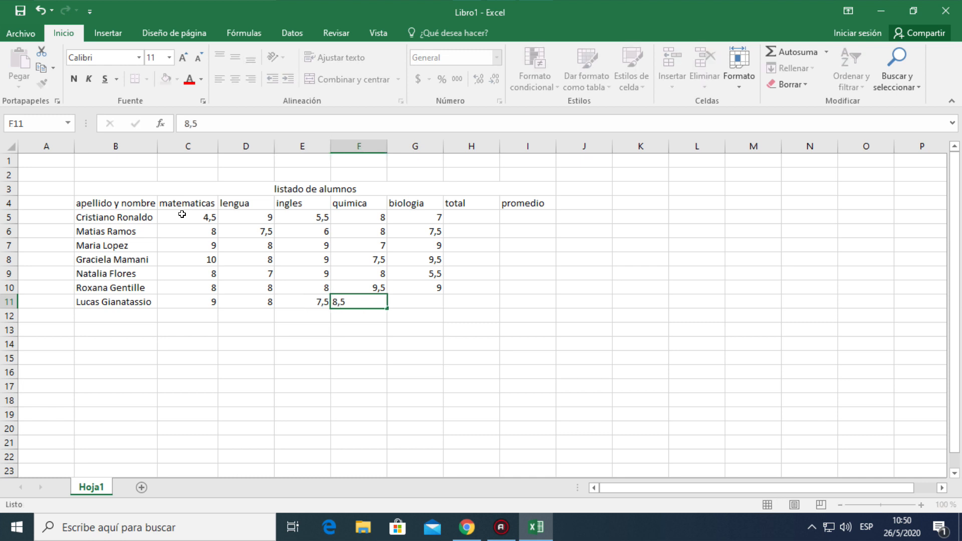
key(Tab)
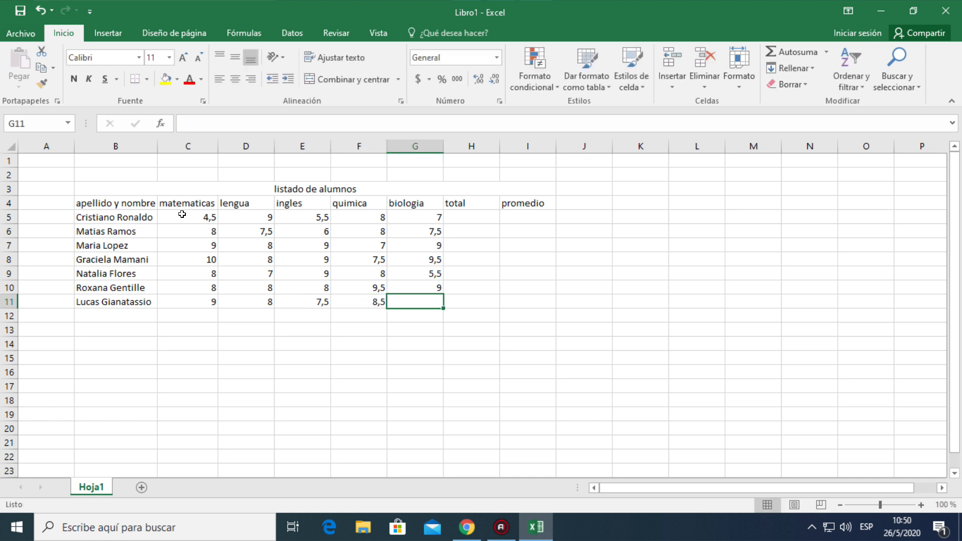
text(7,5)
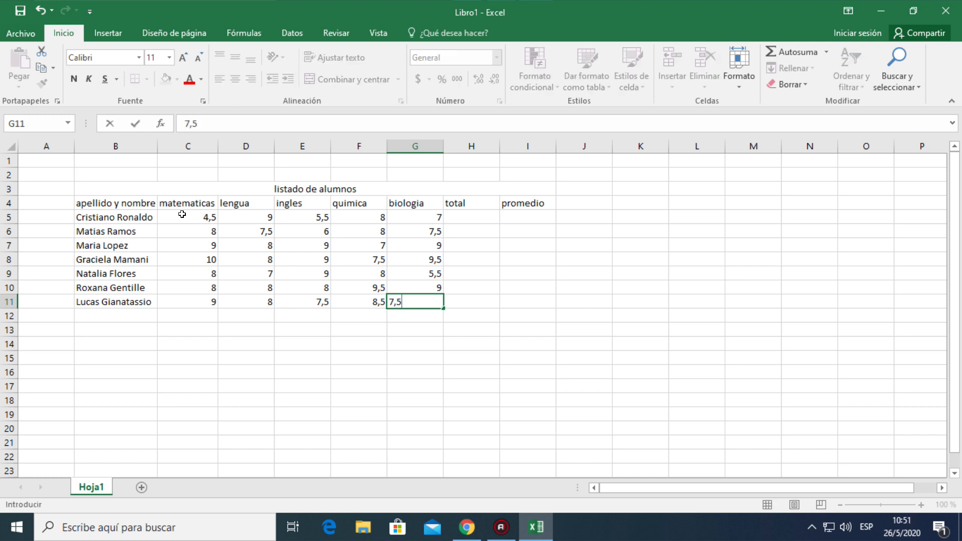
key(Return)
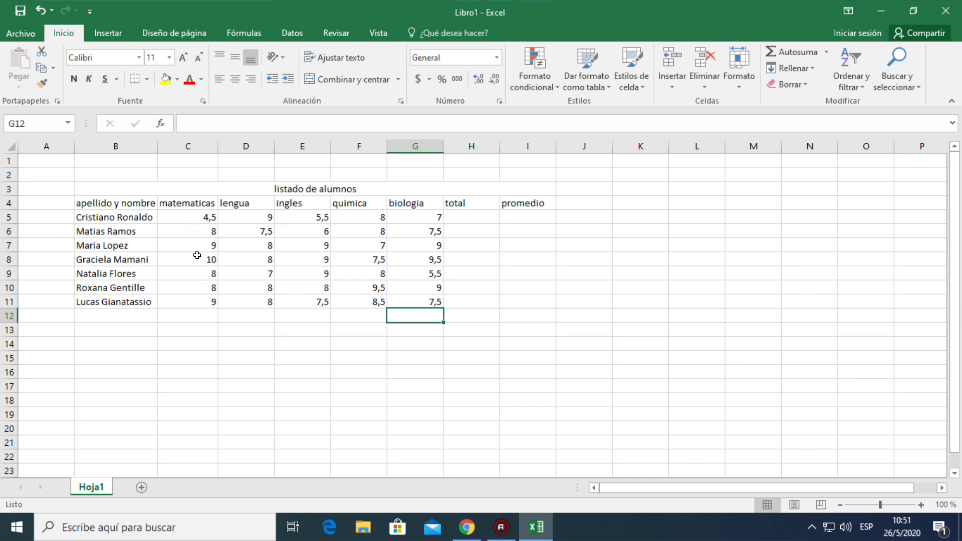
Centre-align all the grades in C5:G11.
click(192, 214)
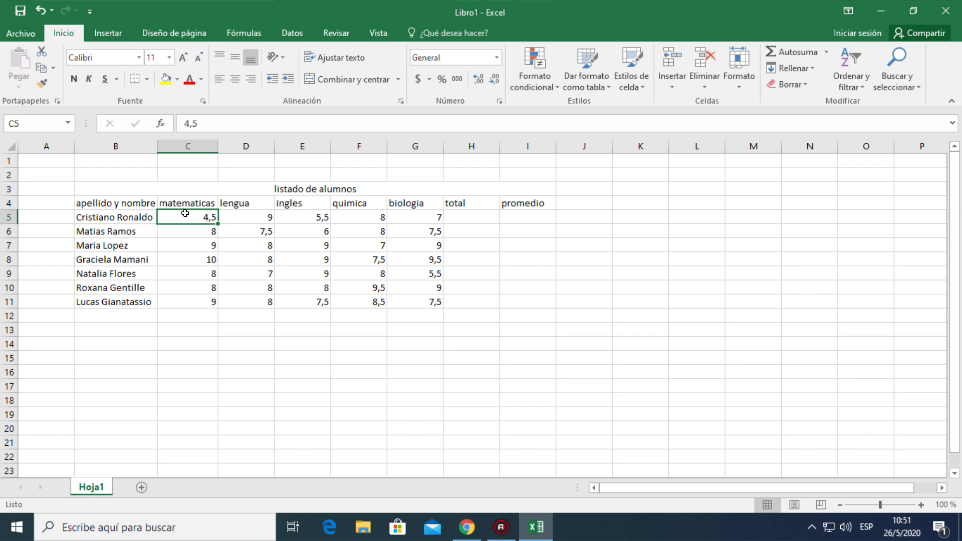
drag(185, 214, 419, 302)
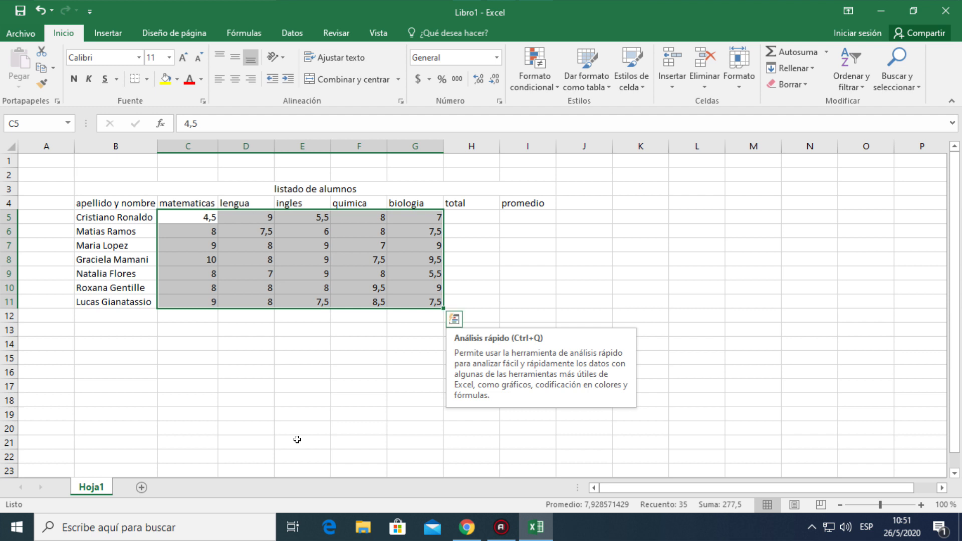
click(235, 83)
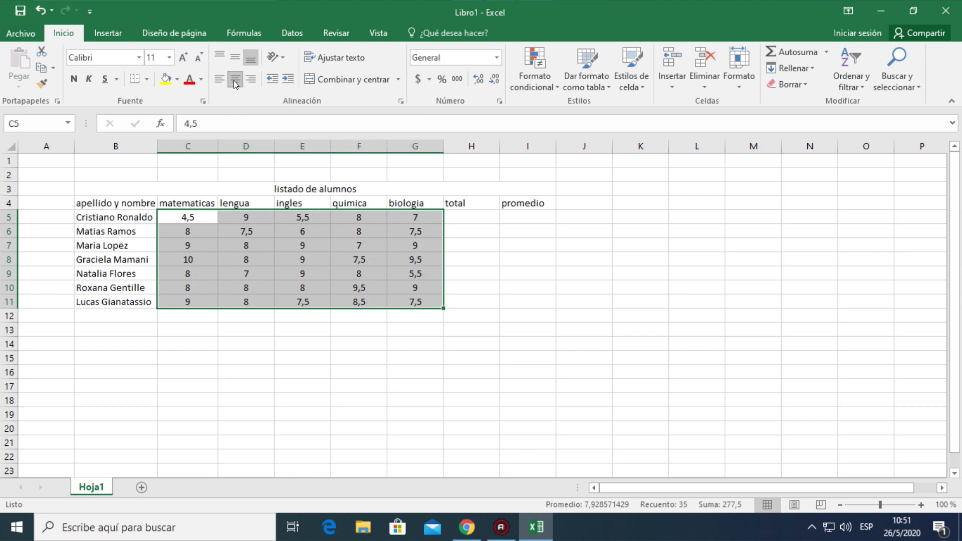
click(243, 354)
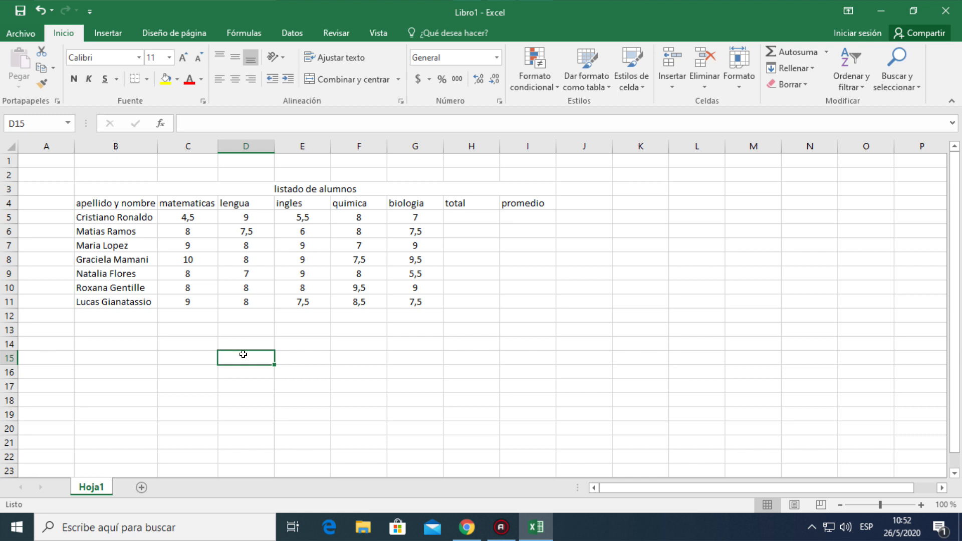
Select B3:I11, from the listado de alumnos title down to the last student row.
click(341, 189)
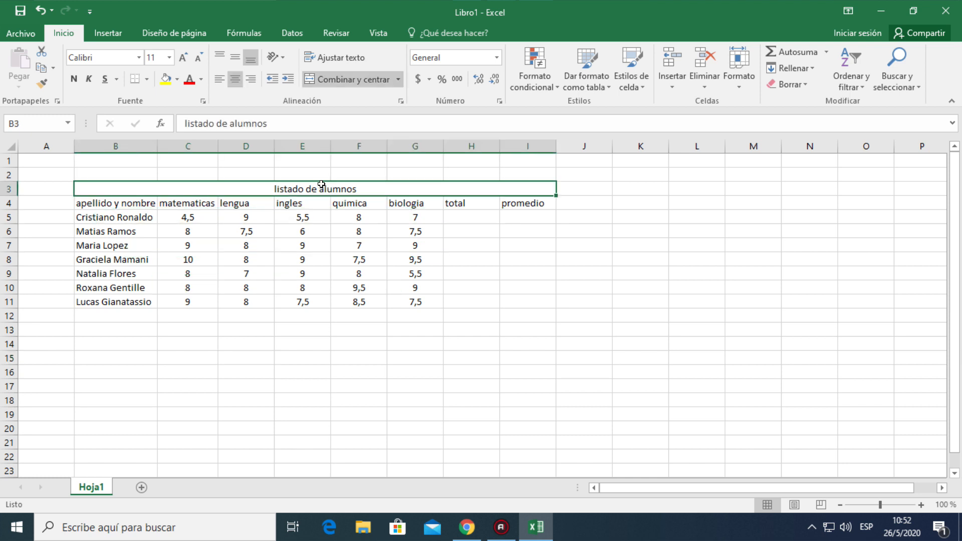
drag(314, 189, 322, 303)
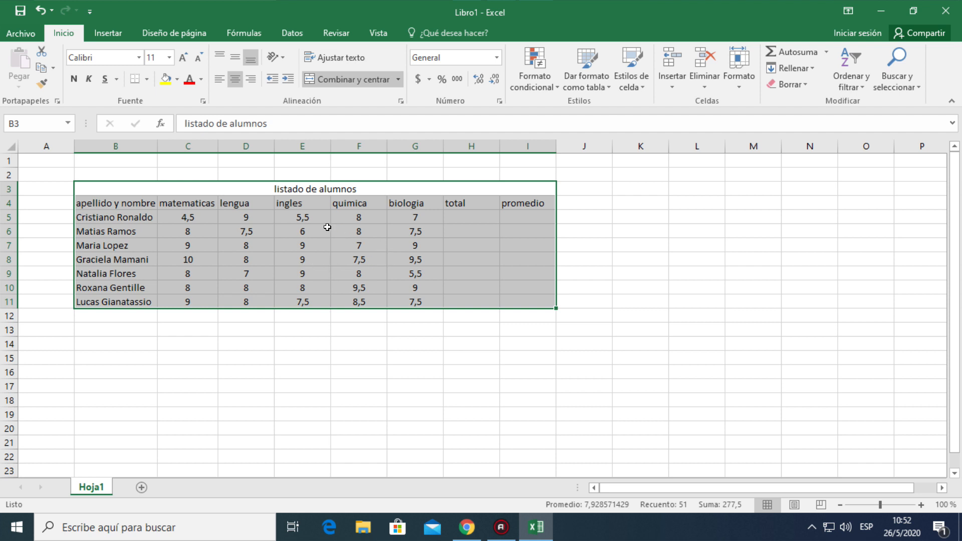
Open Formato de celdas for the selected B3:I11 grade table.
right_click(365, 254)
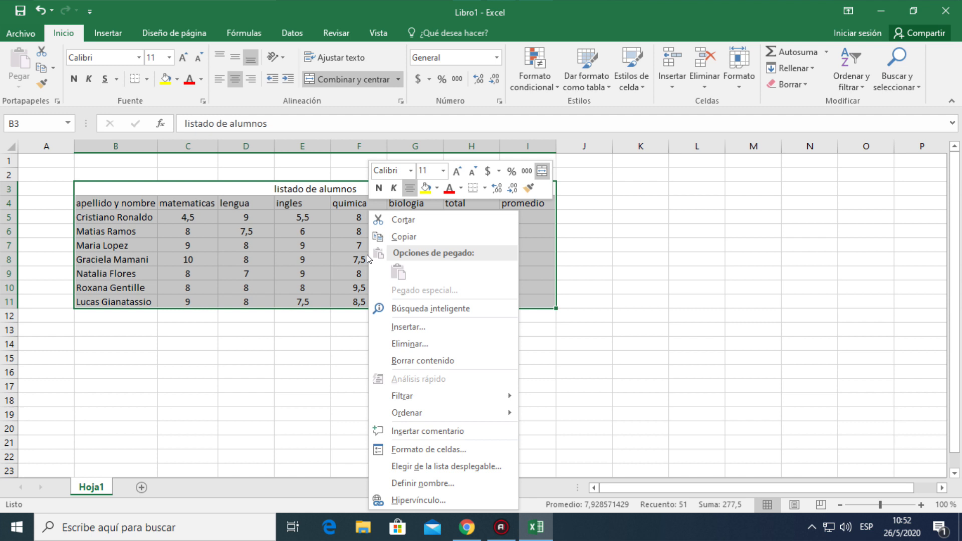
click(433, 451)
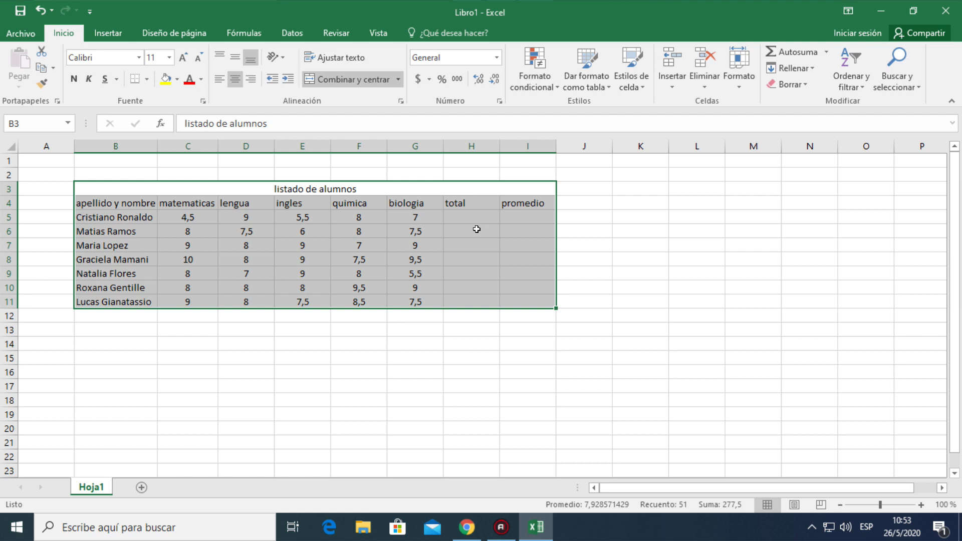
key(ctrl+1)
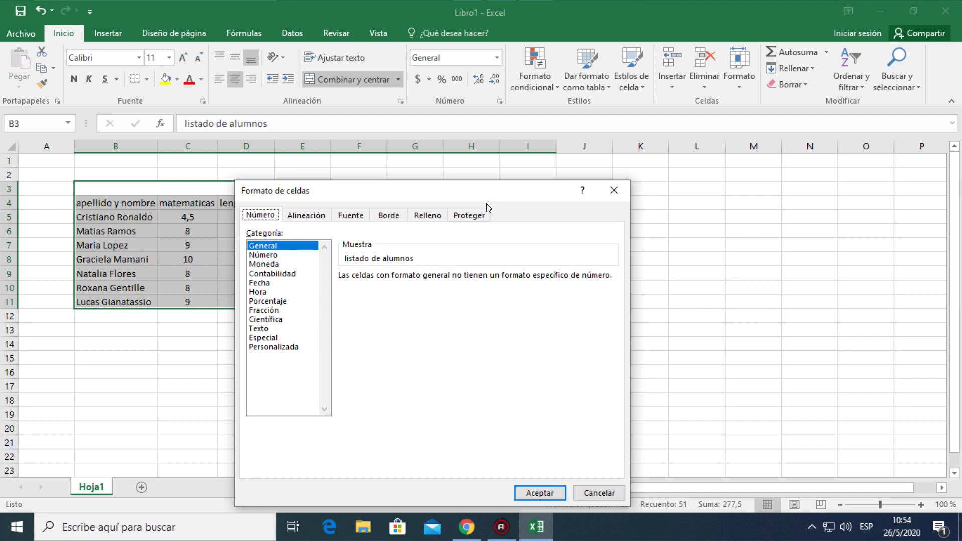
Apply a thick solid blue Contorno border around the B3:I11 table.
drag(496, 192, 593, 151)
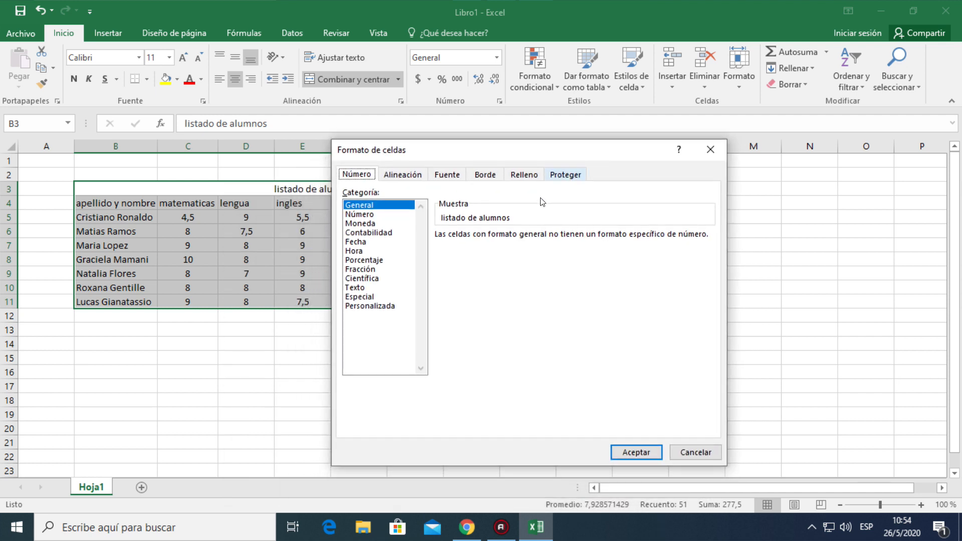
click(490, 175)
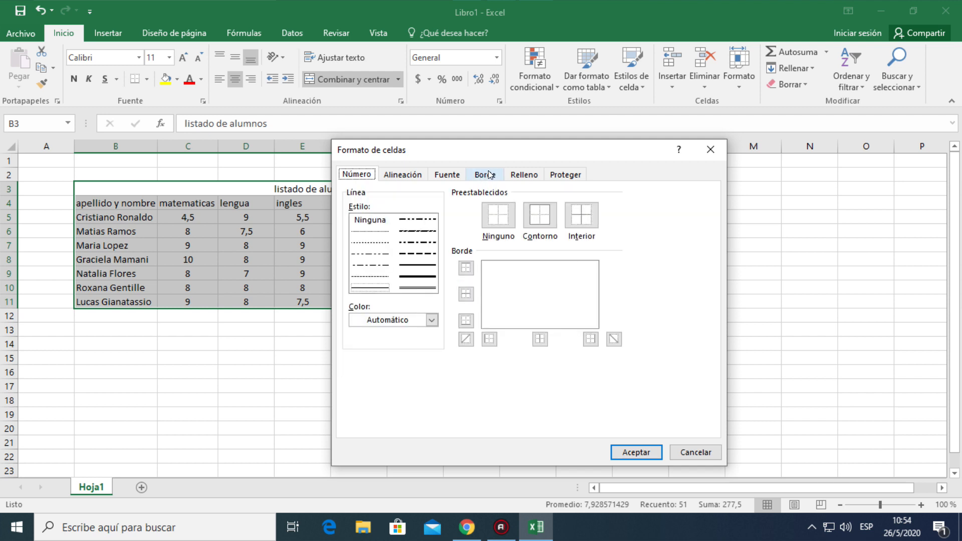
click(416, 276)
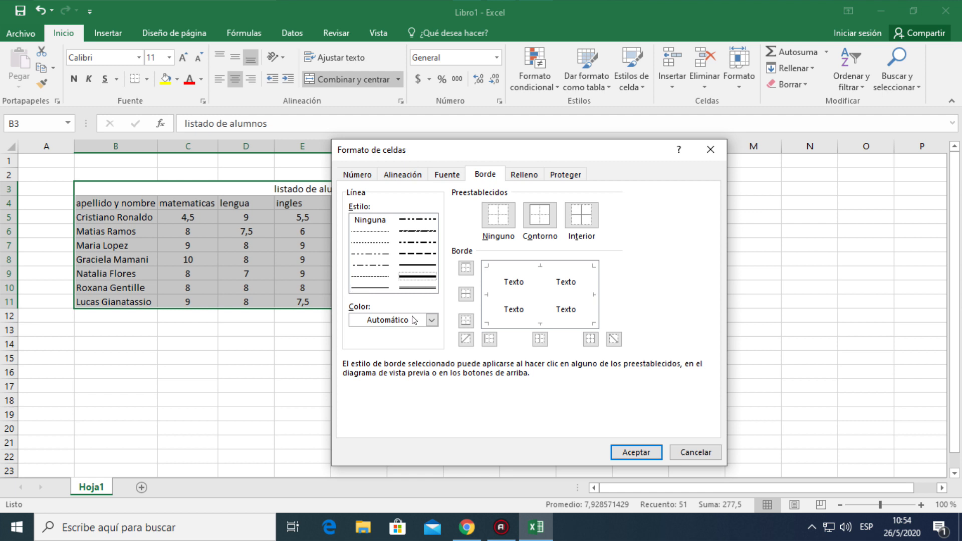
click(434, 322)
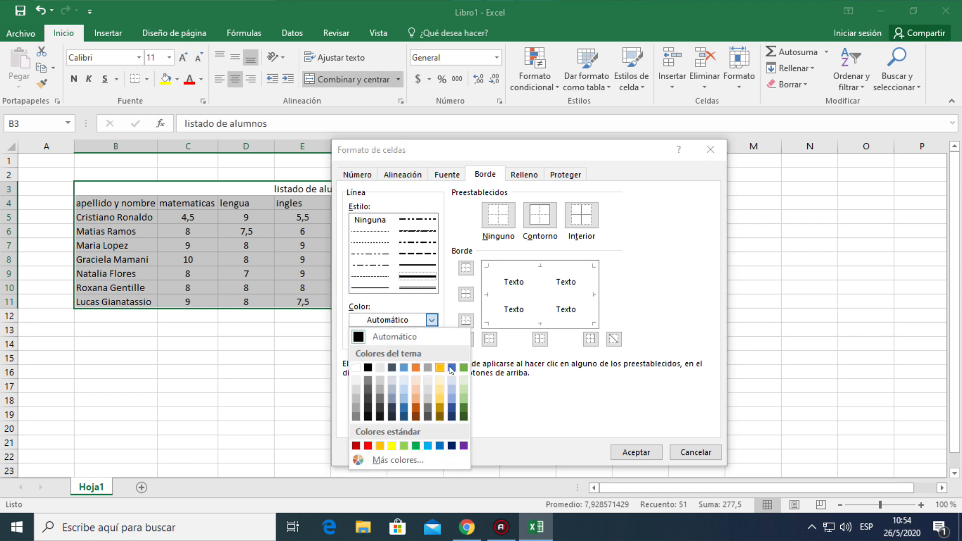
click(449, 366)
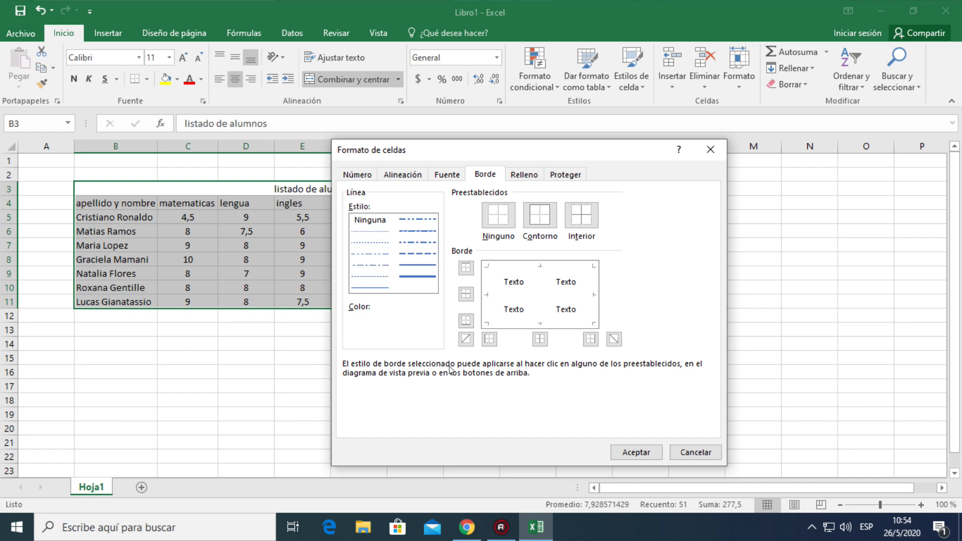
click(541, 221)
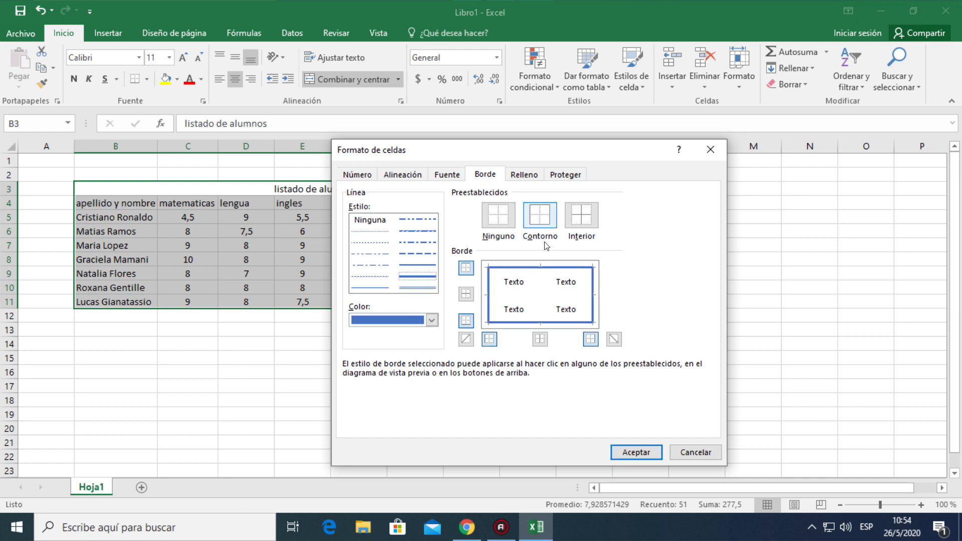
click(631, 451)
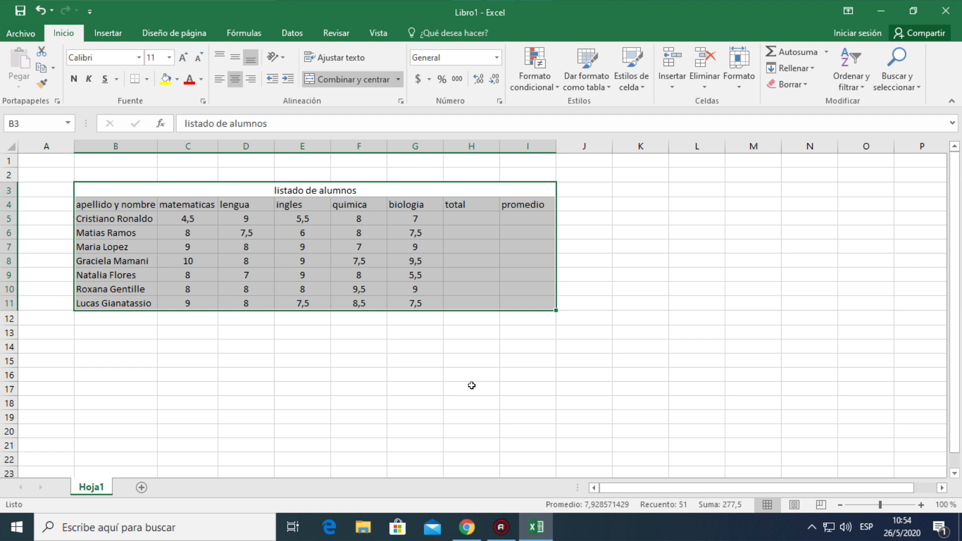
click(468, 348)
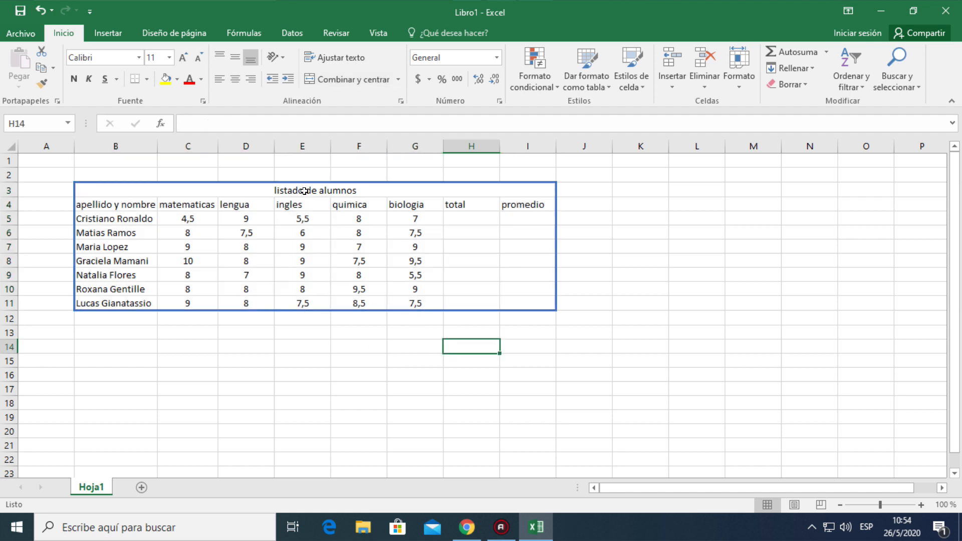
Add dashed dark orange Interior borders between all cells of B3:I11.
drag(302, 191, 305, 304)
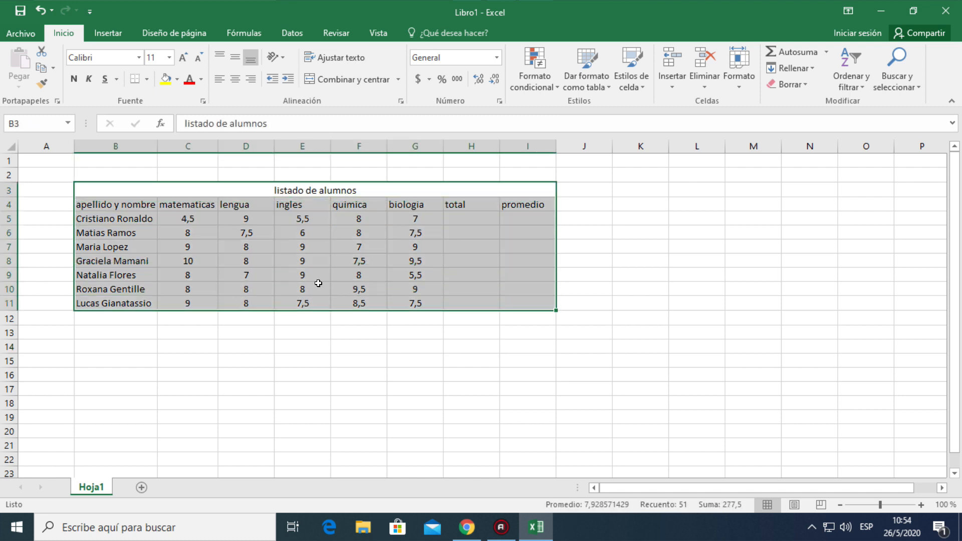
right_click(332, 259)
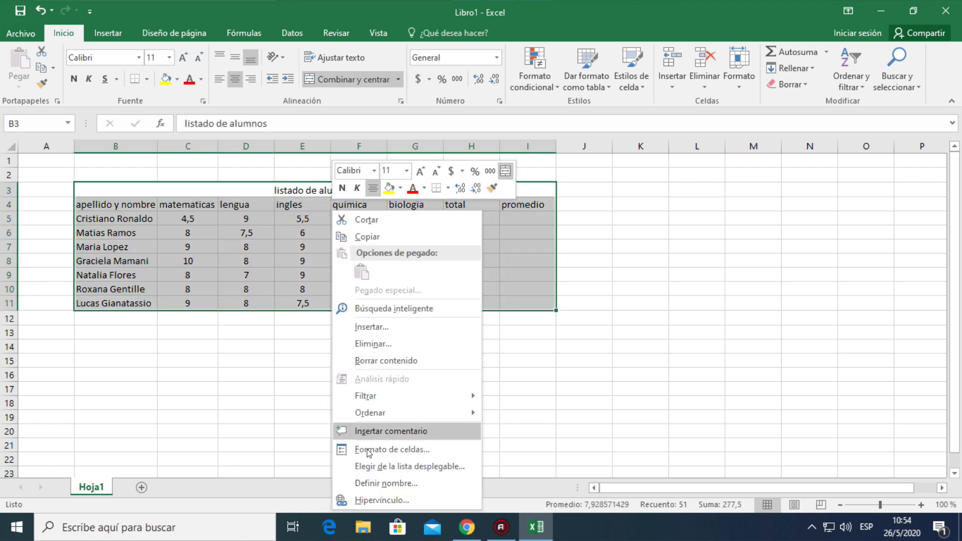
click(367, 447)
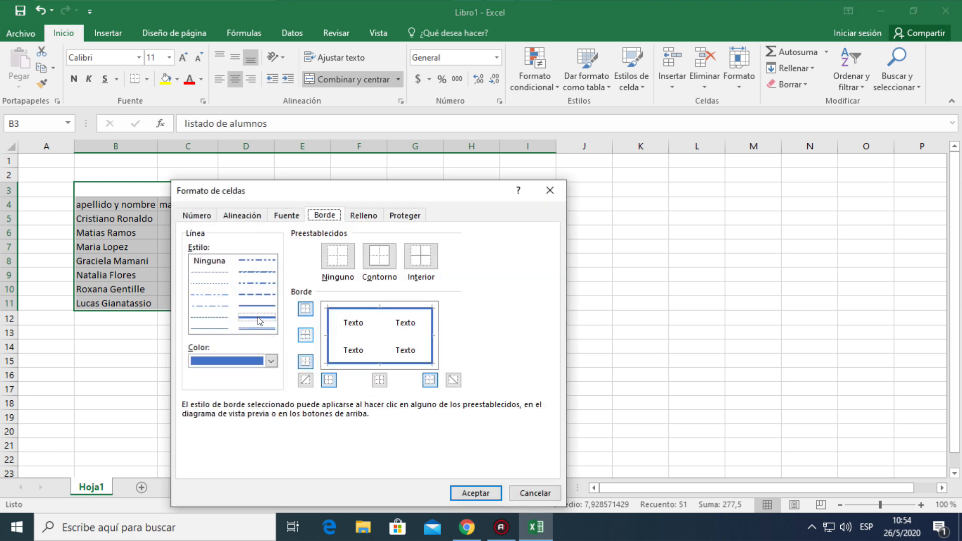
click(257, 273)
click(271, 361)
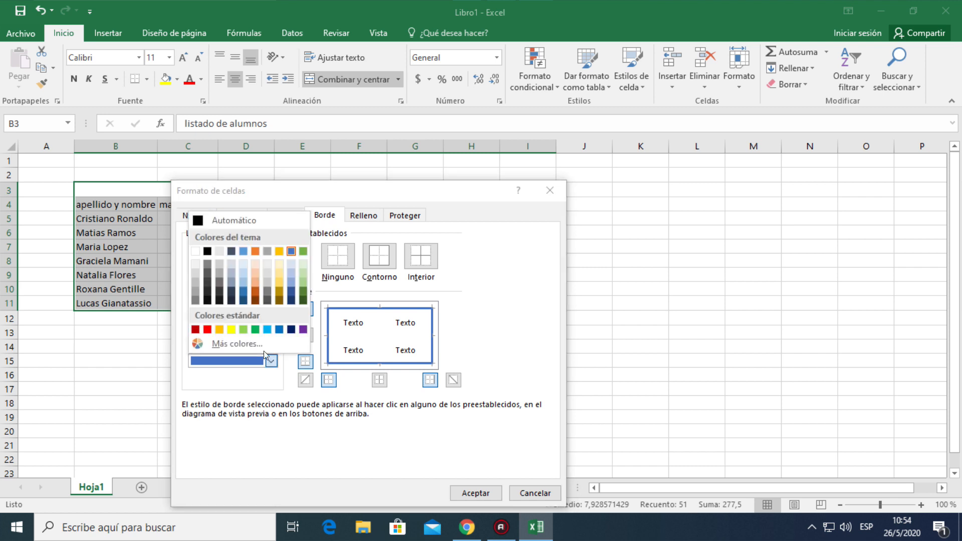
click(253, 289)
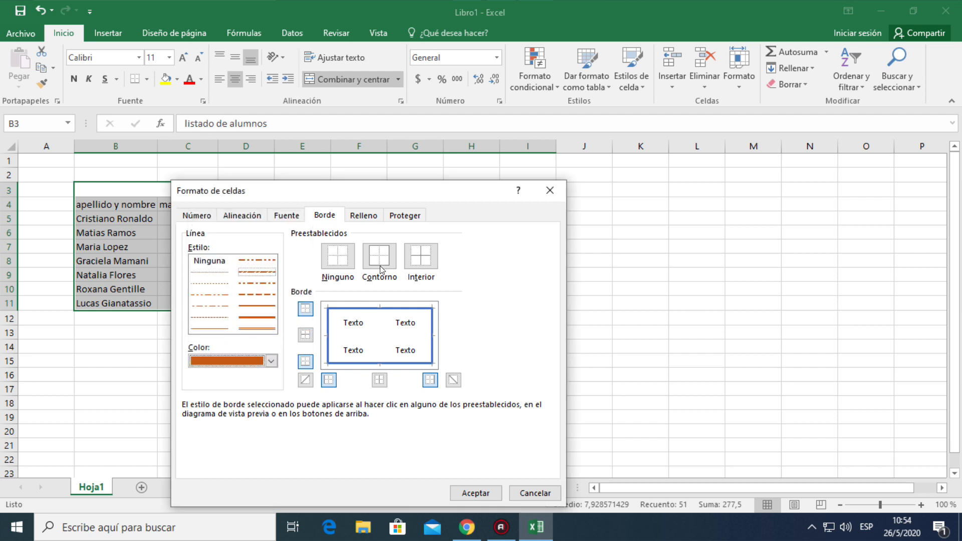
click(425, 260)
click(461, 494)
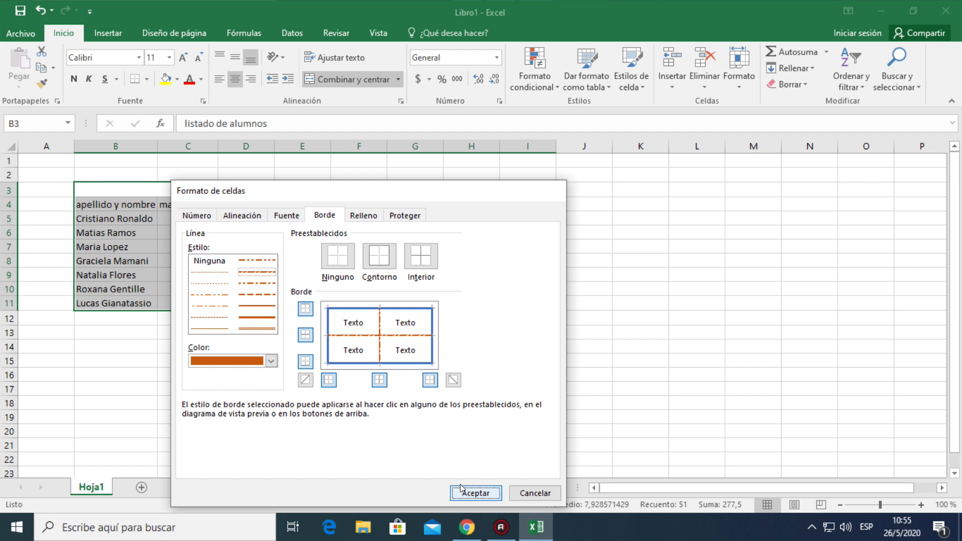
drag(427, 414, 427, 413)
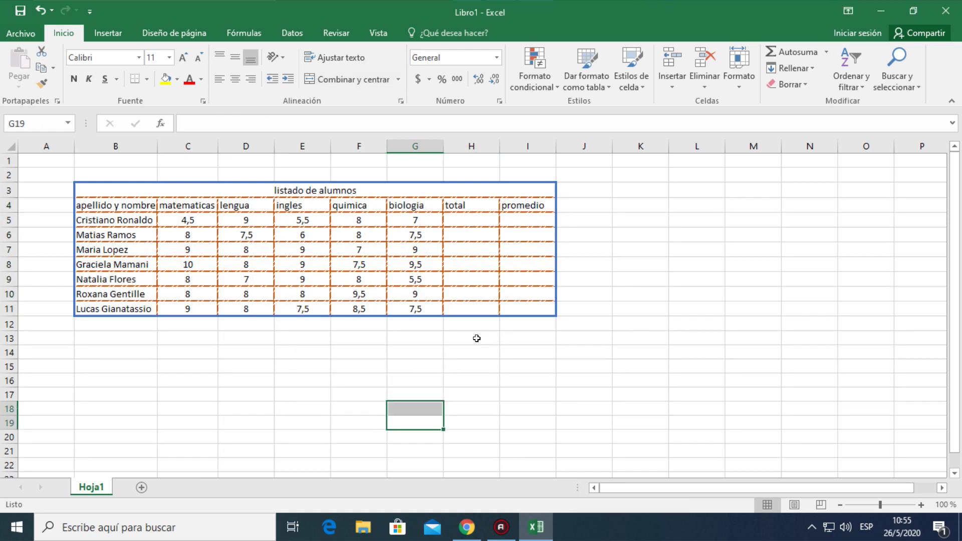
Set the listado de alumnos title to Arial Black at size 16.
click(301, 193)
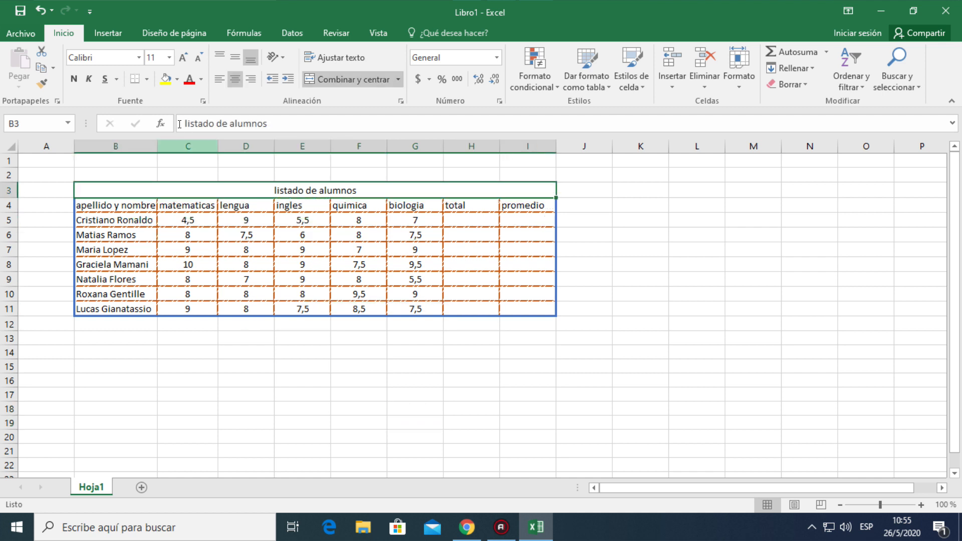
click(171, 58)
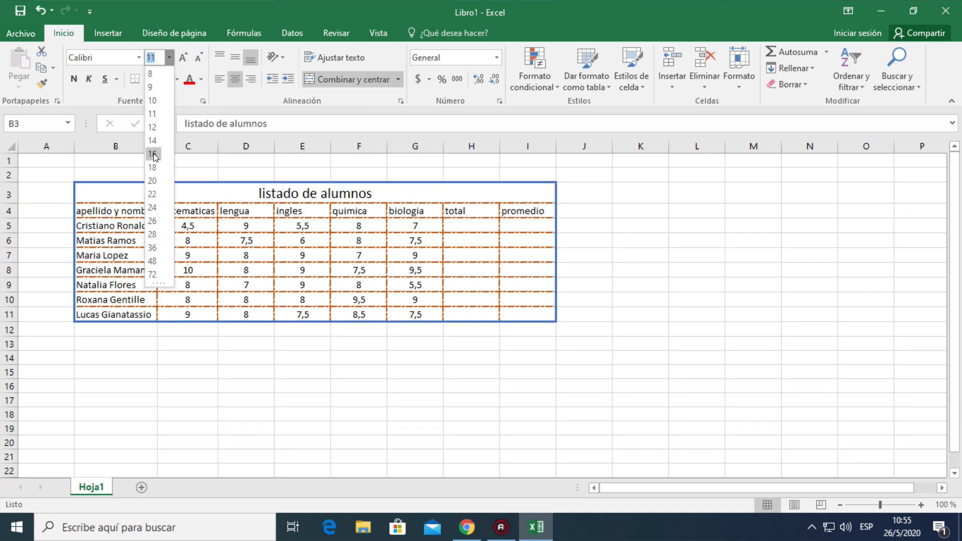
click(153, 154)
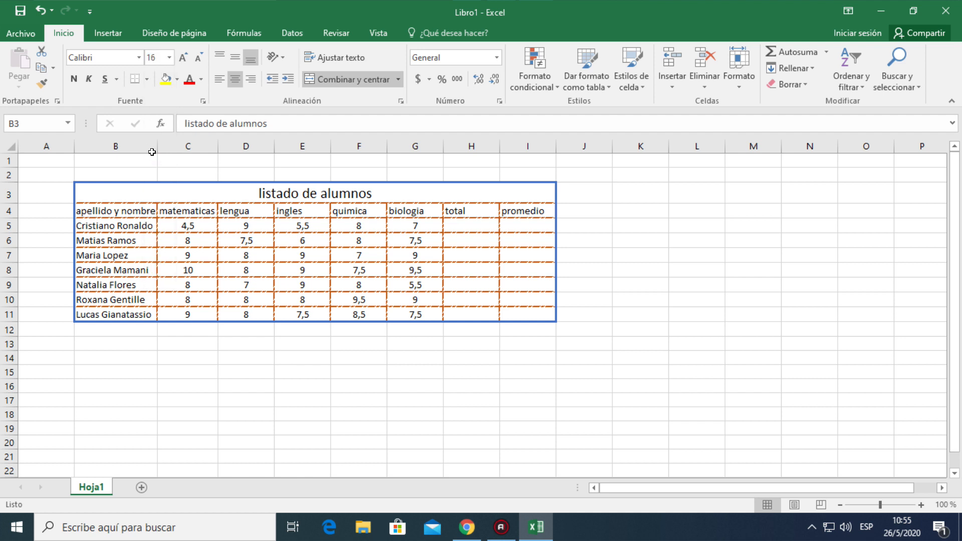
click(134, 57)
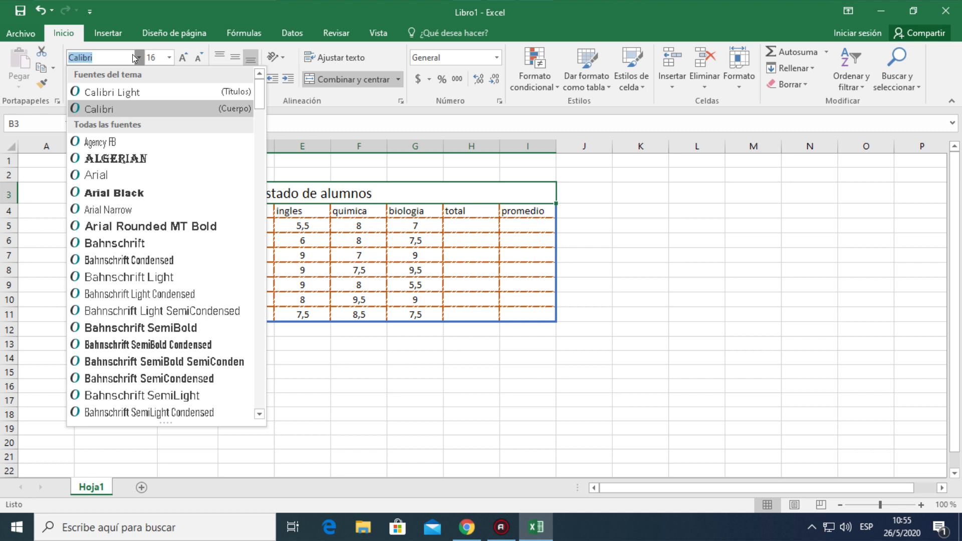
click(128, 193)
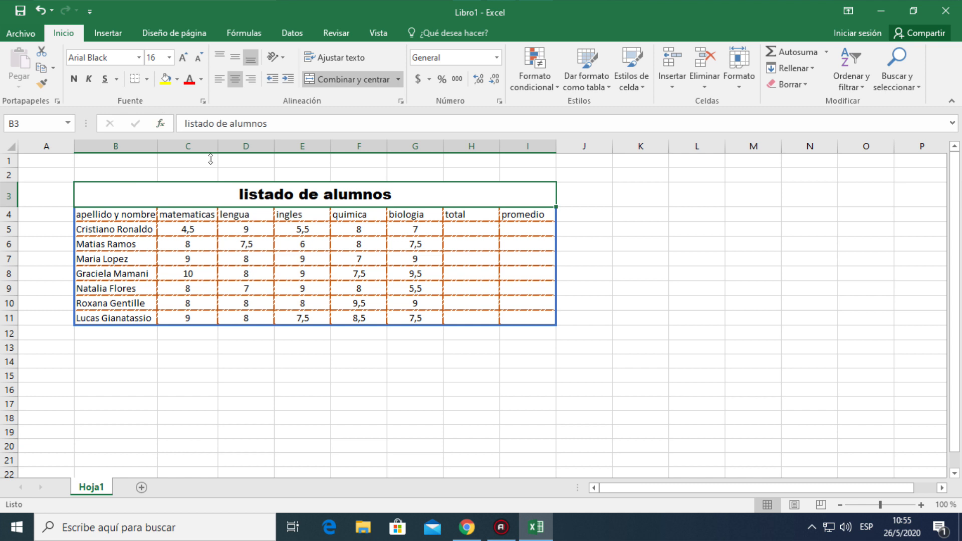
Fill the title cell B3 yellow and select the student names B5:B11.
click(166, 79)
click(177, 230)
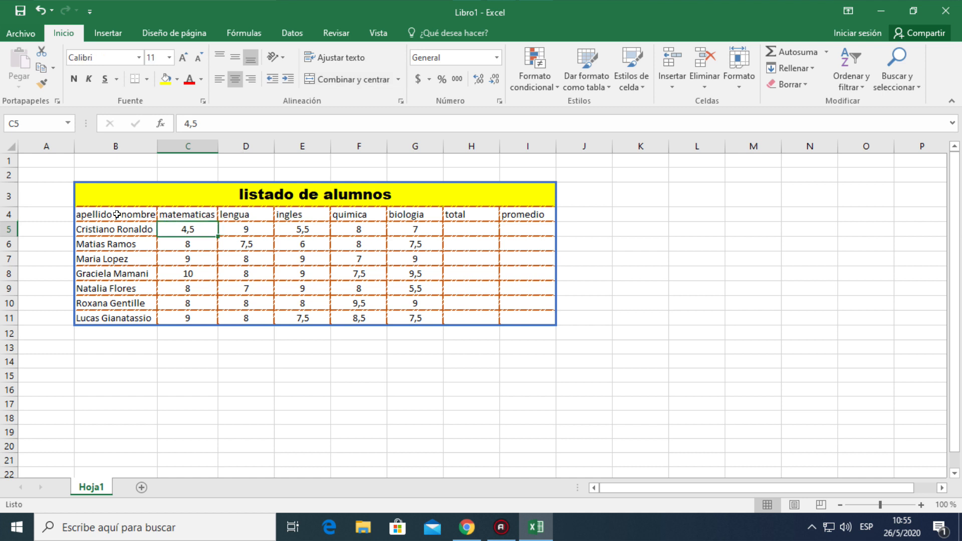
drag(117, 214, 118, 315)
click(121, 239)
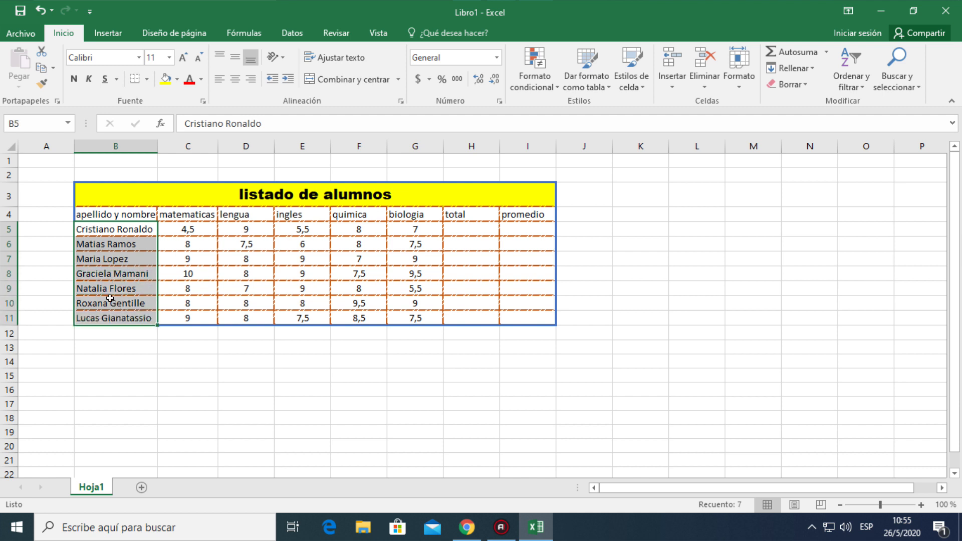
Give the student name cells B5:B11 a light peach fill.
right_click(104, 263)
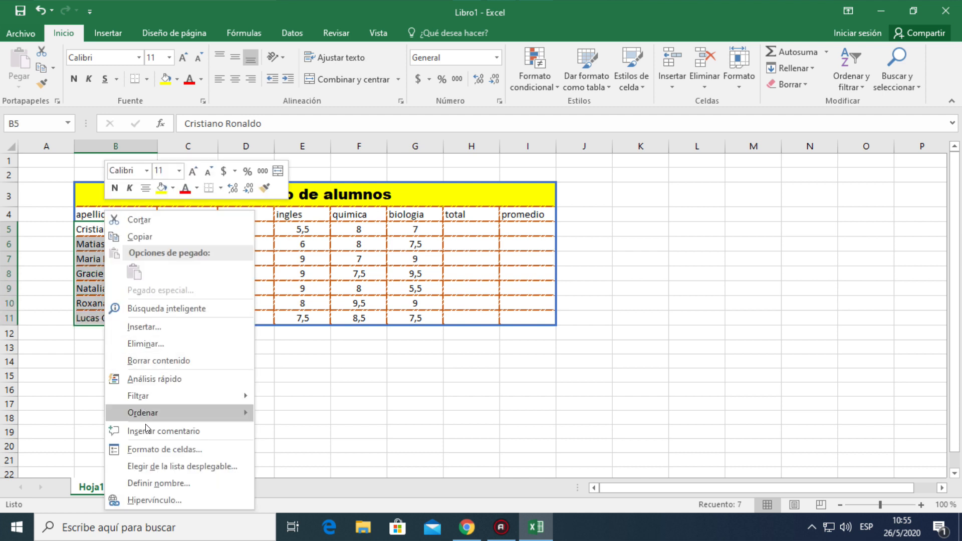
click(153, 447)
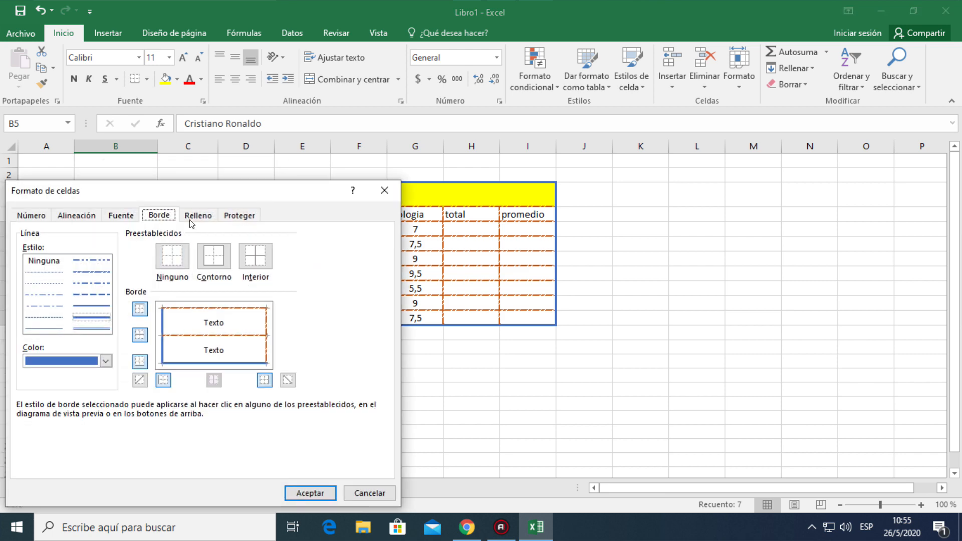
click(196, 217)
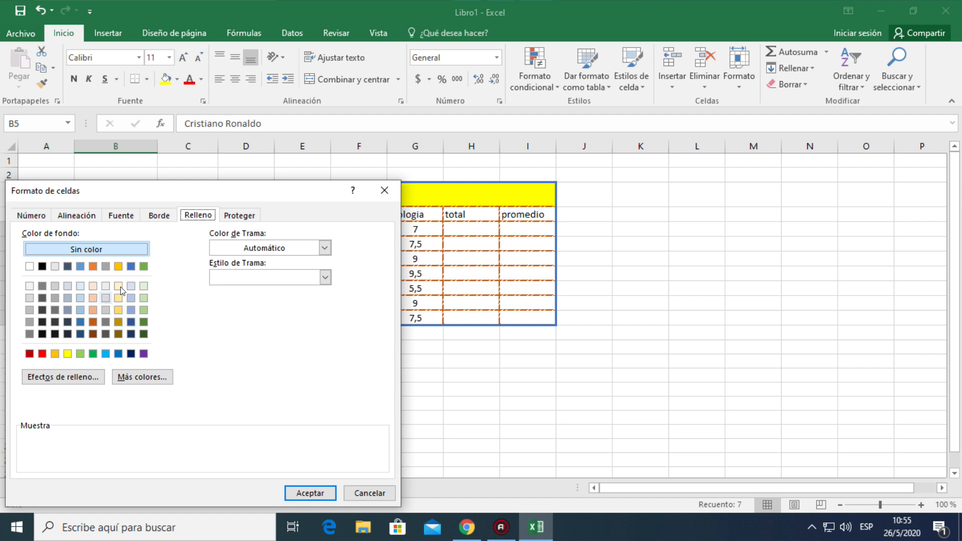
click(90, 297)
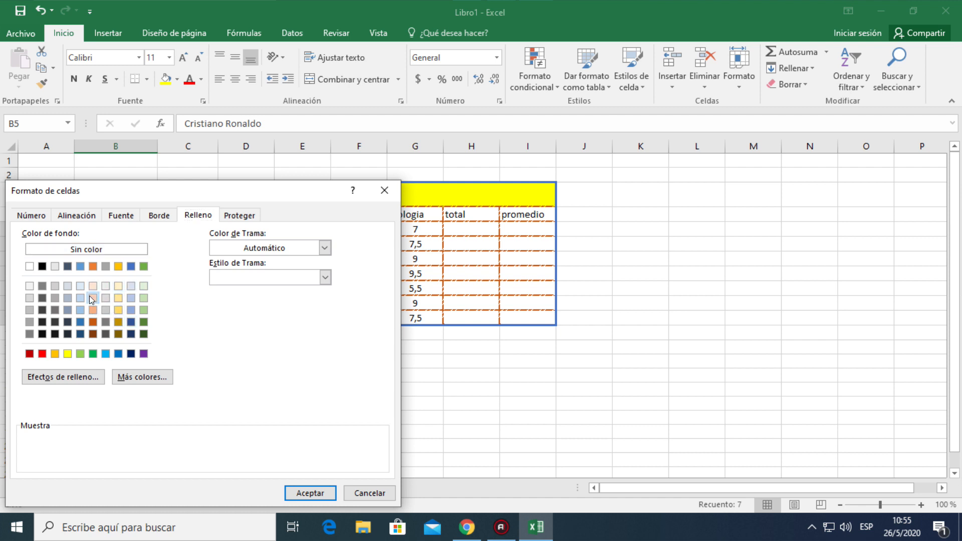
click(298, 493)
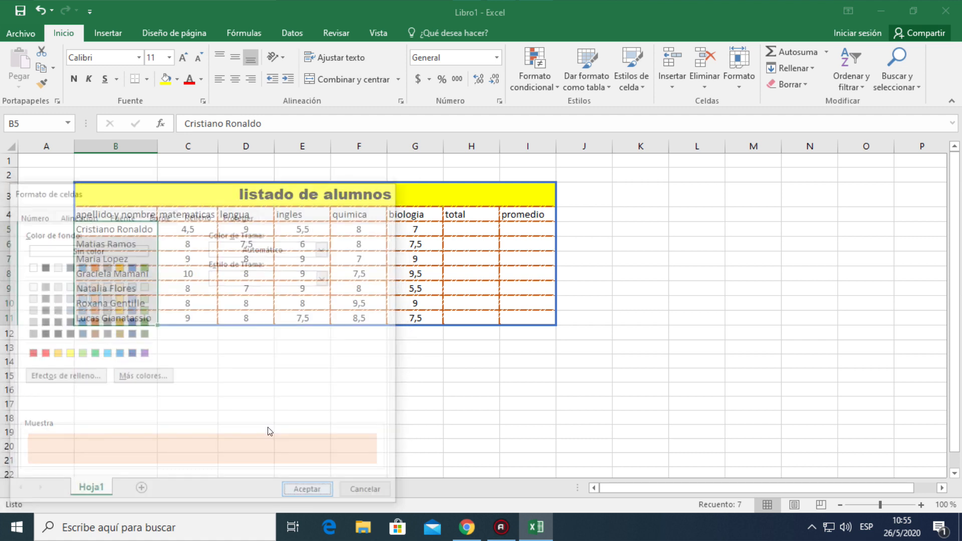
click(249, 402)
drag(126, 215, 507, 215)
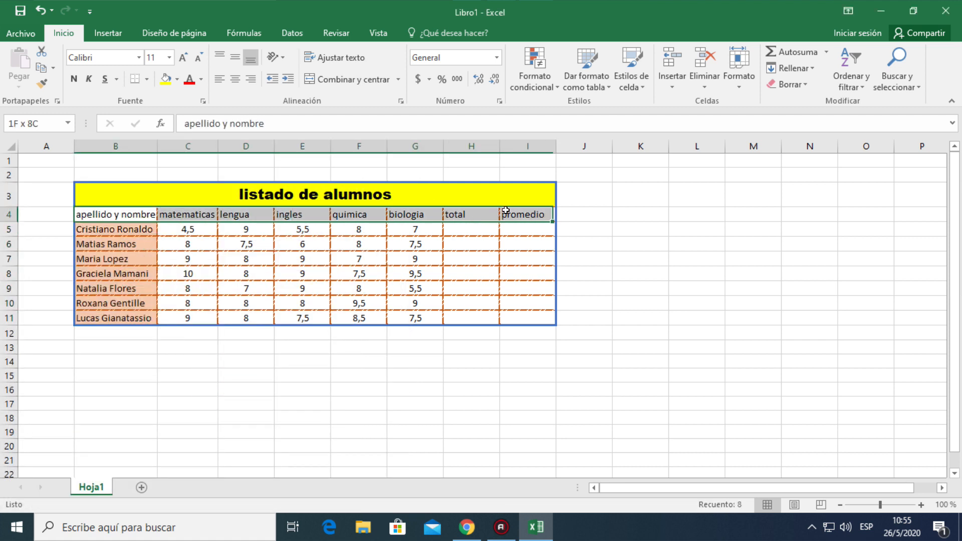
Fill the header row B4:I4 purple via Formato de celdas > Relleno.
right_click(462, 212)
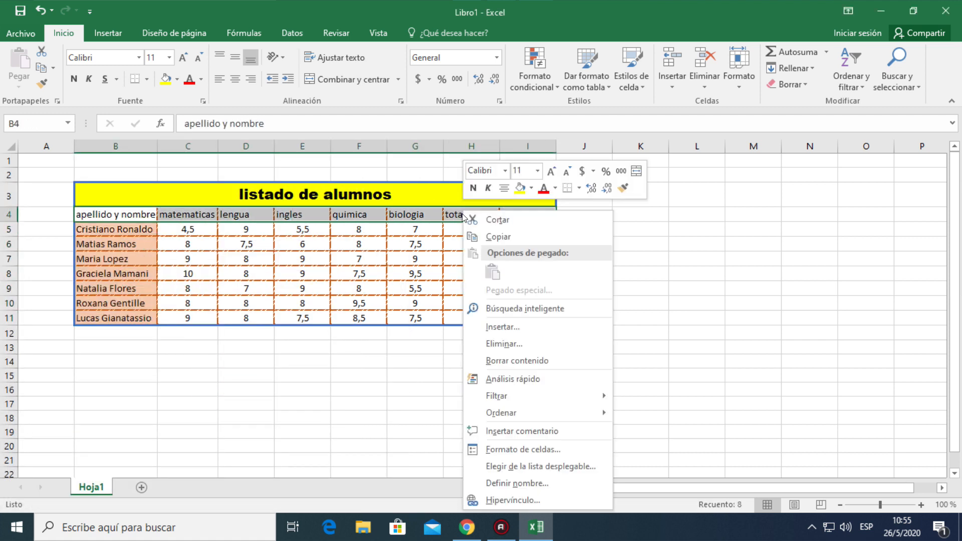
click(505, 452)
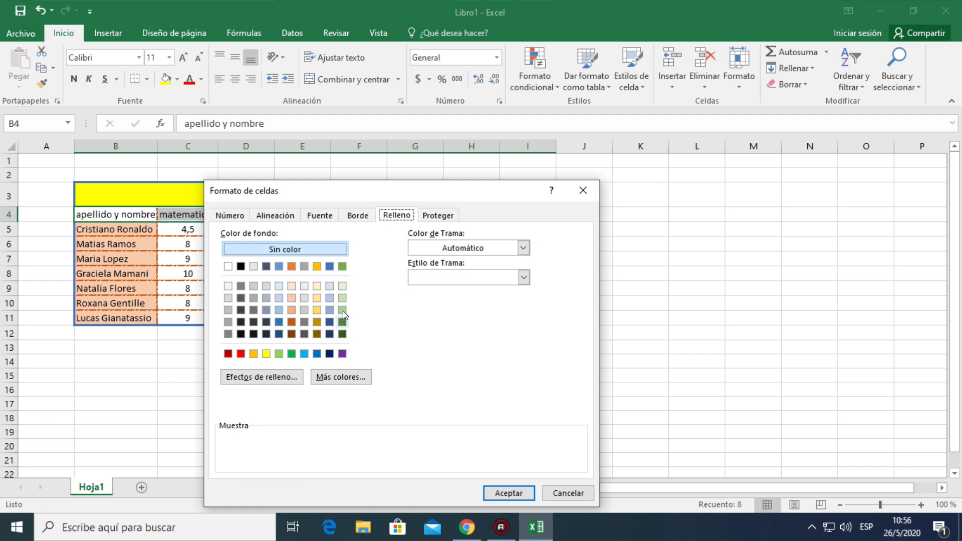
click(292, 334)
click(293, 334)
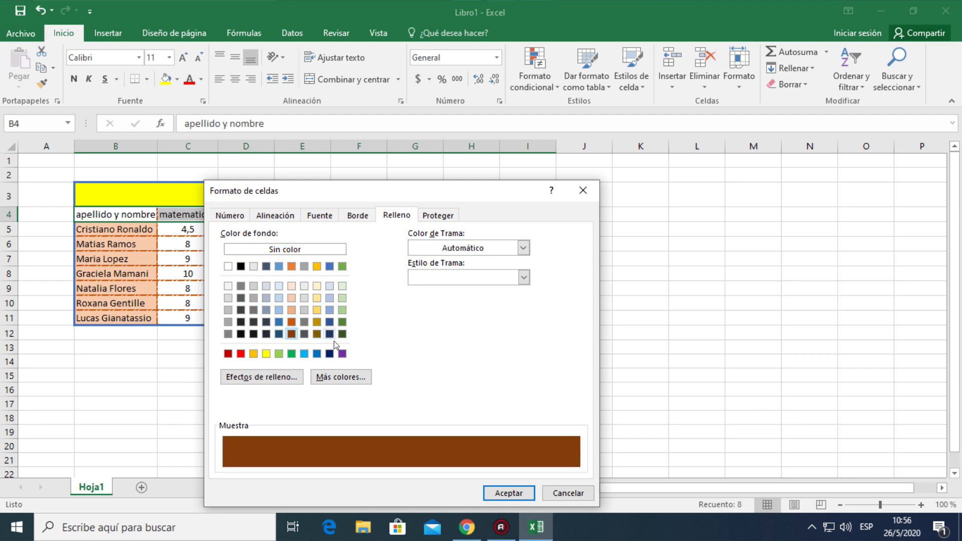
click(343, 354)
click(490, 496)
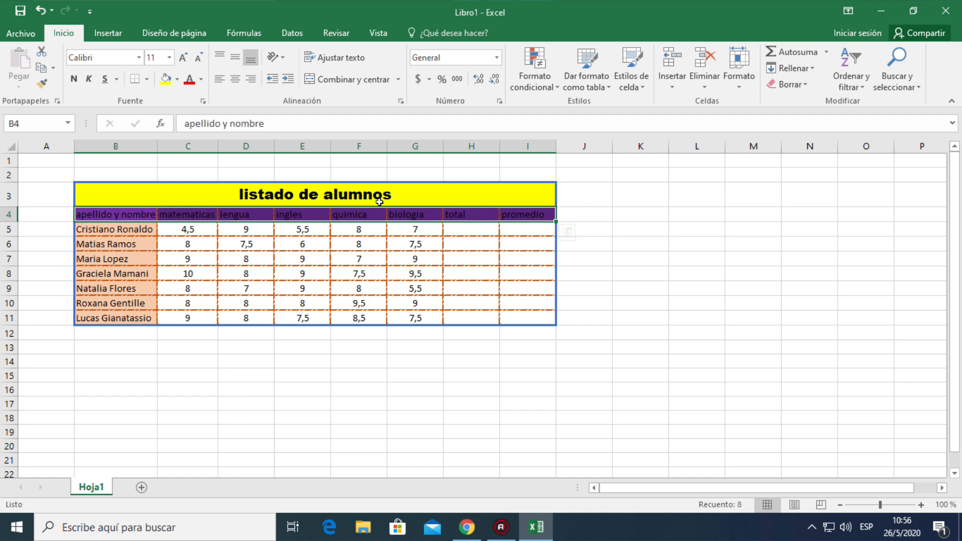
Make the header row text white, bold and centred.
click(200, 82)
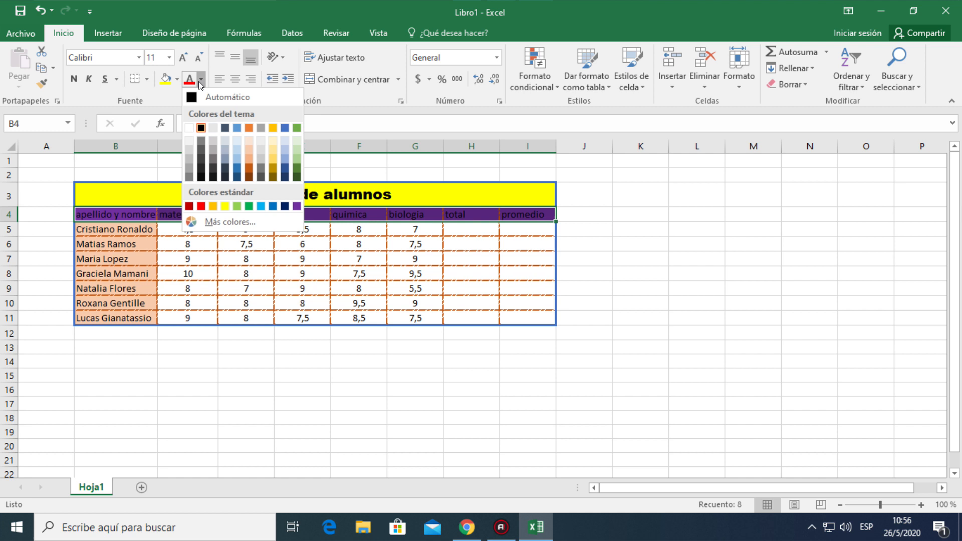
click(189, 128)
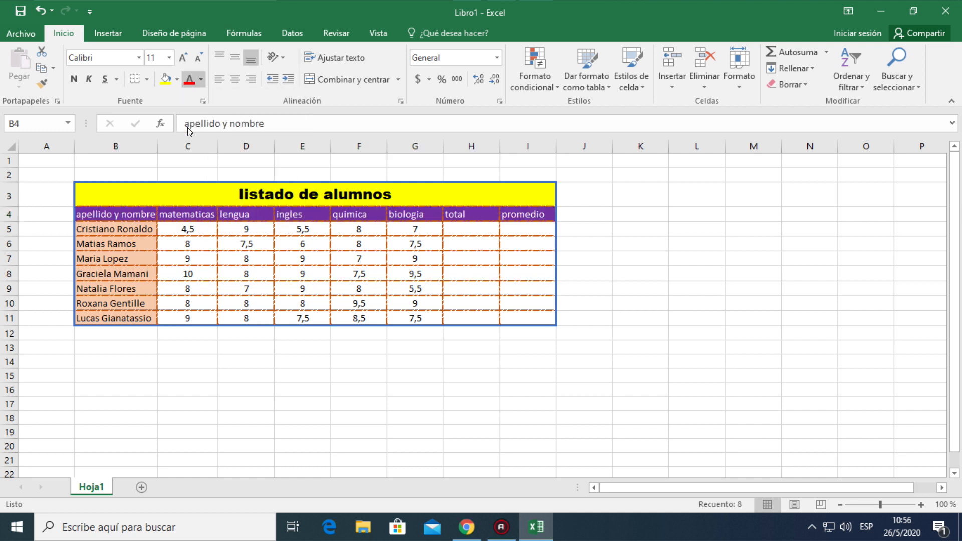
click(73, 80)
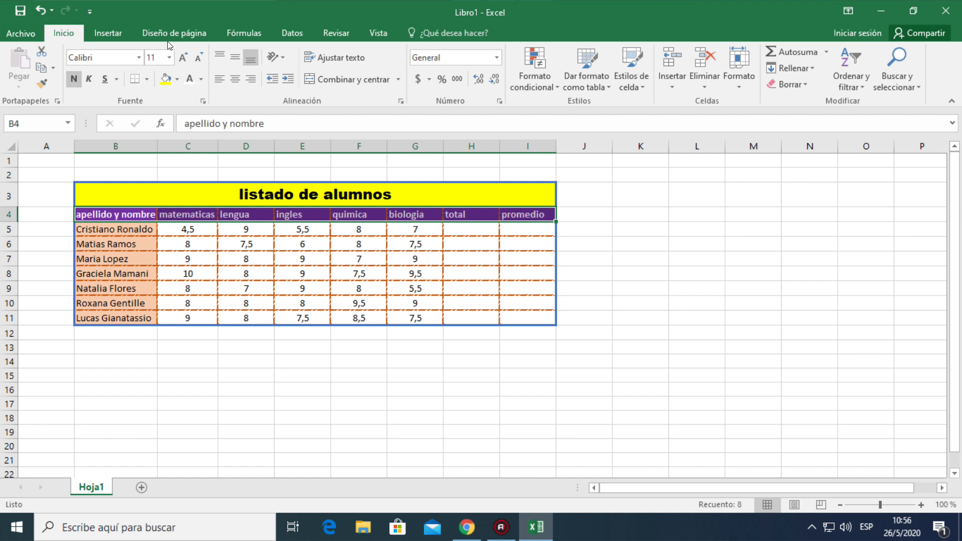
click(233, 80)
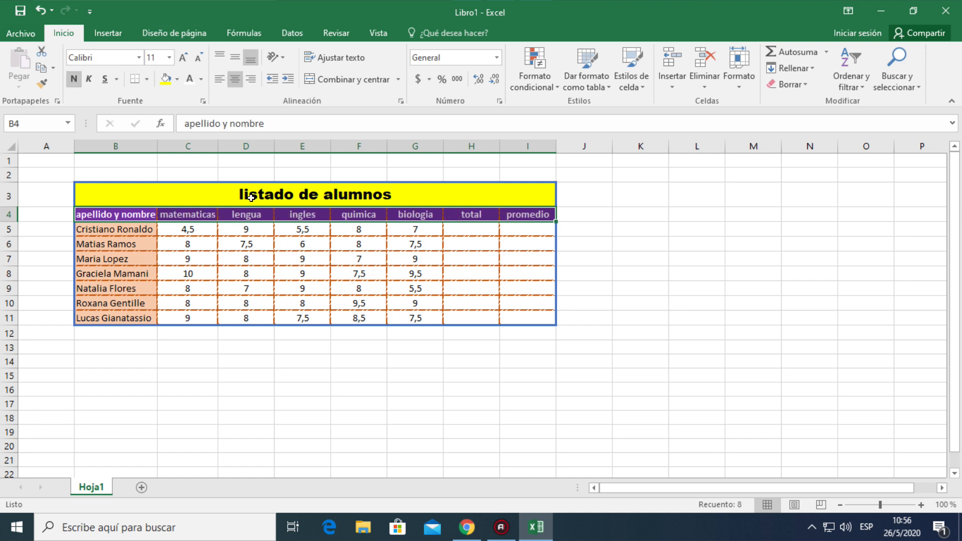
click(304, 375)
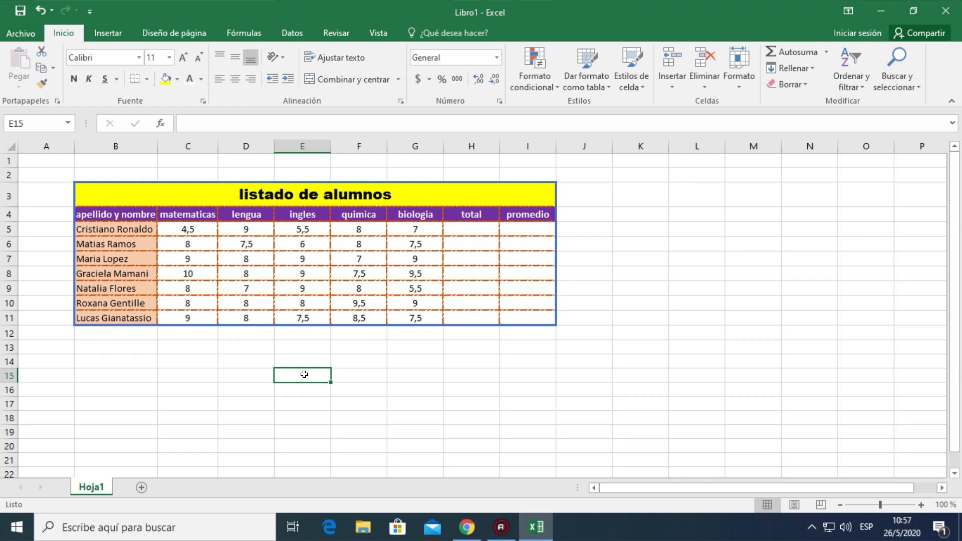
drag(410, 233, 416, 315)
drag(416, 315, 416, 315)
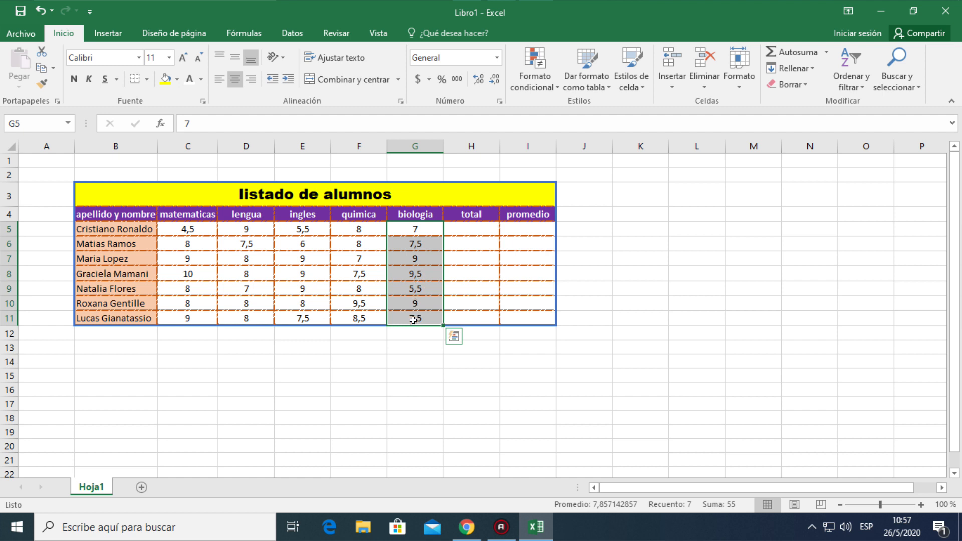
click(410, 338)
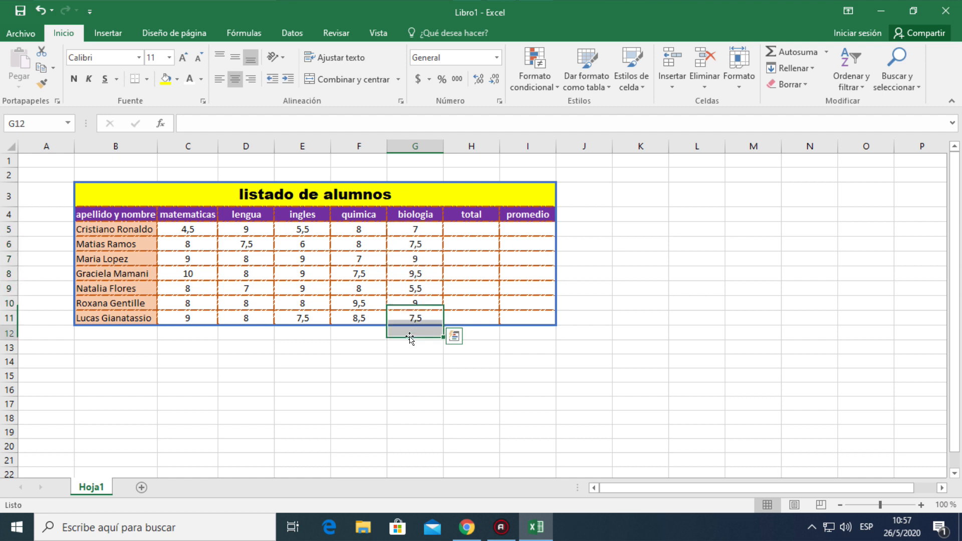
drag(417, 231, 417, 310)
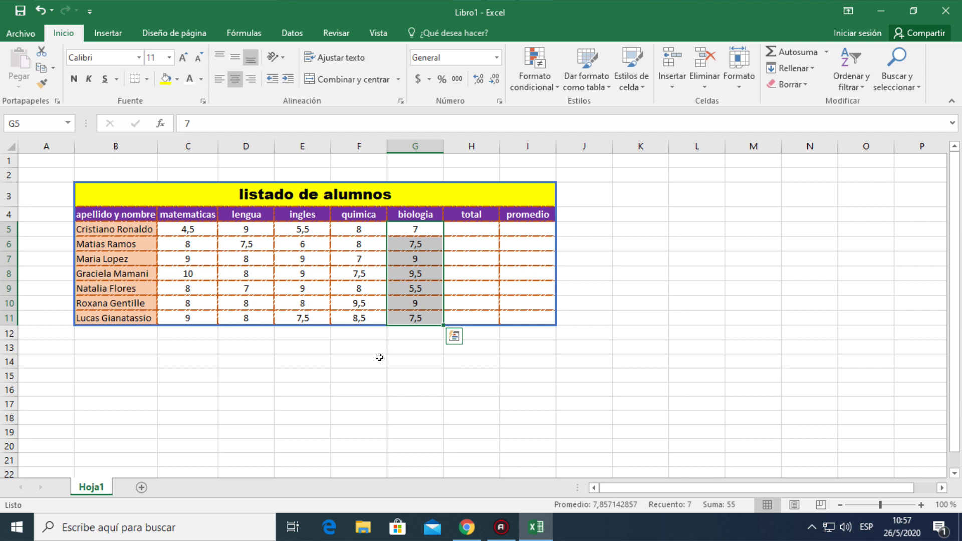
click(395, 350)
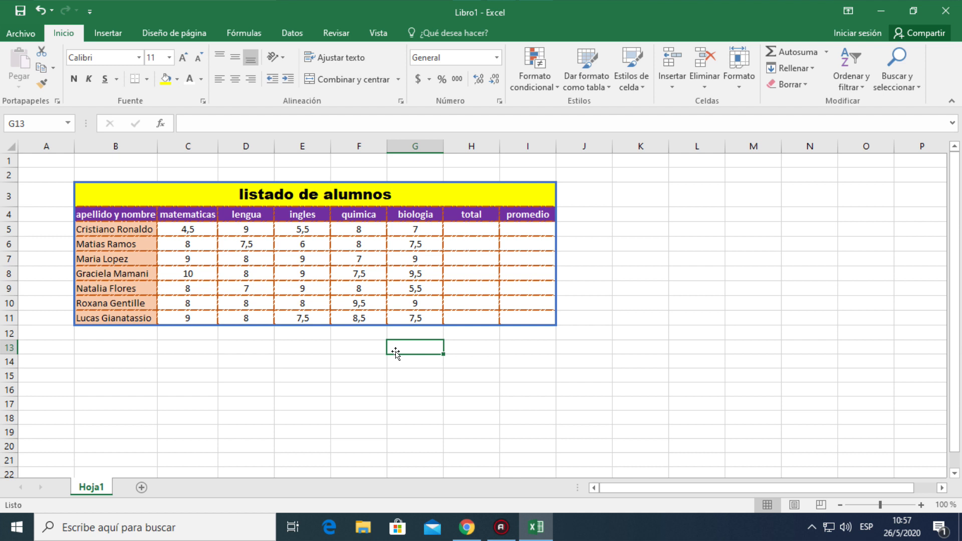
click(416, 304)
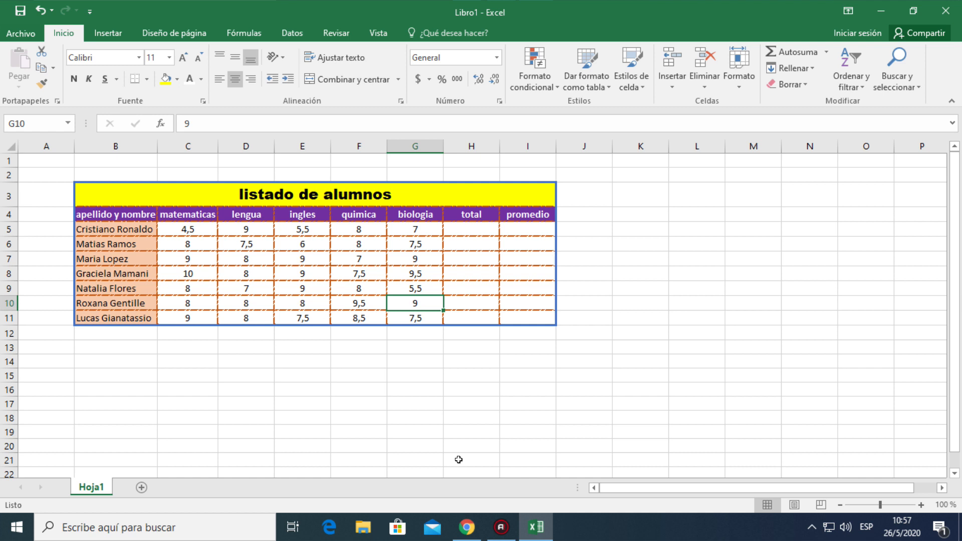
click(479, 224)
click(507, 227)
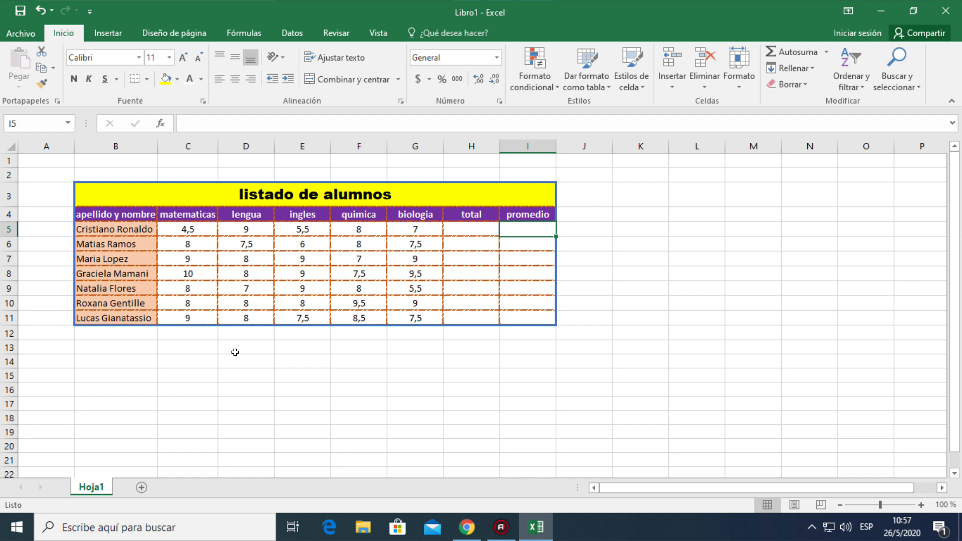
Begin the formula =suma( in cell H5.
click(464, 229)
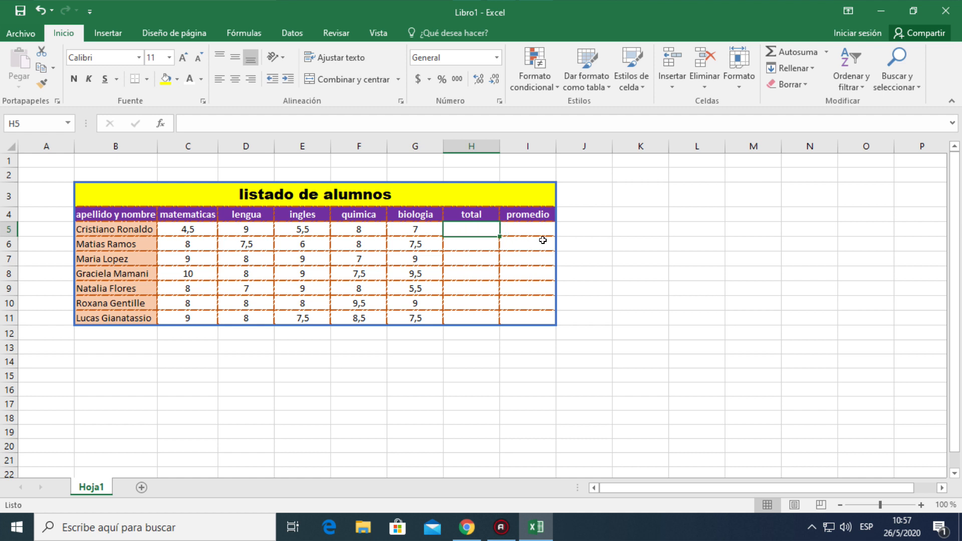
text(=)
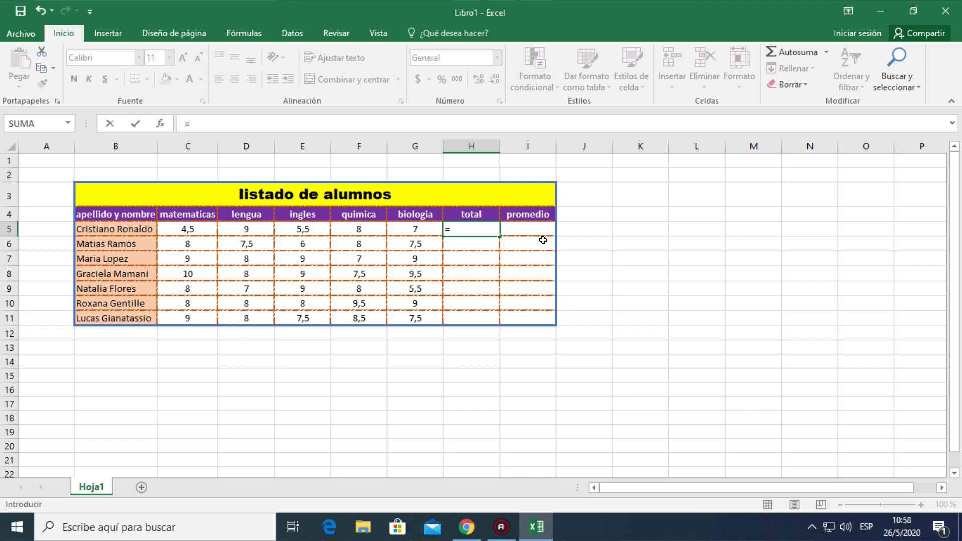
text(suma)
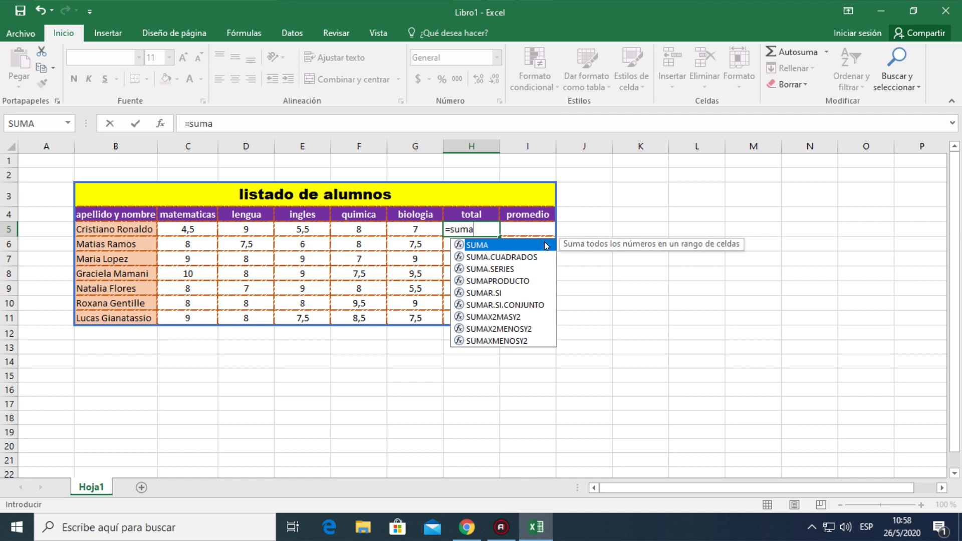
text(()
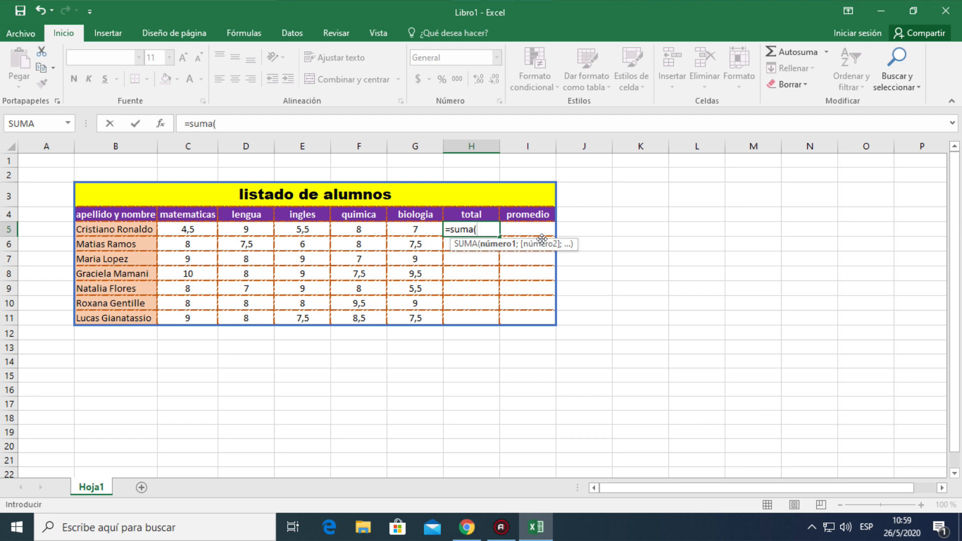
Complete H5 as =suma(C5:G5), giving the first student's total of 34.
click(193, 227)
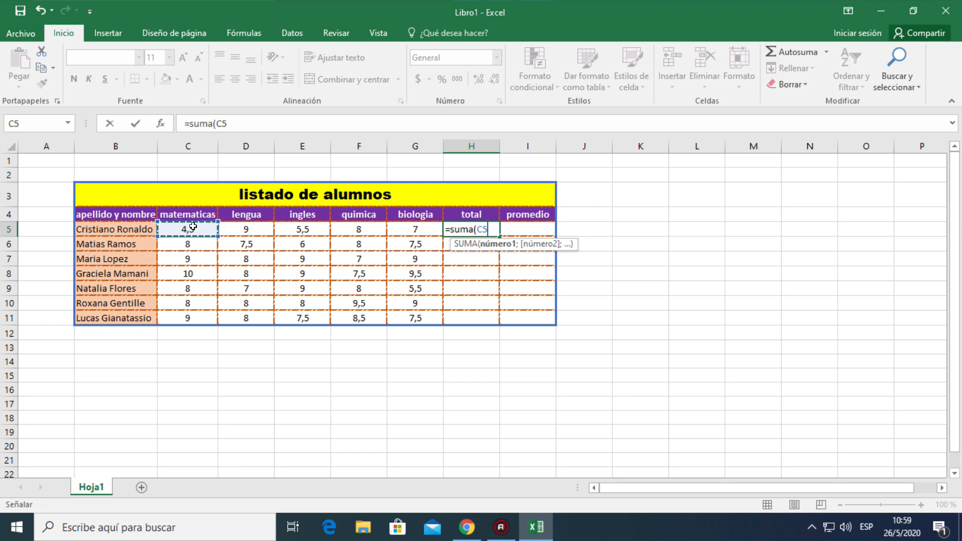
key(F8)
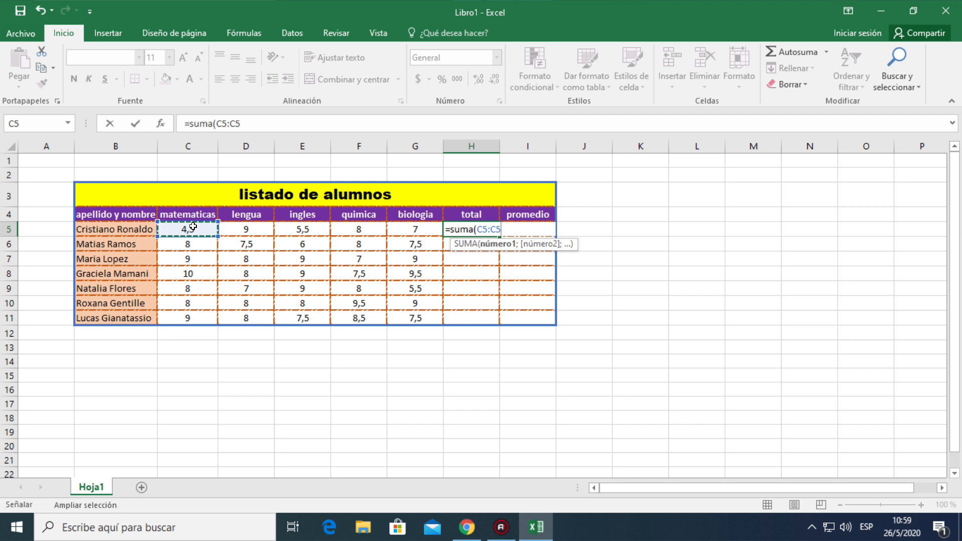
key(BackSpace)
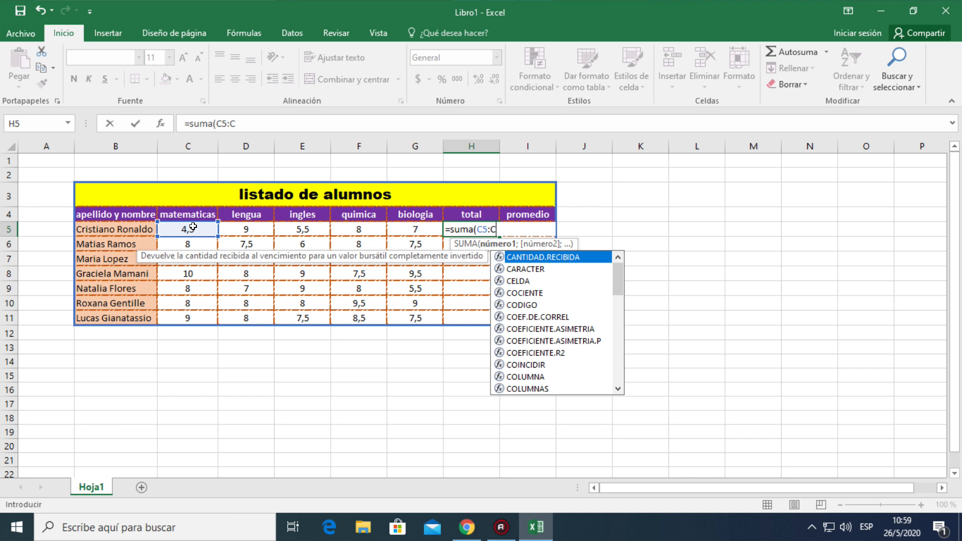
key(BackSpace)
text(g)
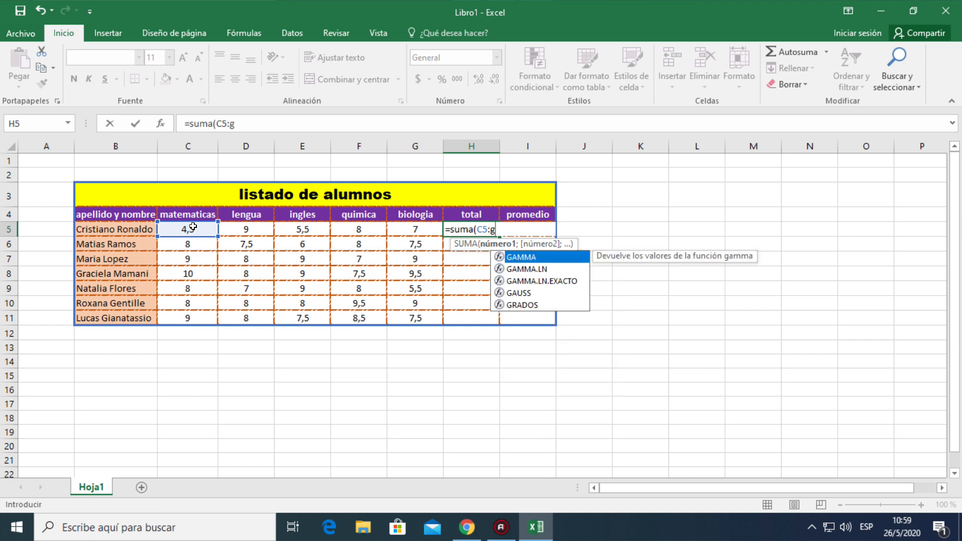
text(5)
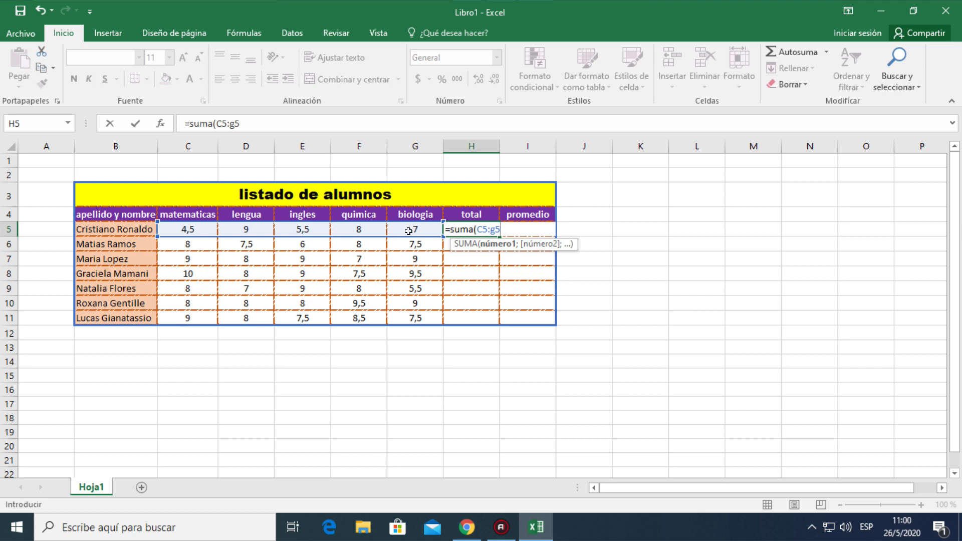
text())
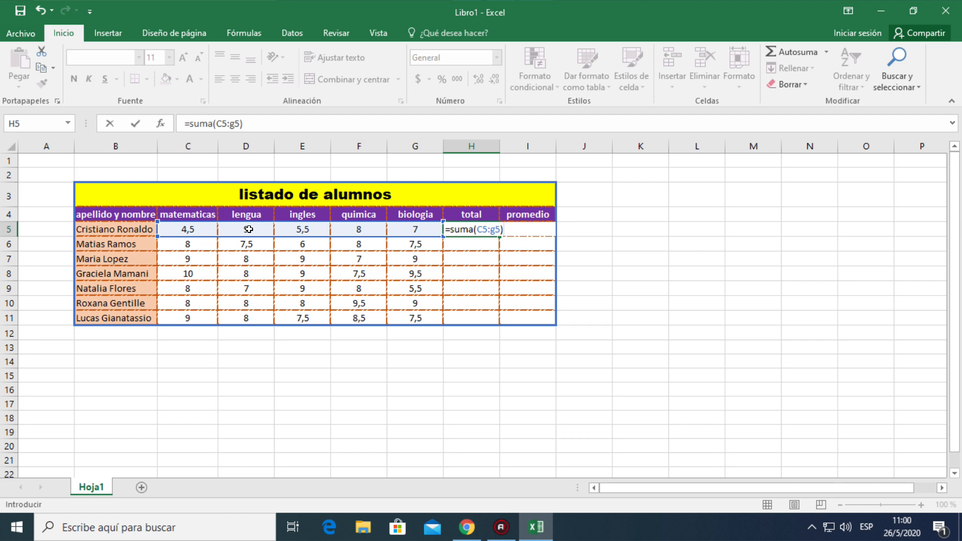
key(Return)
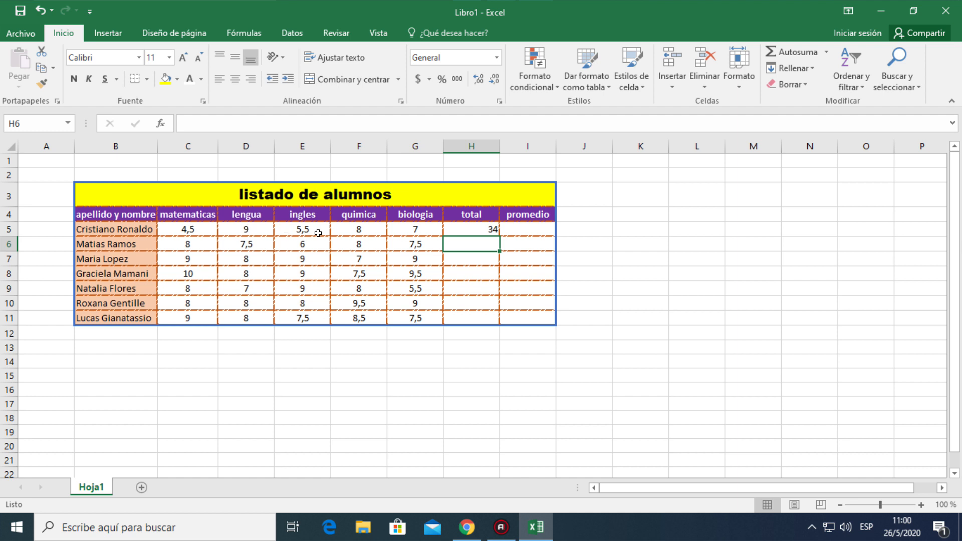
click(454, 224)
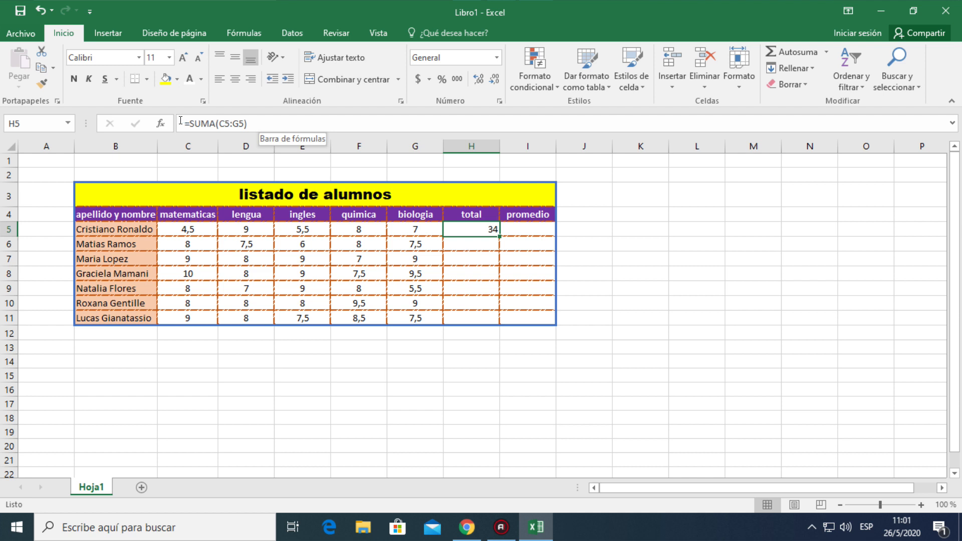
drag(184, 122, 250, 122)
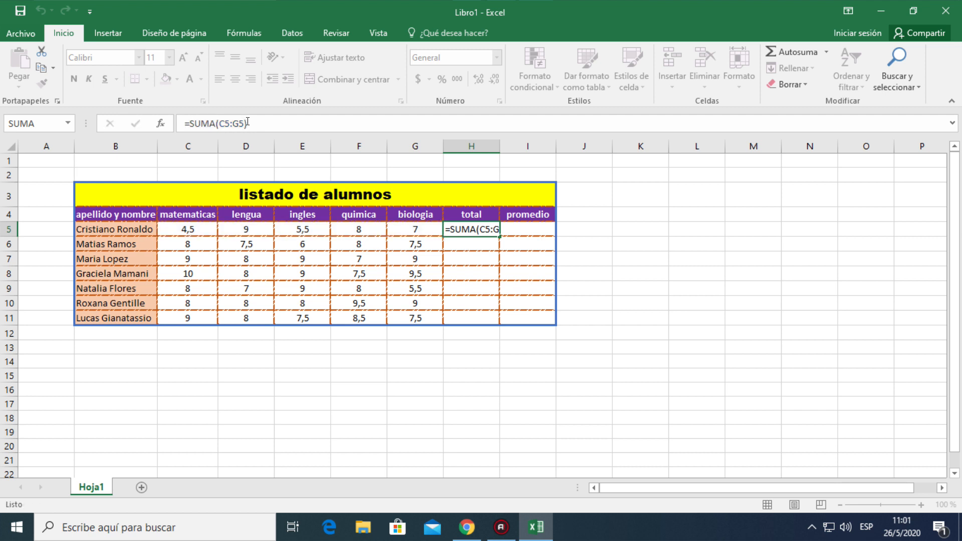
key(Return)
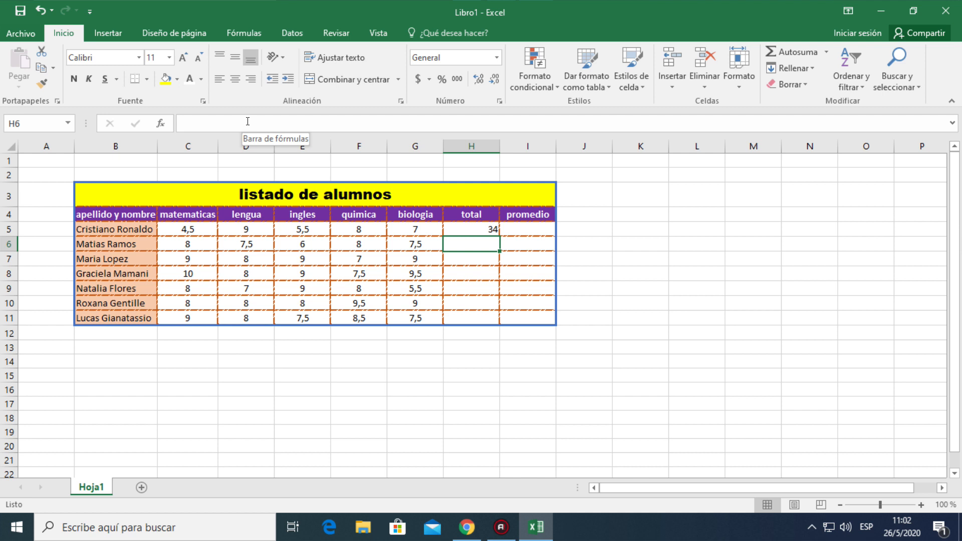
Enter =suma(C6:G6) in H6, giving a total of 37.
text(=)
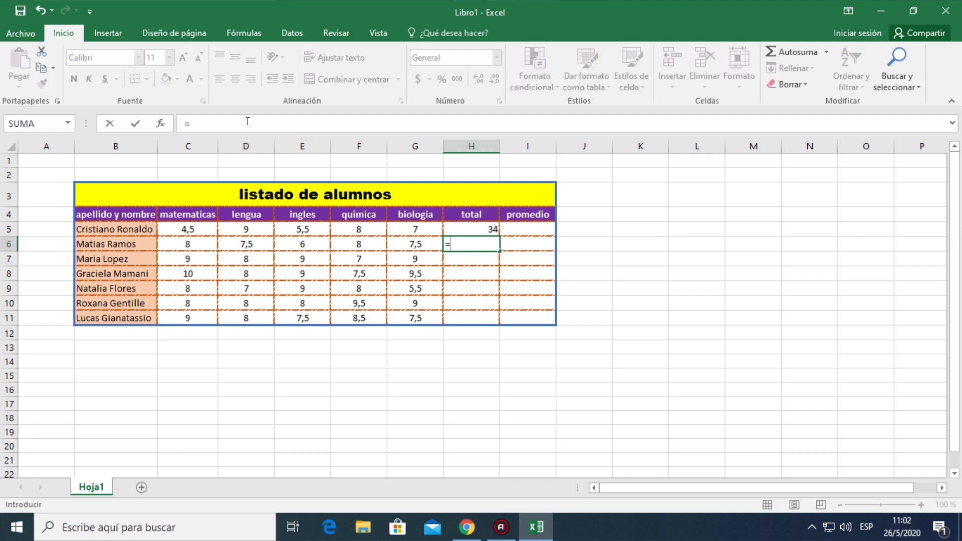
text(suma)
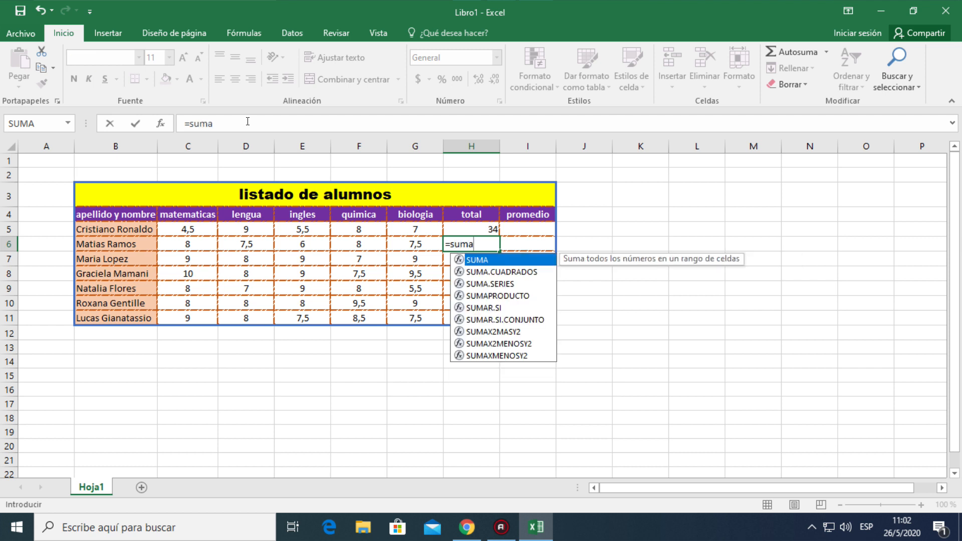
text(()
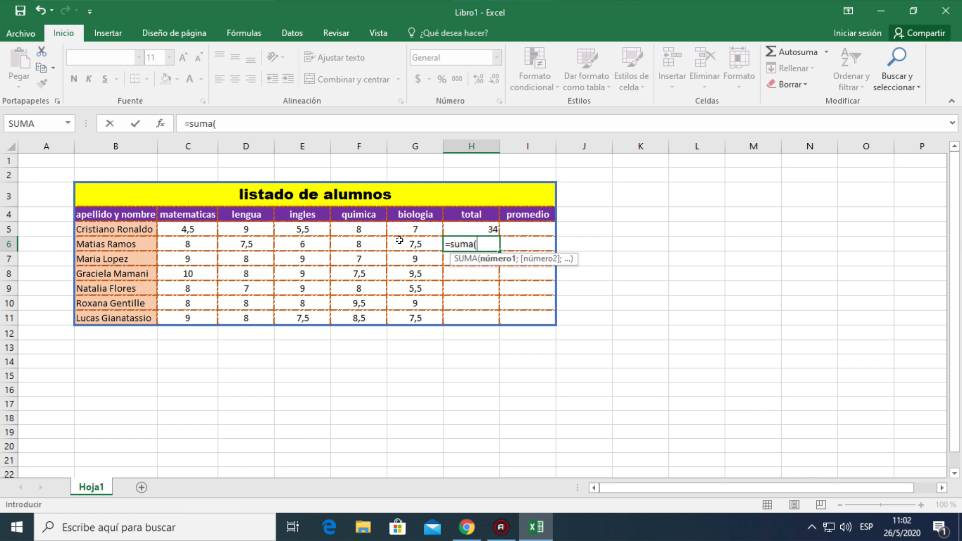
click(181, 241)
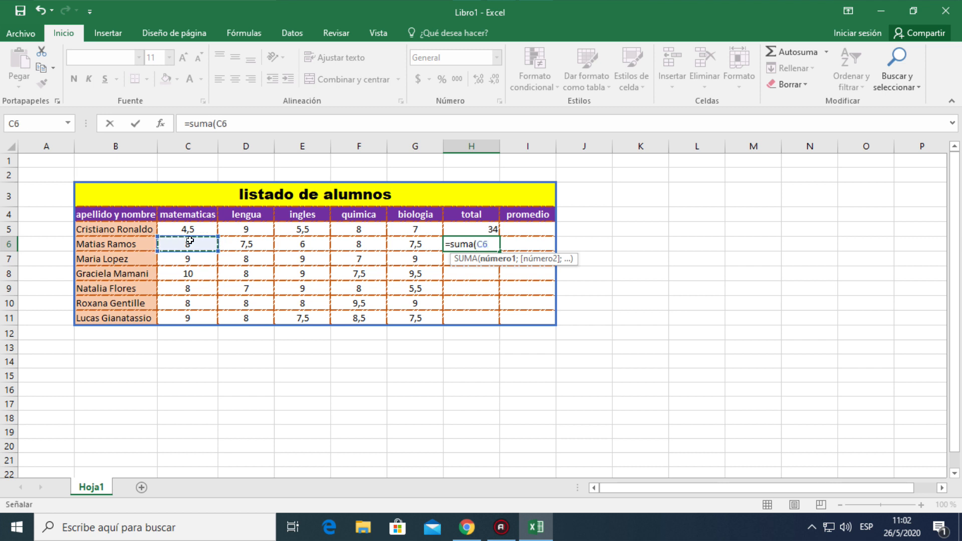
drag(206, 240, 397, 243)
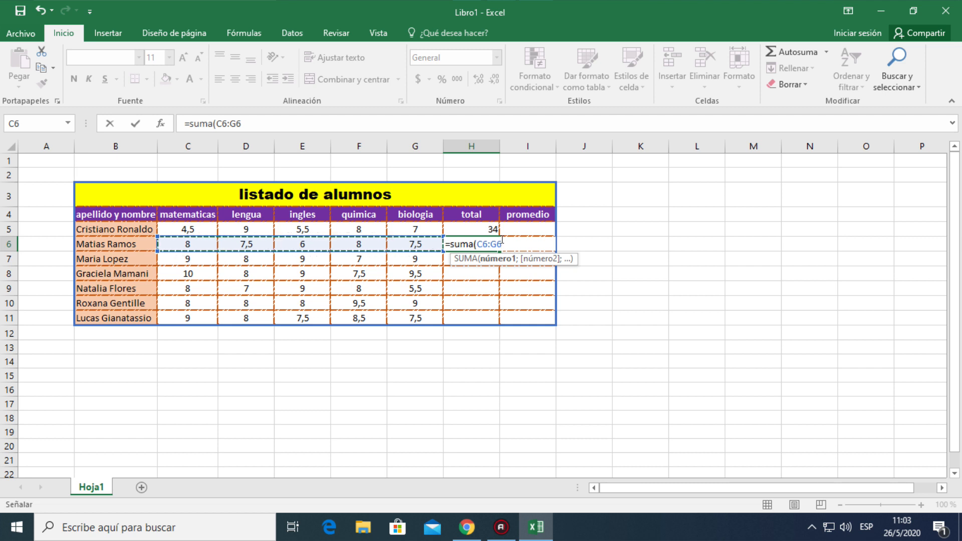
text())
key(Return)
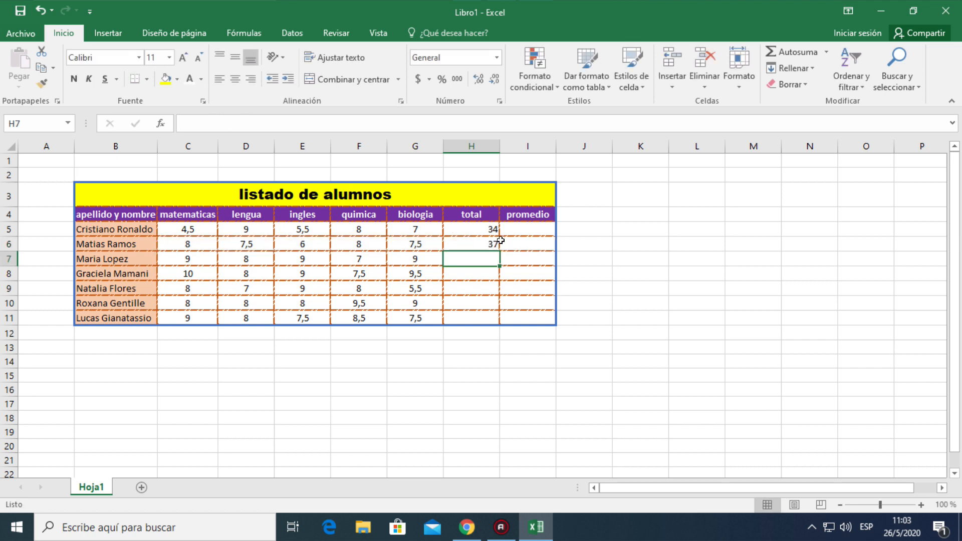
Enter =suma(C7:G7) in H7, giving a total of 42.
text(=)
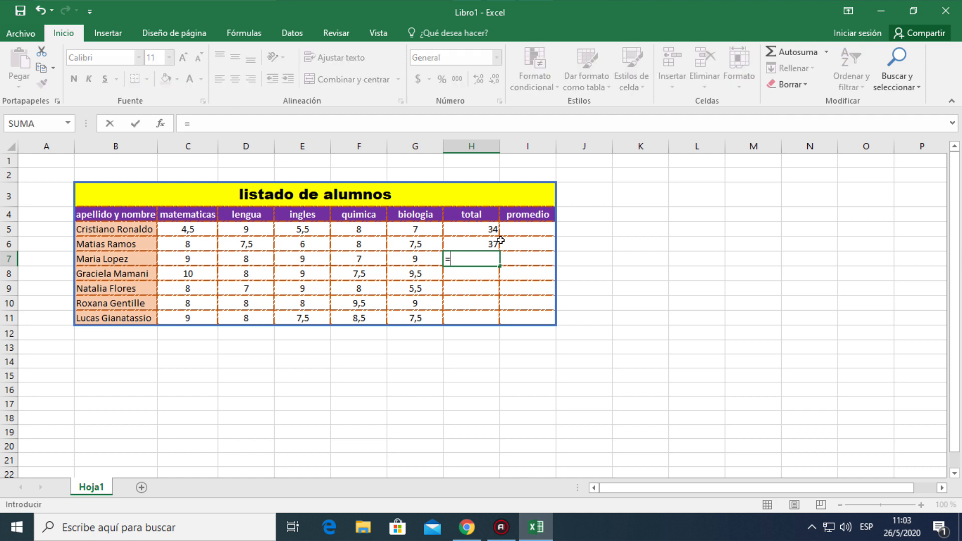
text(suma)
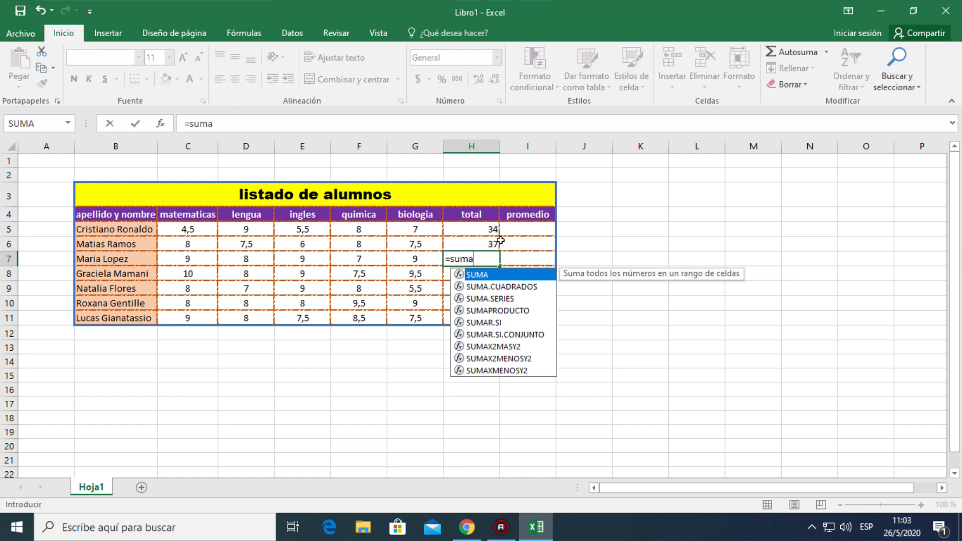
text(()
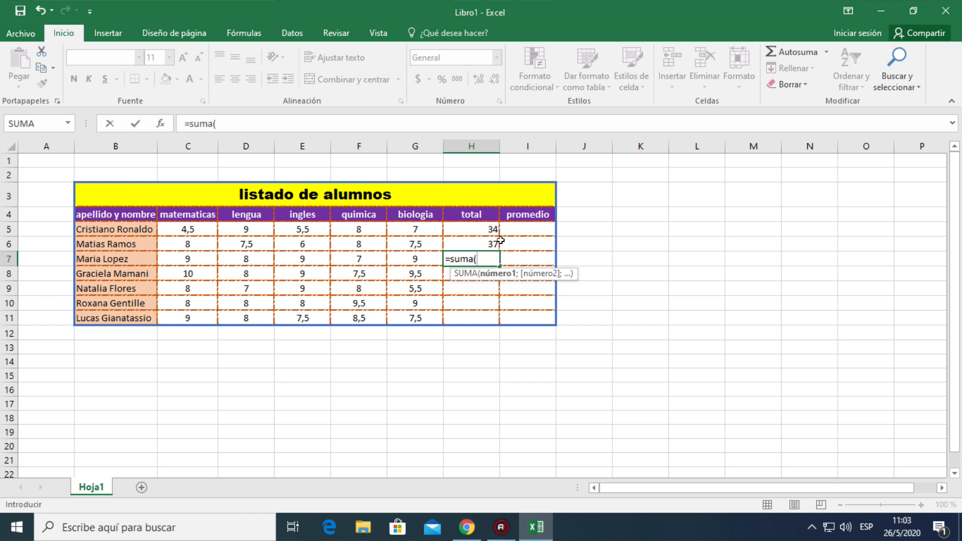
click(196, 257)
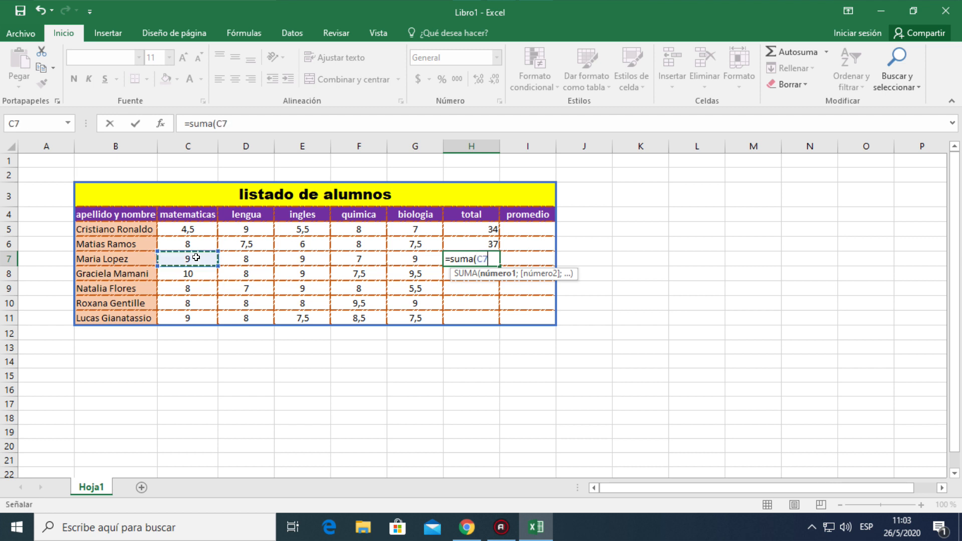
drag(197, 257, 413, 258)
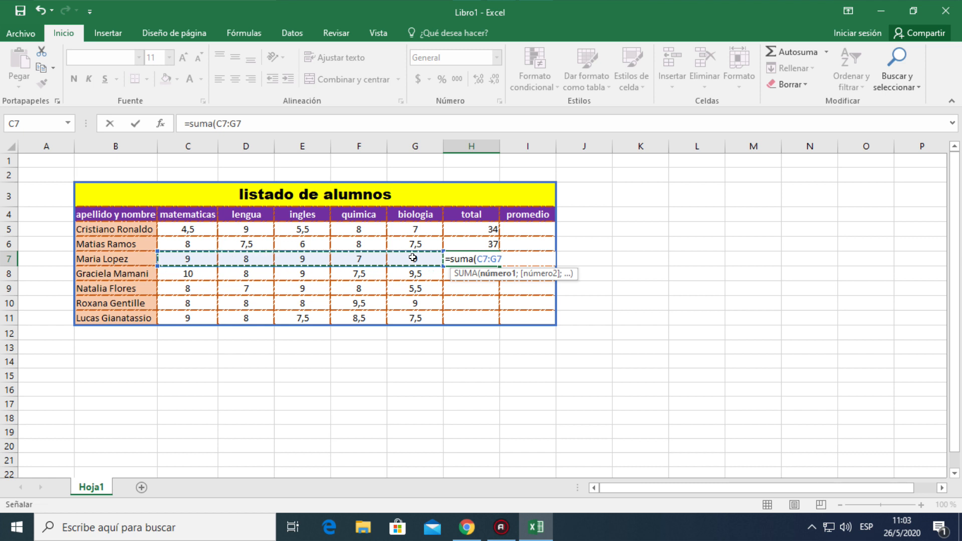
text())
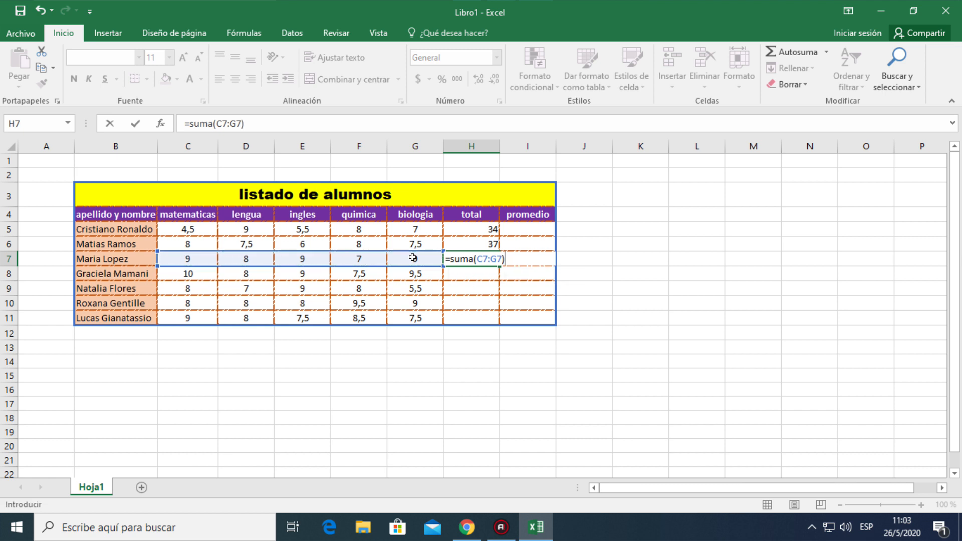
key(Return)
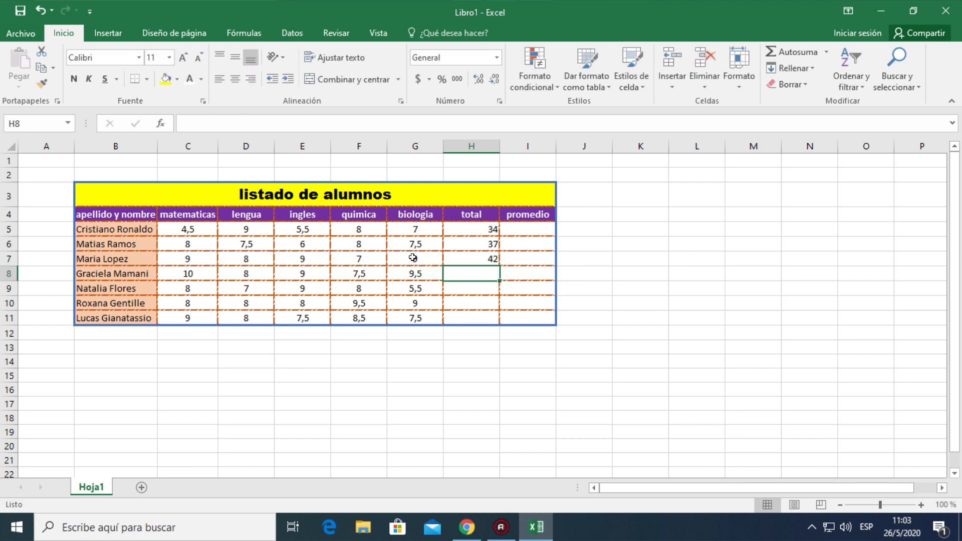
Enter =suma(C8:G8) in H8, giving a total of 44.
text(=suma)
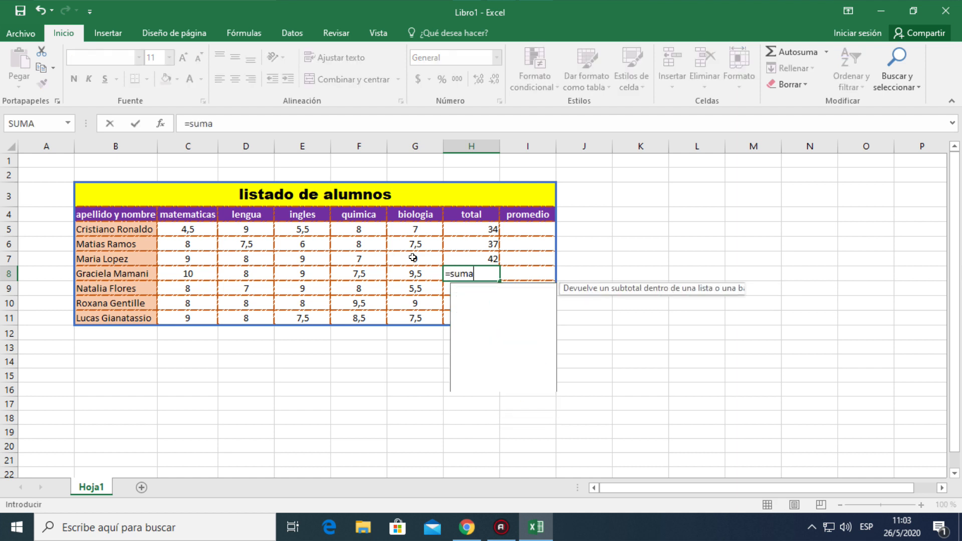
text(()
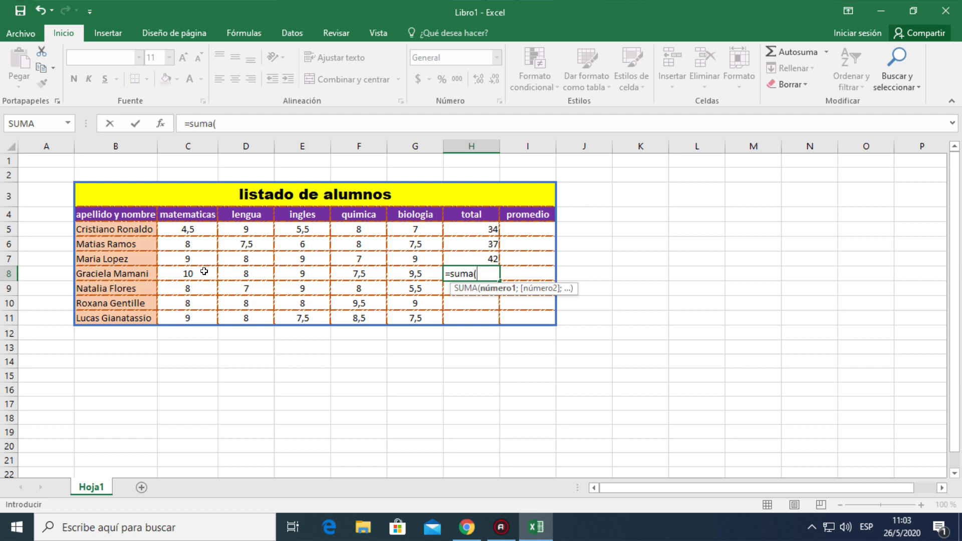
drag(204, 271, 418, 267)
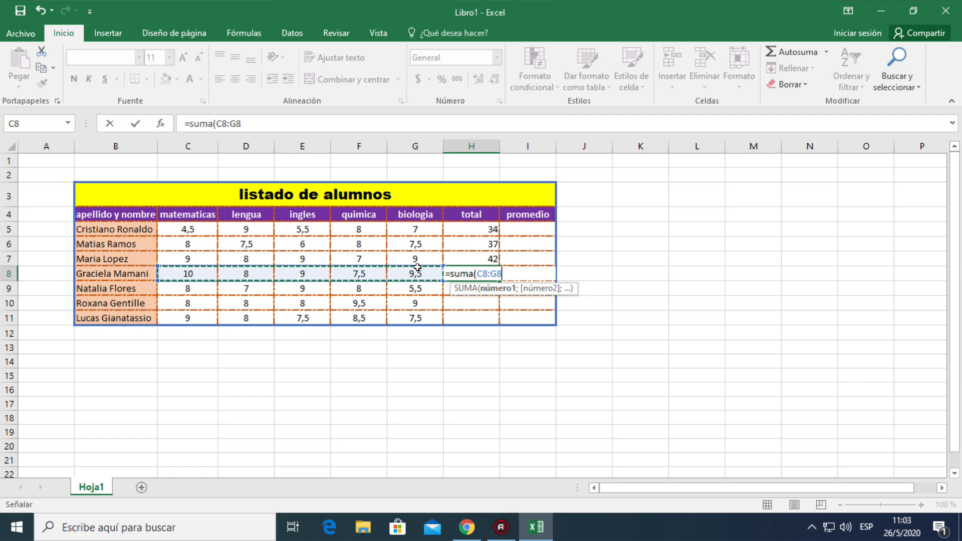
text())
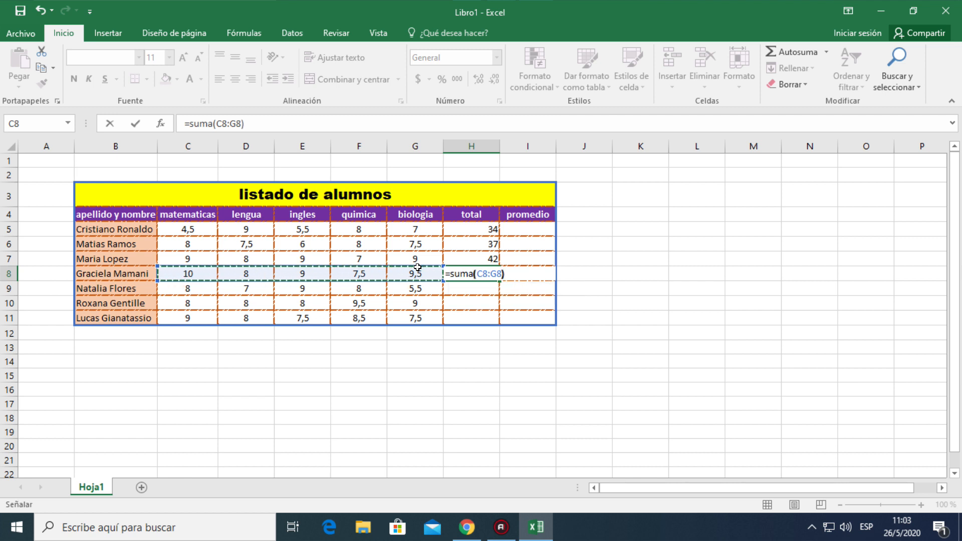
key(Return)
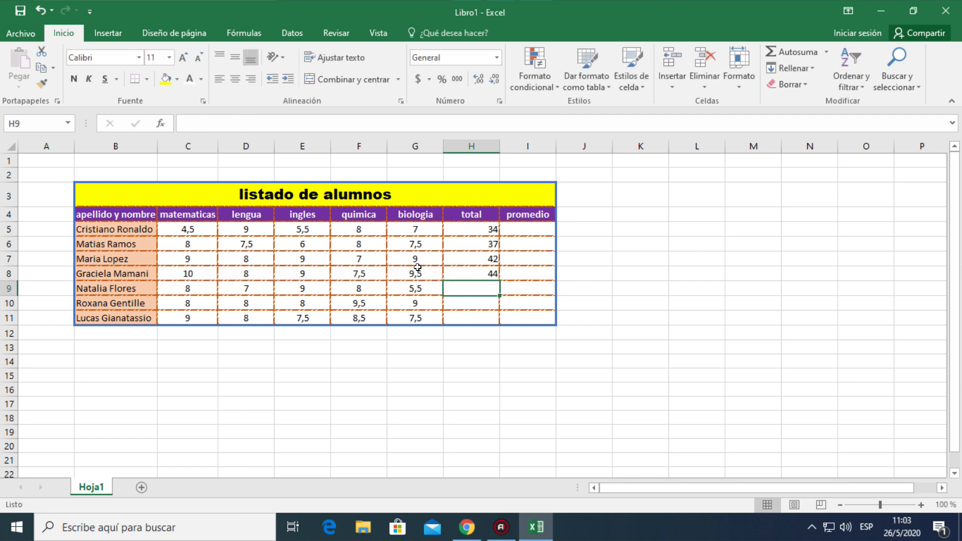
Enter =SUMA(C9:G9) in H9 to total row 9's grades, giving 37,5.
text(=)
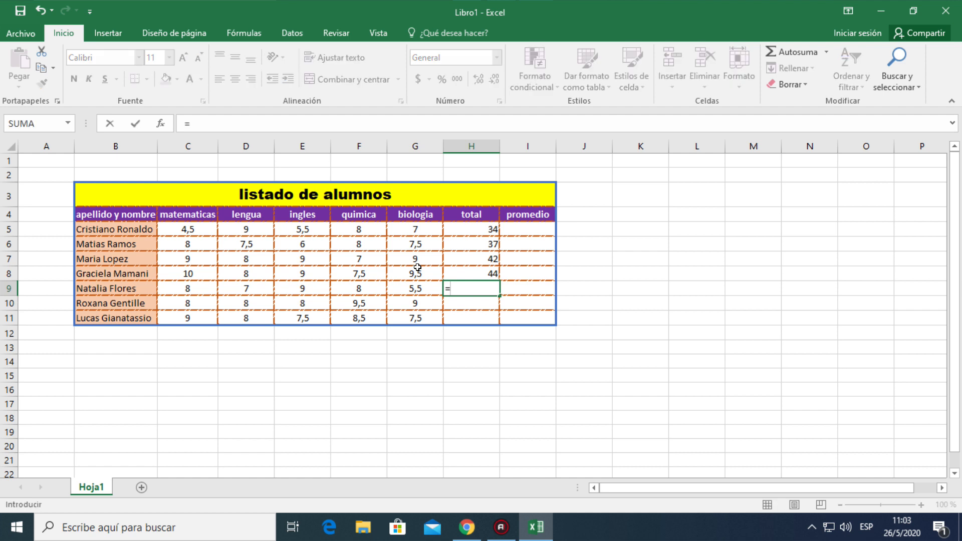
text(suma)
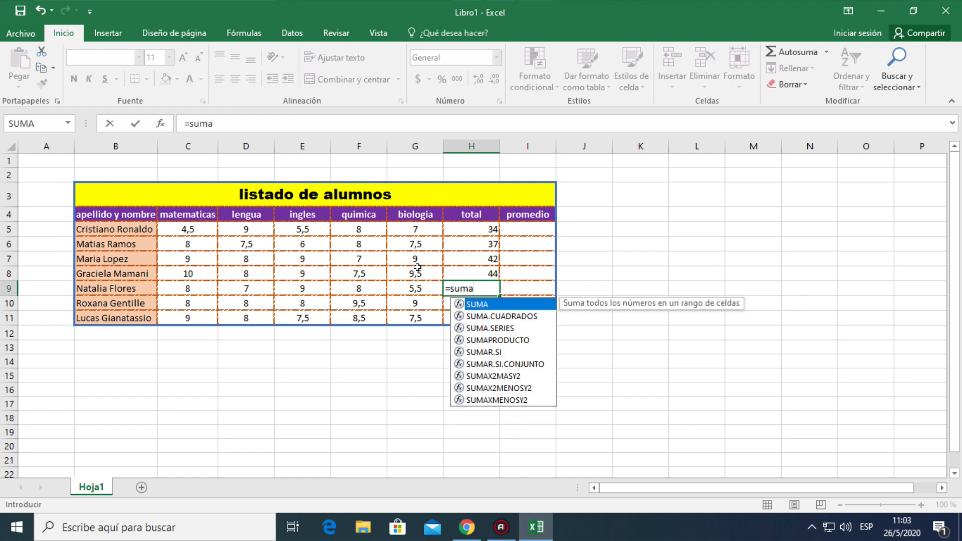
text(()
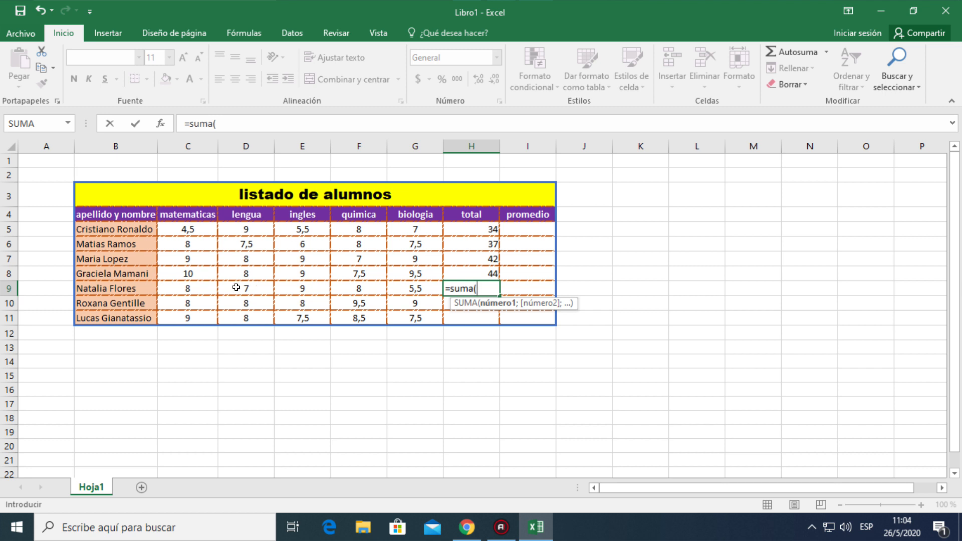
drag(200, 285, 408, 287)
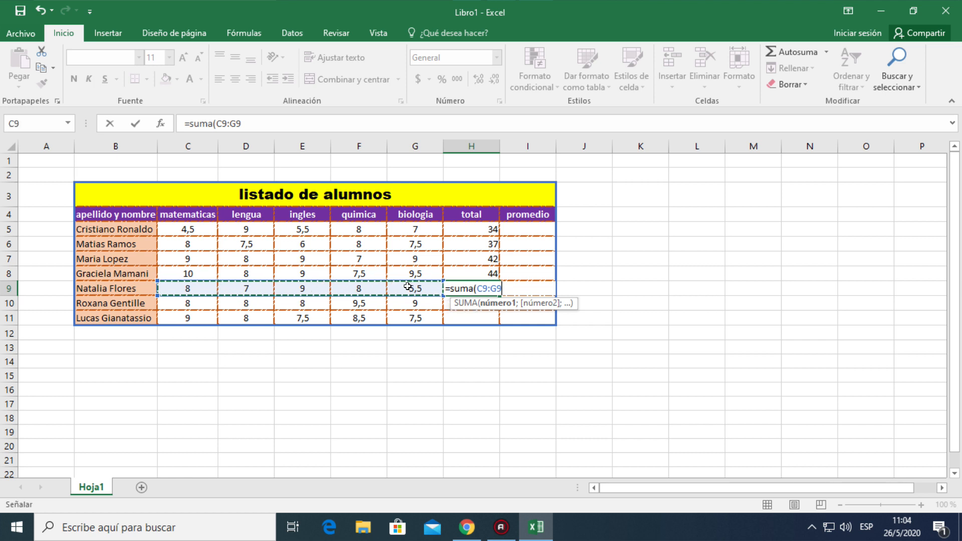
text())
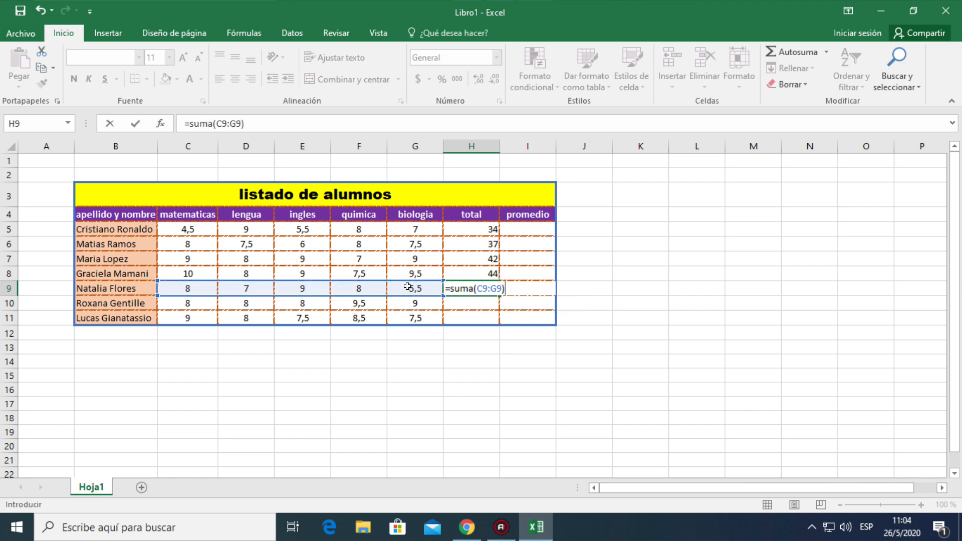
key(Return)
Enter SUMA totals for rows 10 and 11 over C10:G10 and C11:G11, giving 42,5 and 40,5.
text(=suma)
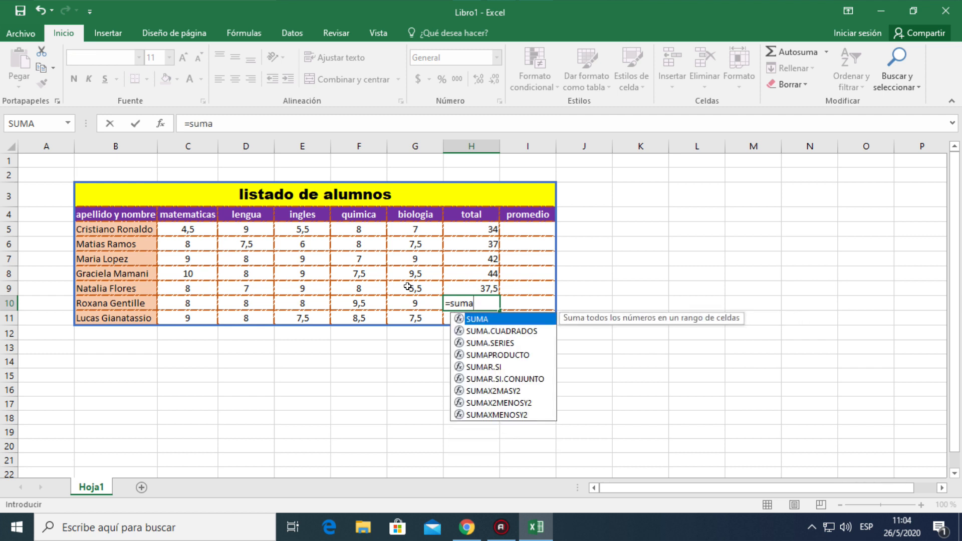
text(()
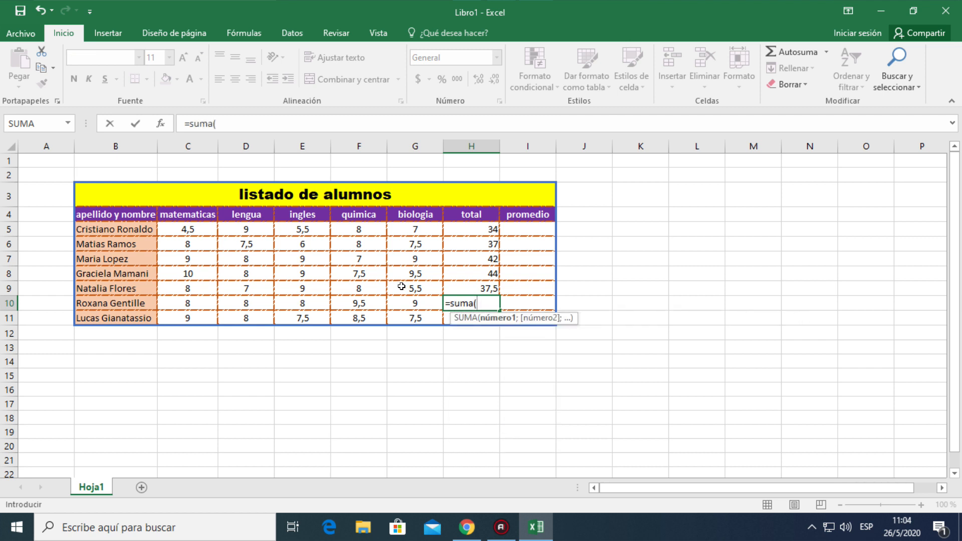
click(200, 300)
drag(200, 300, 392, 304)
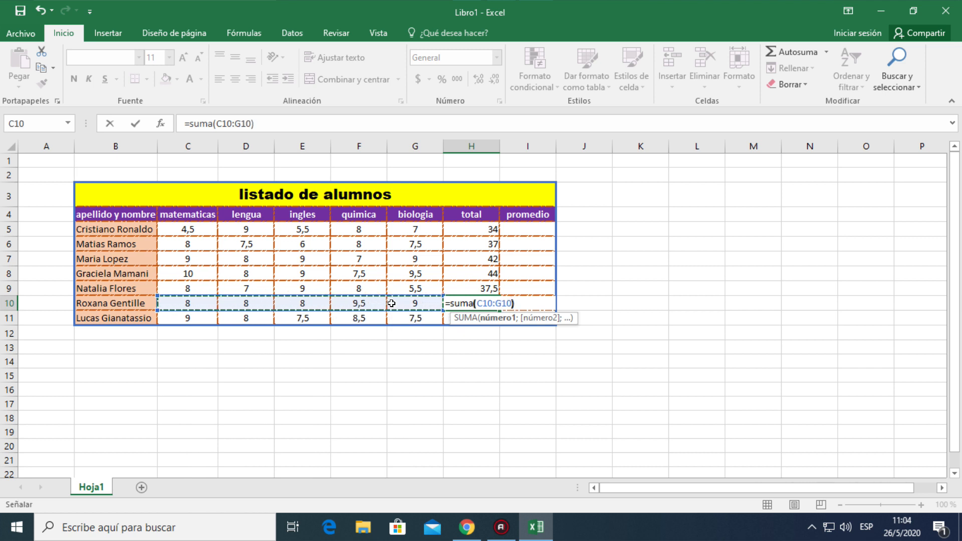
key(Return)
text(=)
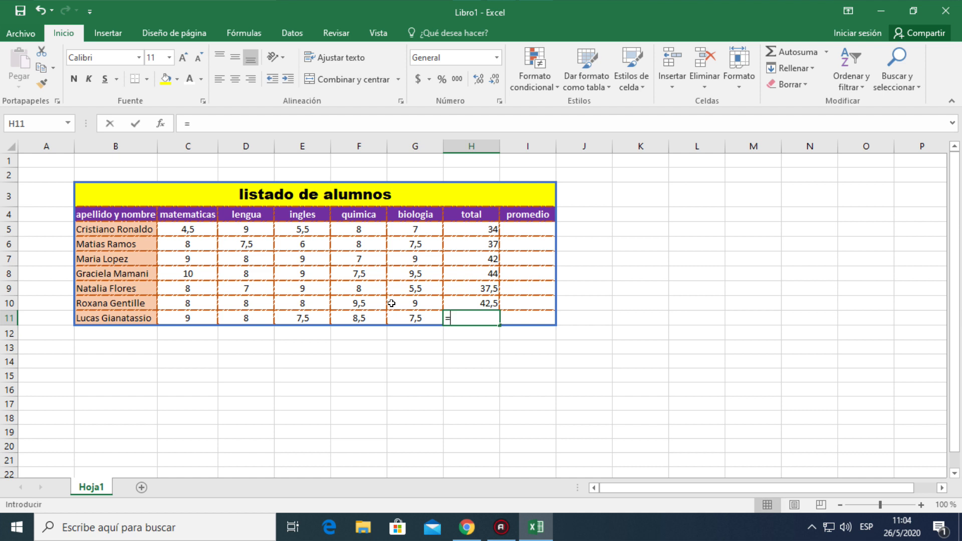
text(suma()
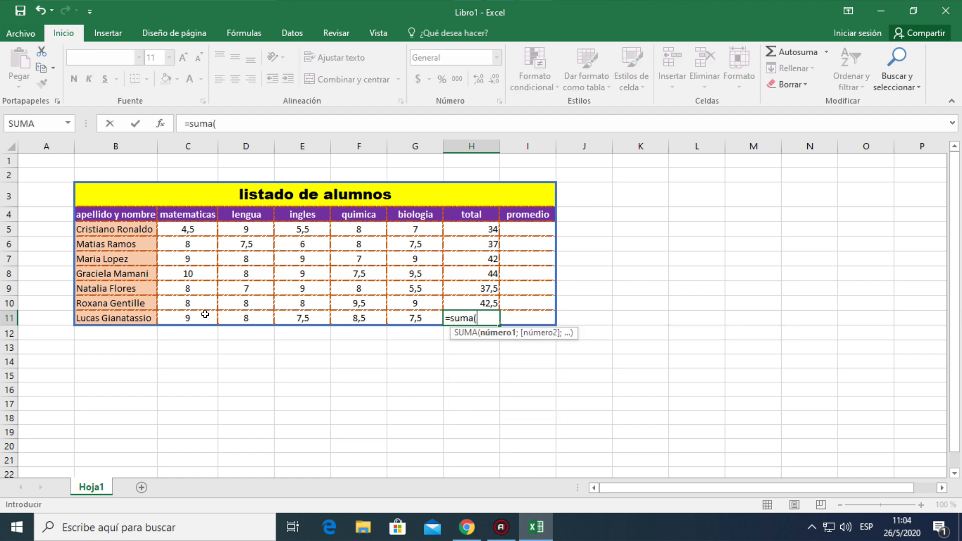
drag(203, 317, 399, 317)
text())
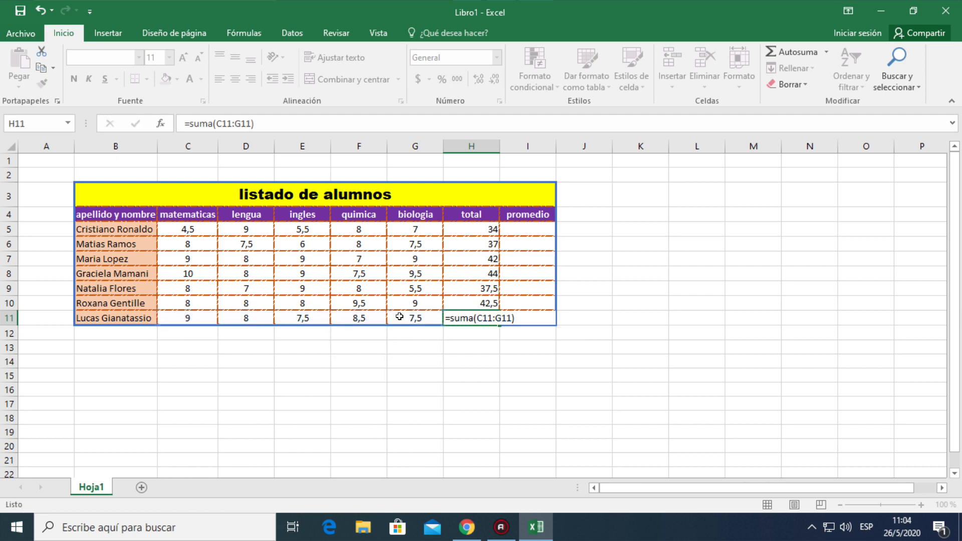
key(Return)
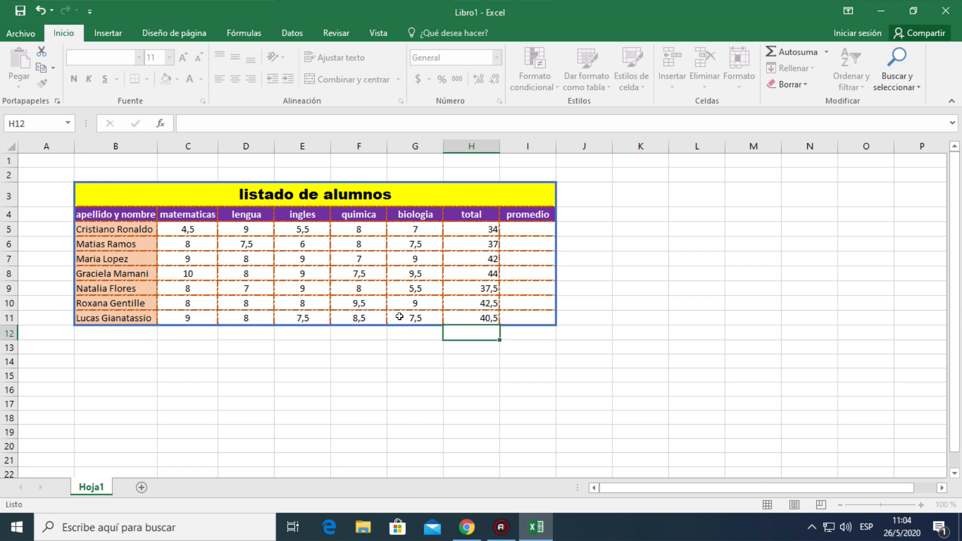
Center the seven totals in H5:H11, then move to I5.
drag(474, 232, 472, 317)
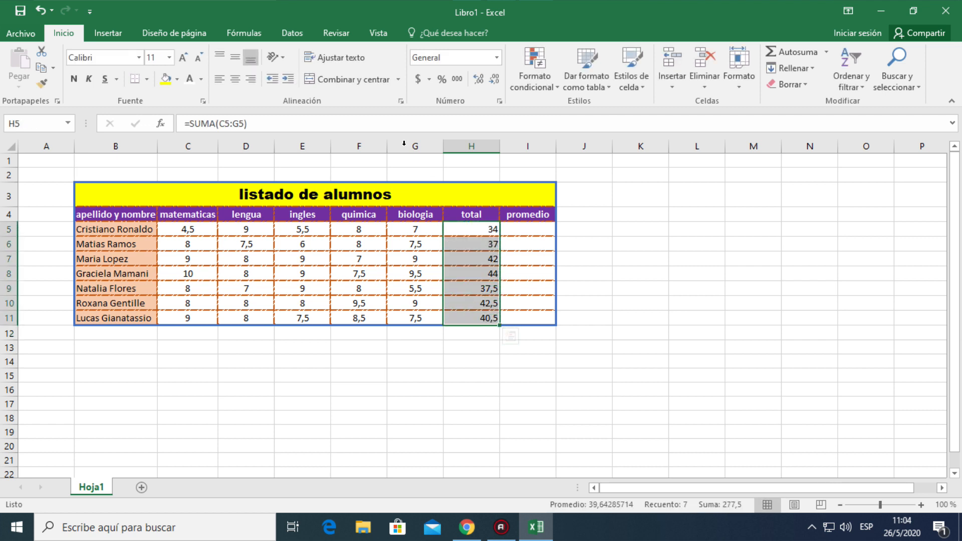
click(234, 79)
click(490, 357)
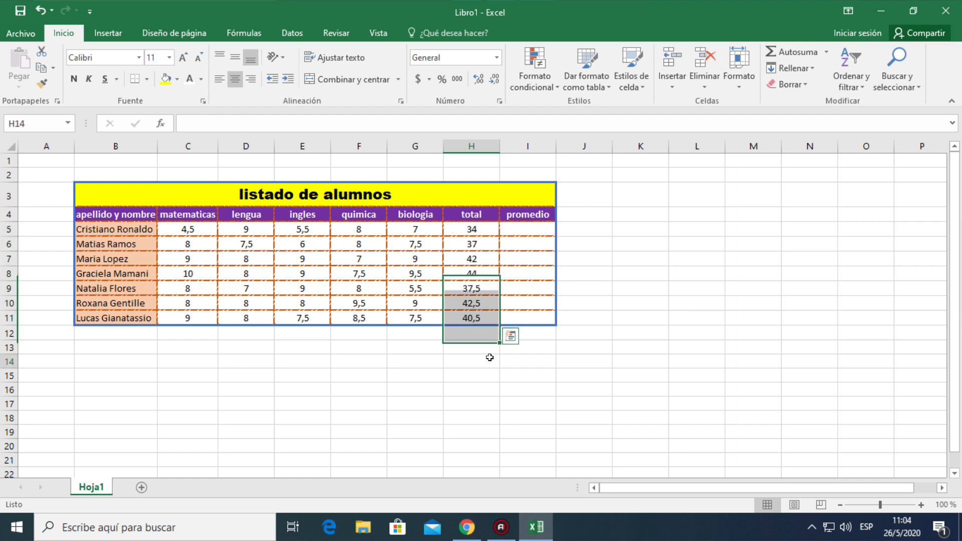
click(512, 231)
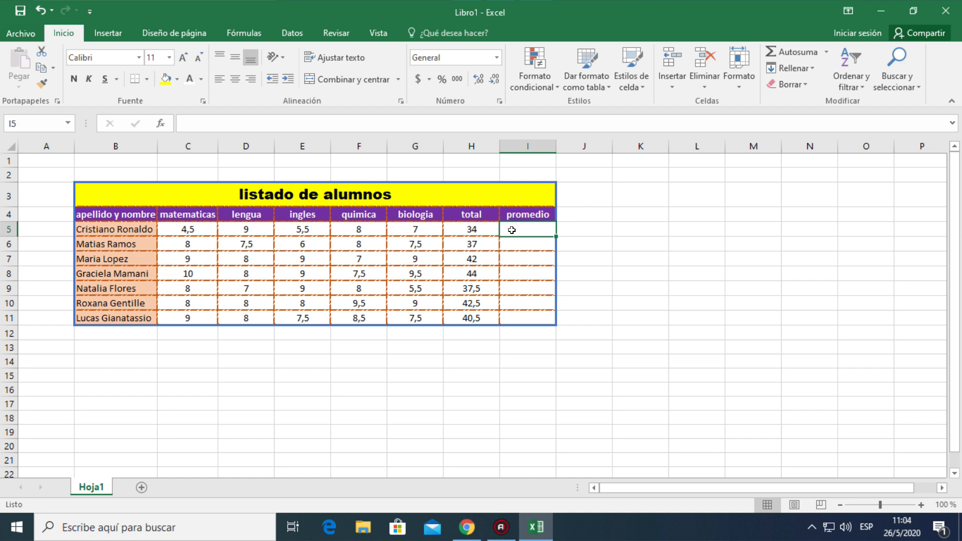
Enter =PROMEDIO(C5:G5) in I5, giving the first student's average of 6,8.
text(=)
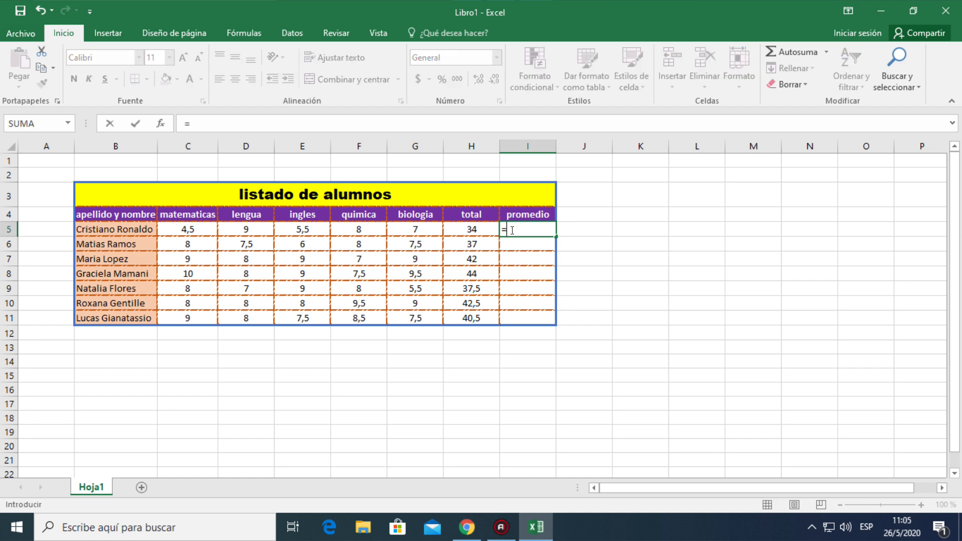
text(or)
key(BackSpace)
key(BackSpace)
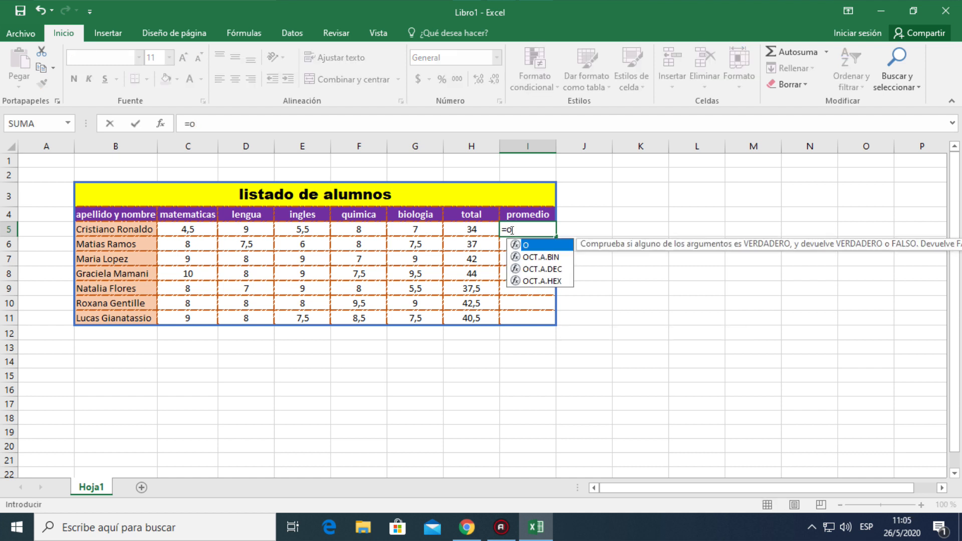
text(promedio)
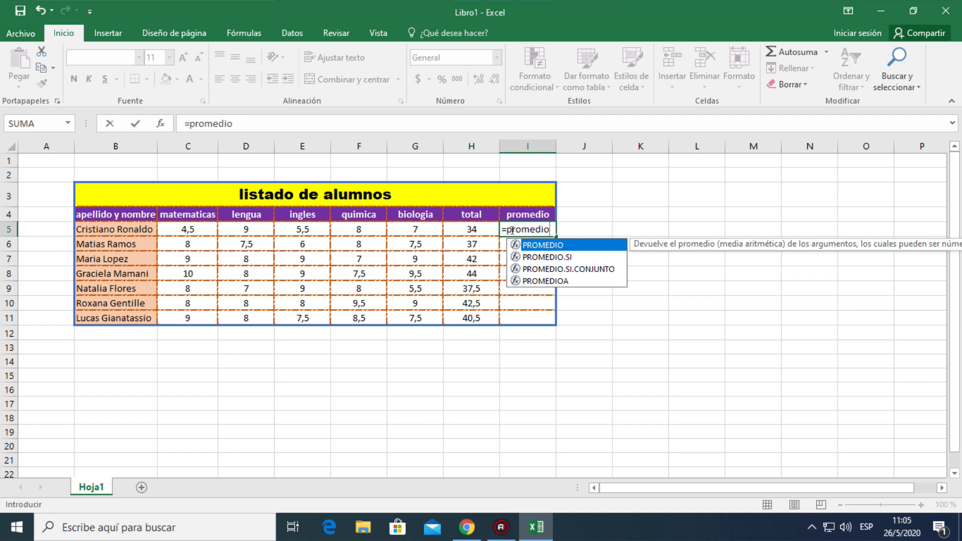
text(()
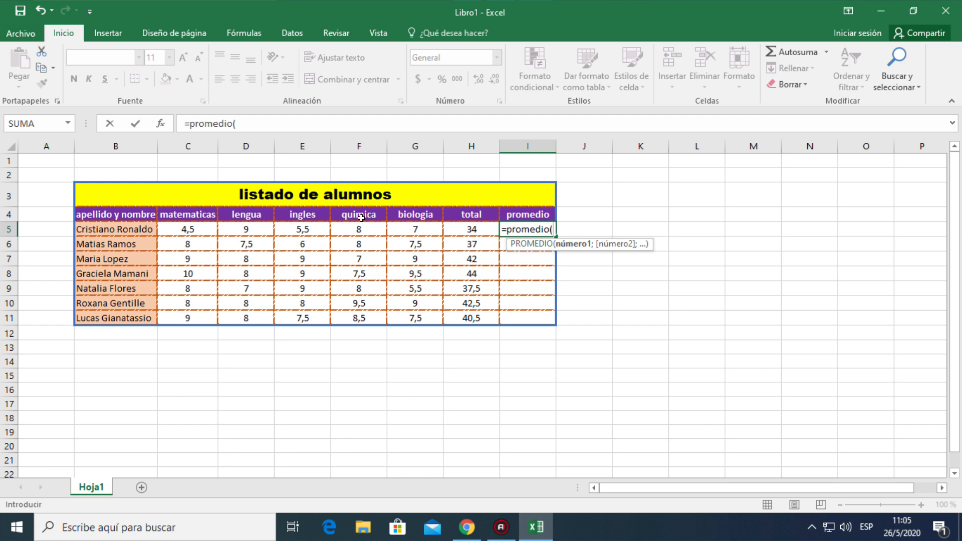
click(188, 229)
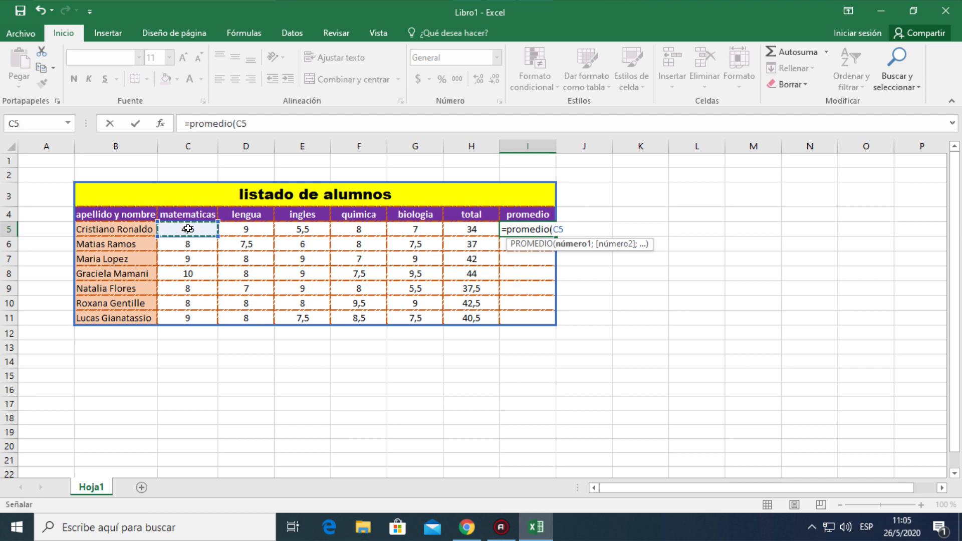
drag(193, 229, 404, 230)
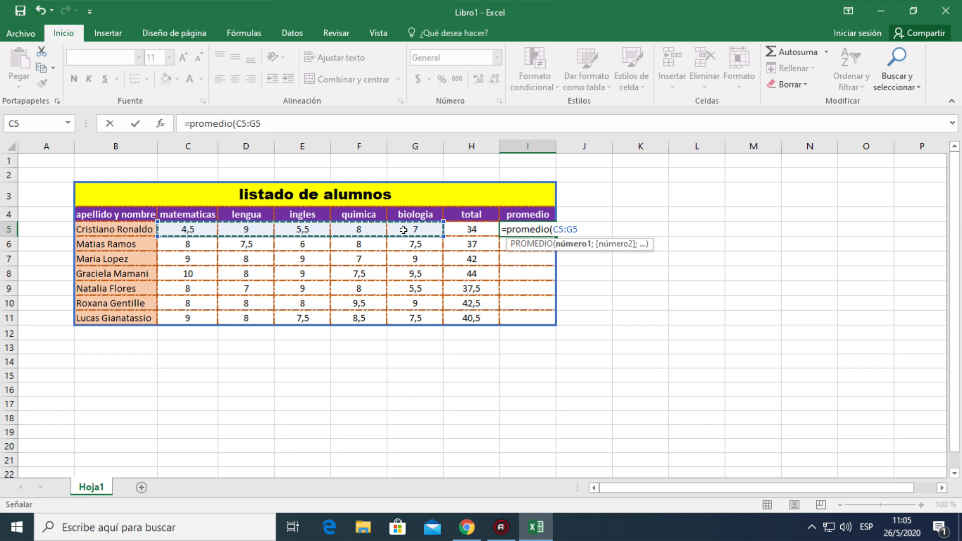
text())
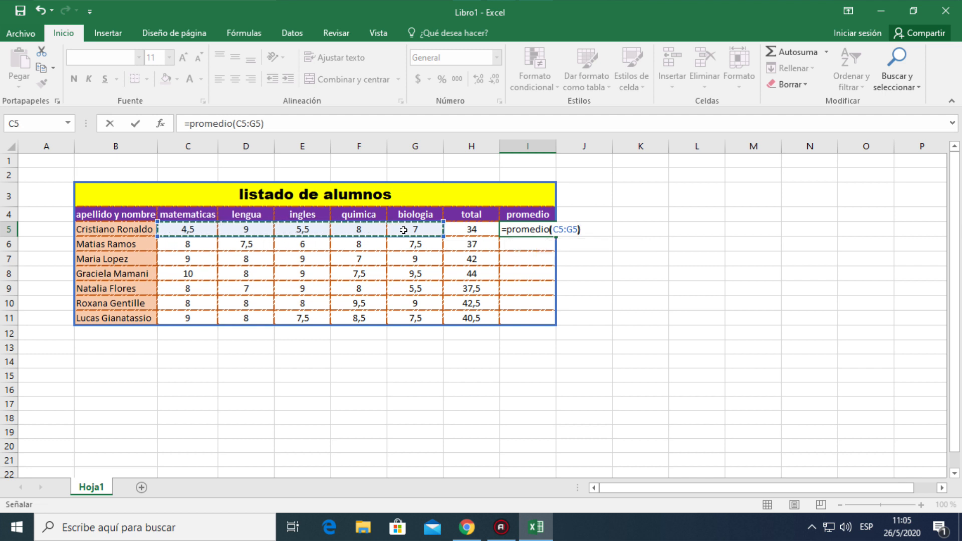
key(Return)
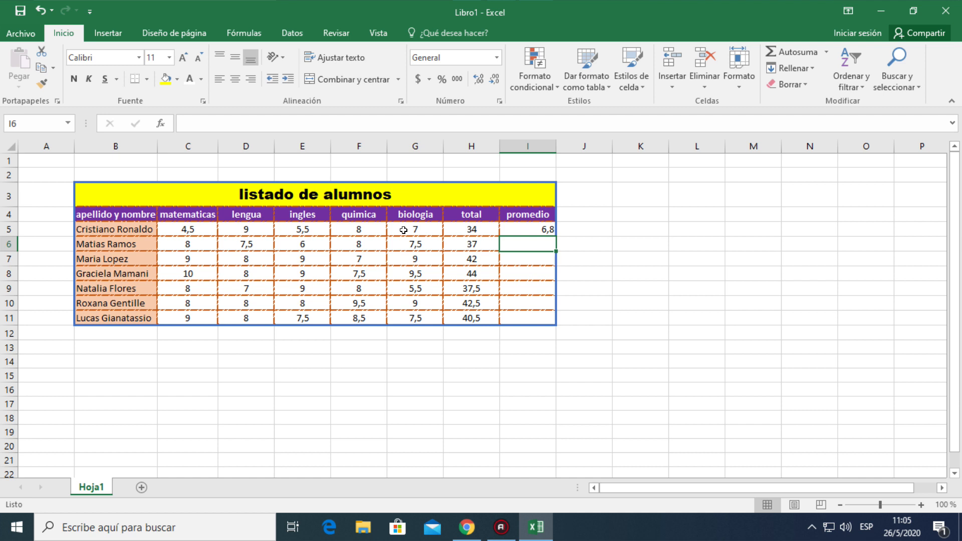
Enter =PROMEDIO(C6:G6) in I6 for the second student's average of 7,4.
text(=)
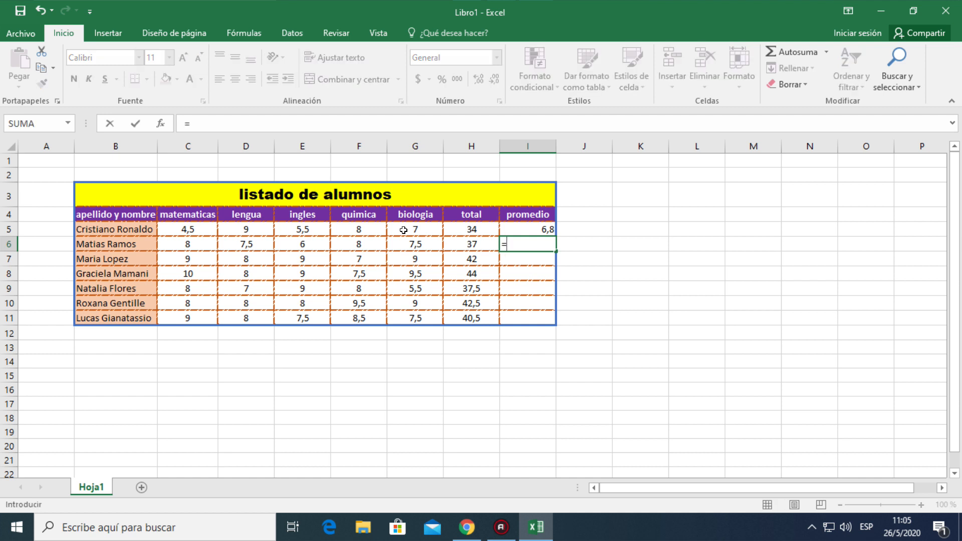
text(prom)
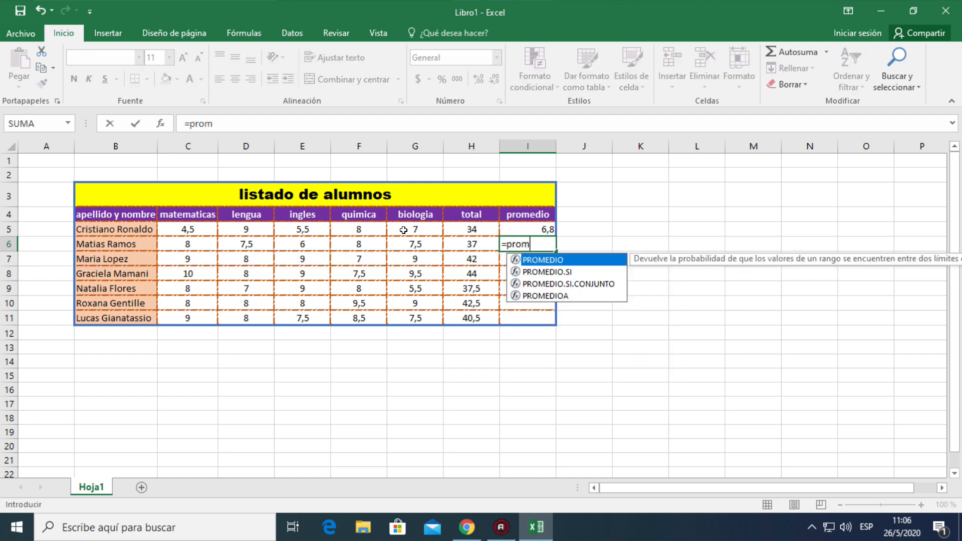
text(edio)
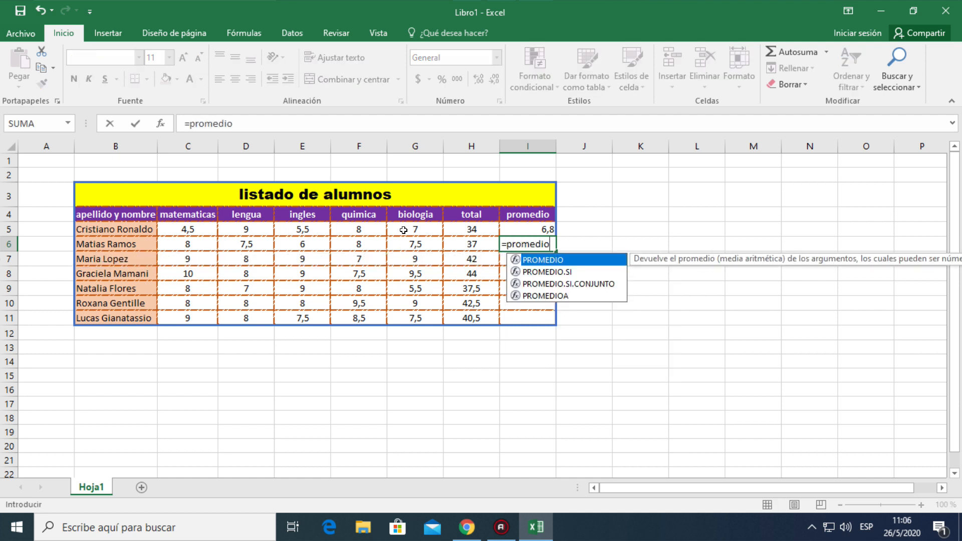
text(()
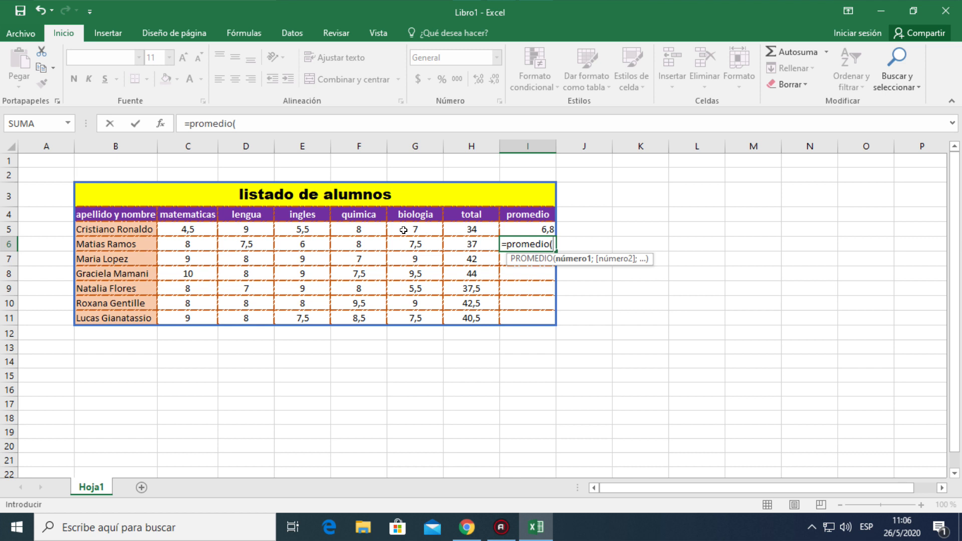
click(201, 244)
drag(256, 244, 442, 244)
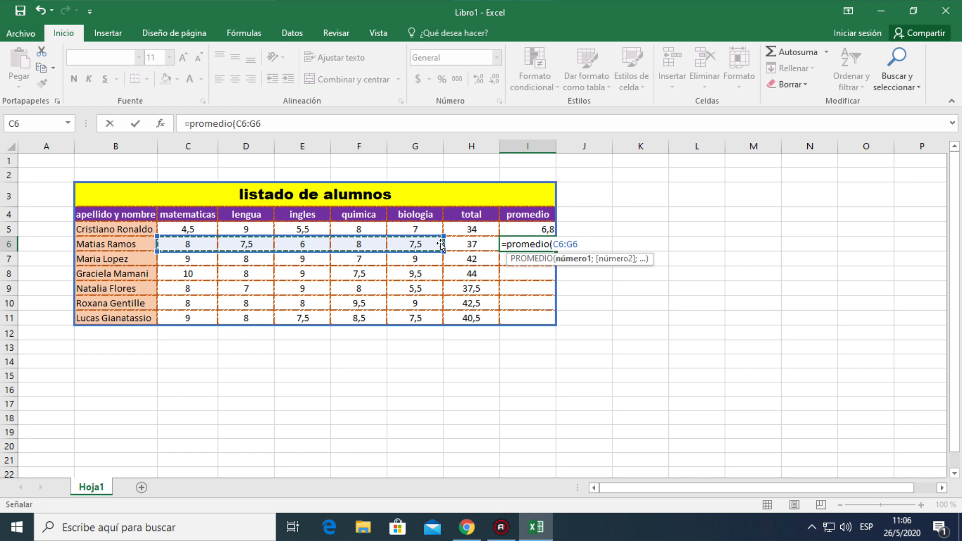
text())
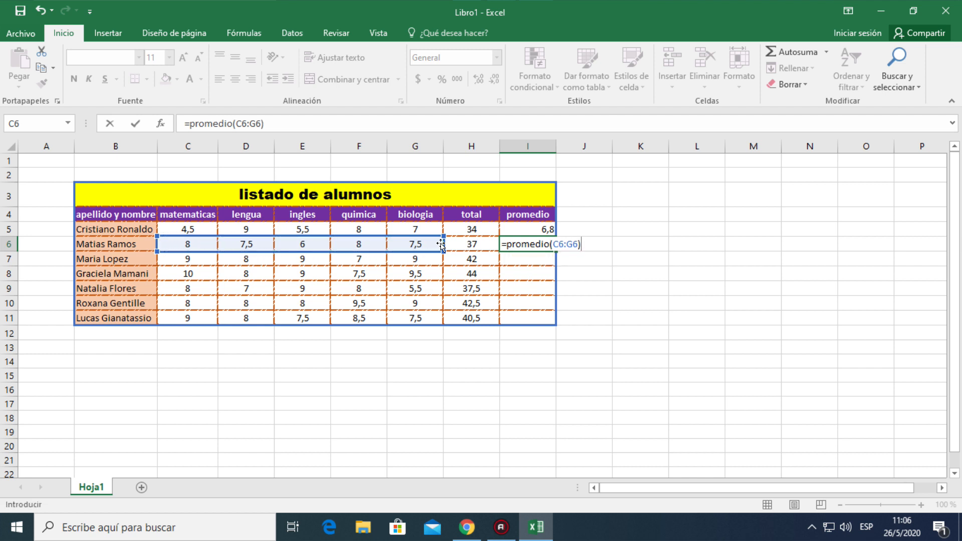
key(Return)
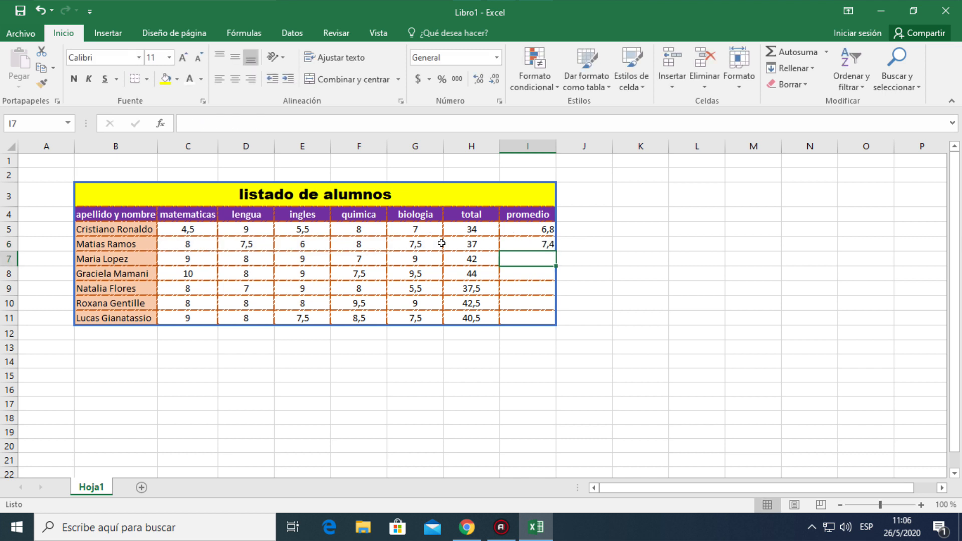
Enter =PROMEDIO(C7:H7) in I7, which wrongly includes the total and shows 14.
text(=)
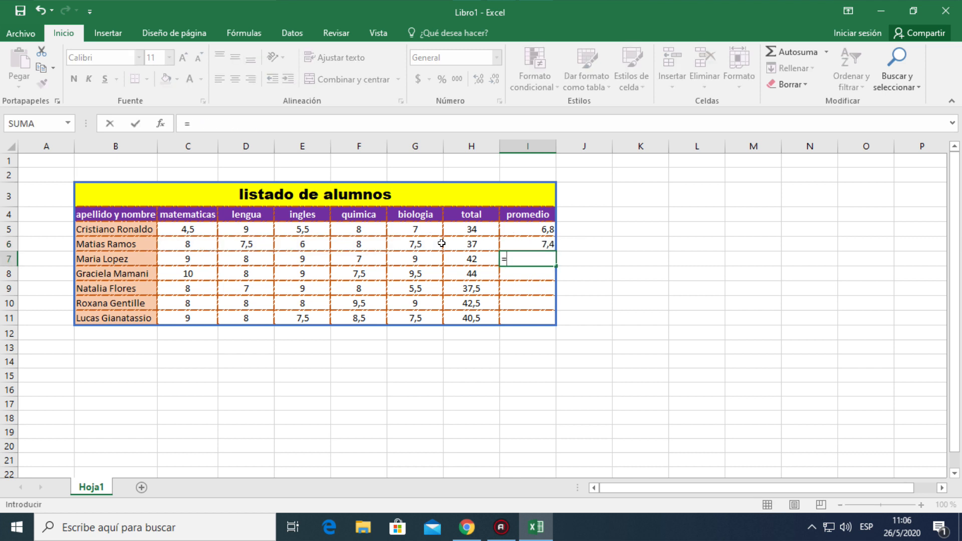
text(prome)
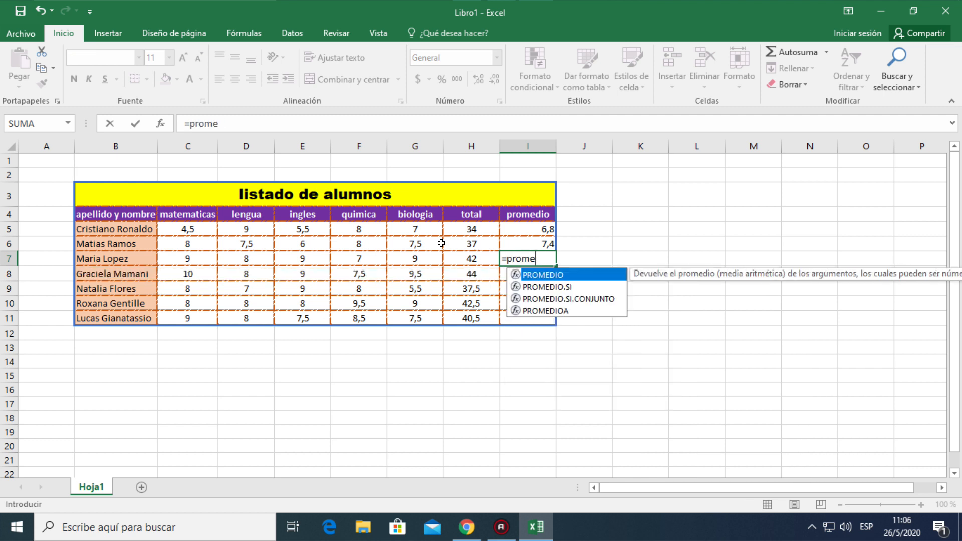
text(dio()
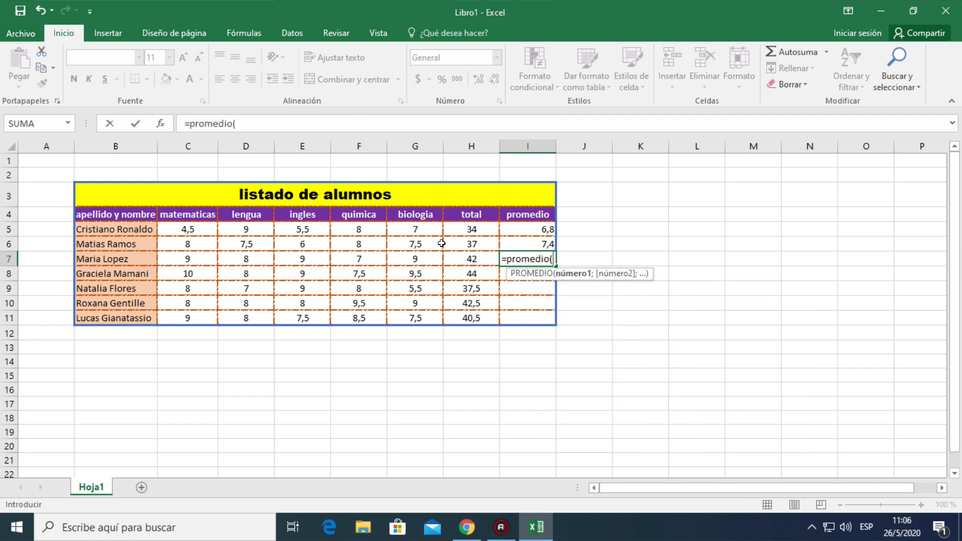
click(185, 260)
drag(254, 259, 450, 256)
text())
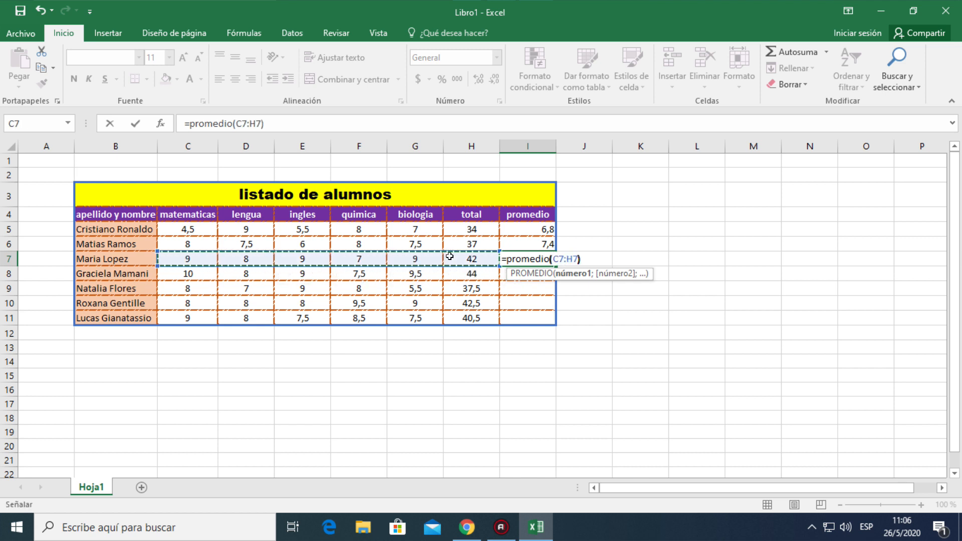
key(Return)
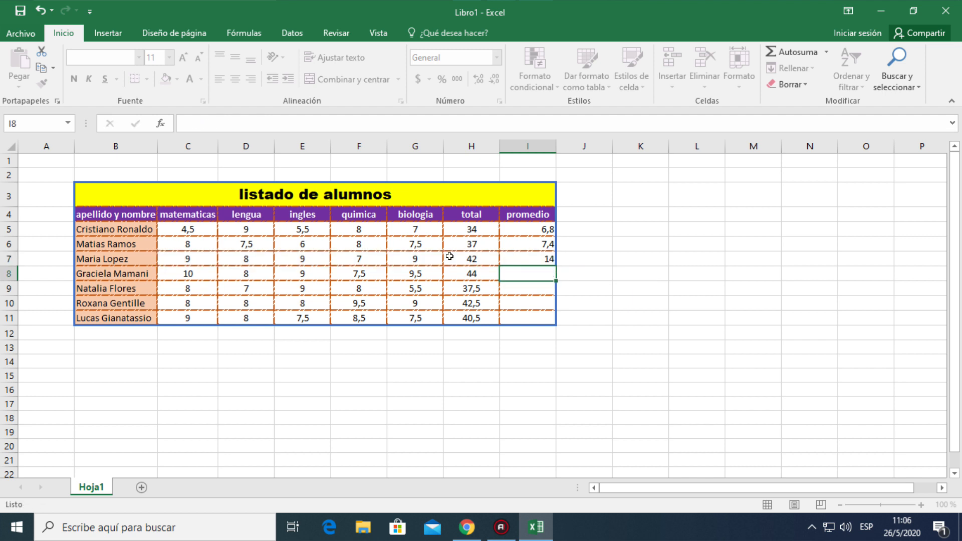
key(Up)
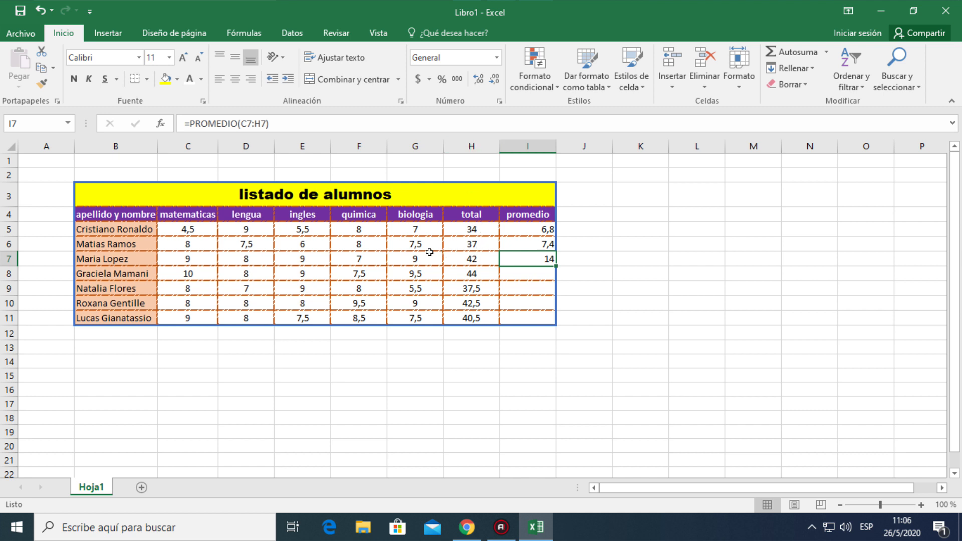
Correct I7's range to C7:G7 so the average shows 8,4.
click(288, 121)
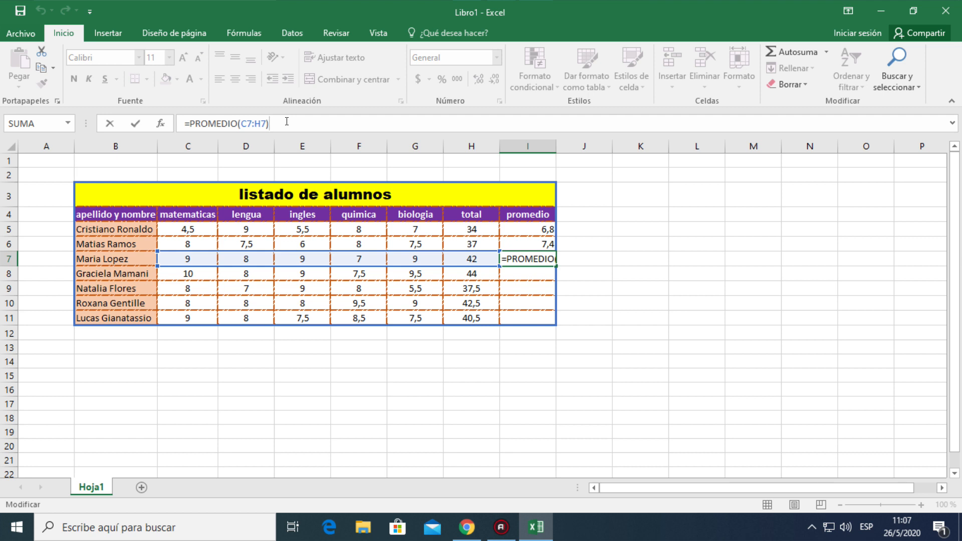
key(BackSpace)
key(BackSpace)
key(BackSpace)
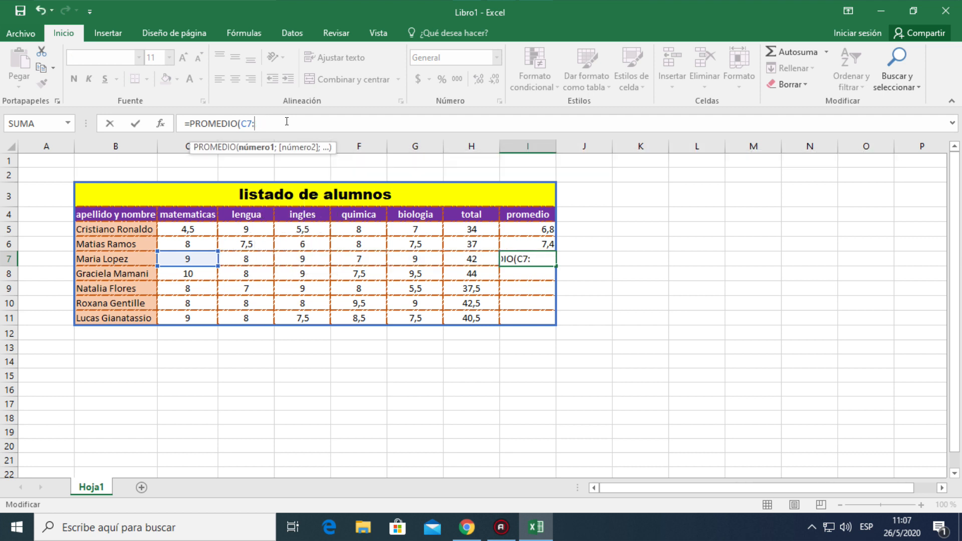
text(g)
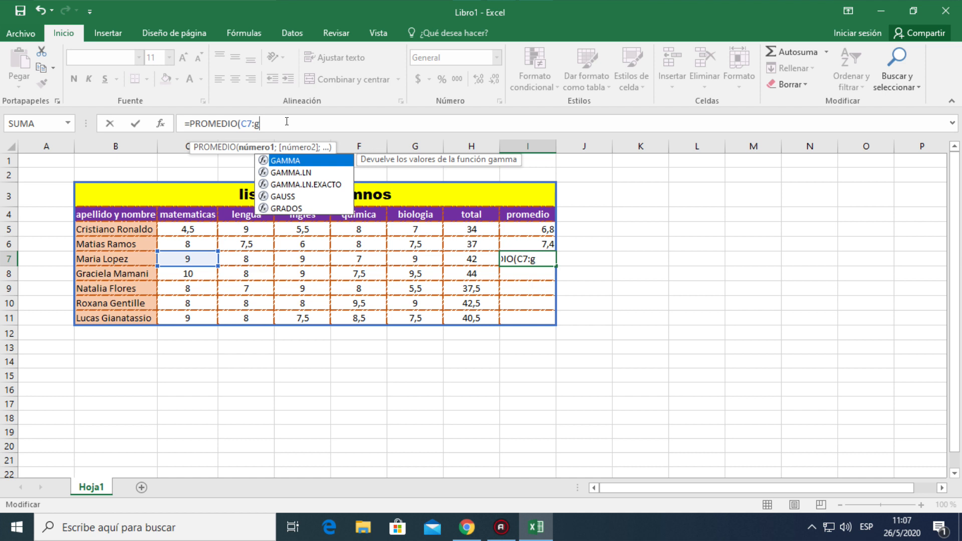
text(7)
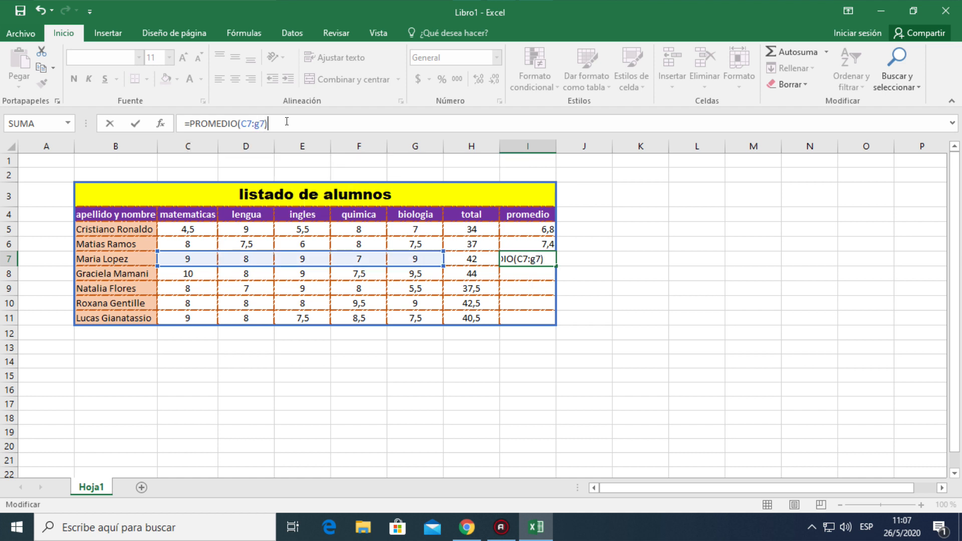
key(Return)
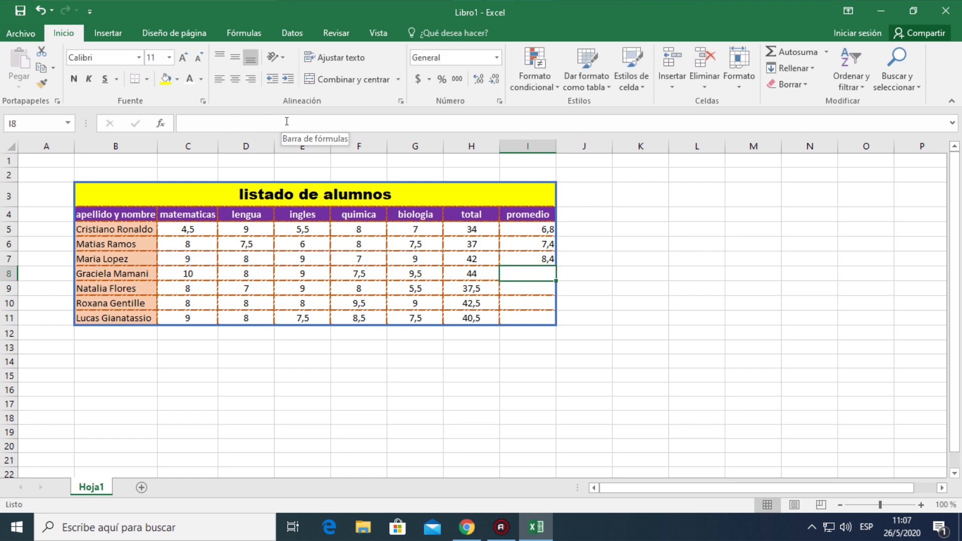
click(510, 260)
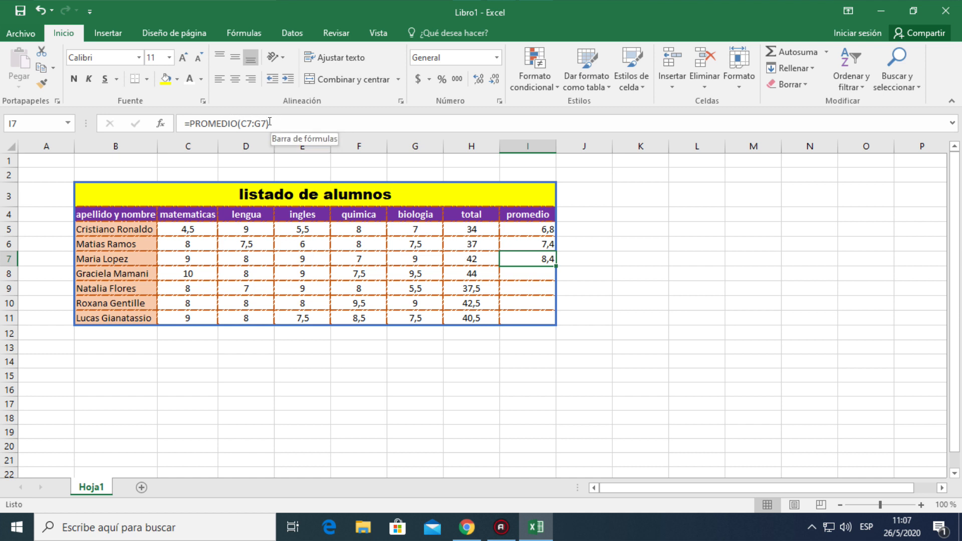
Enter =PROMEDIO(C8:G8) in I8 for an average of 8,8.
click(508, 269)
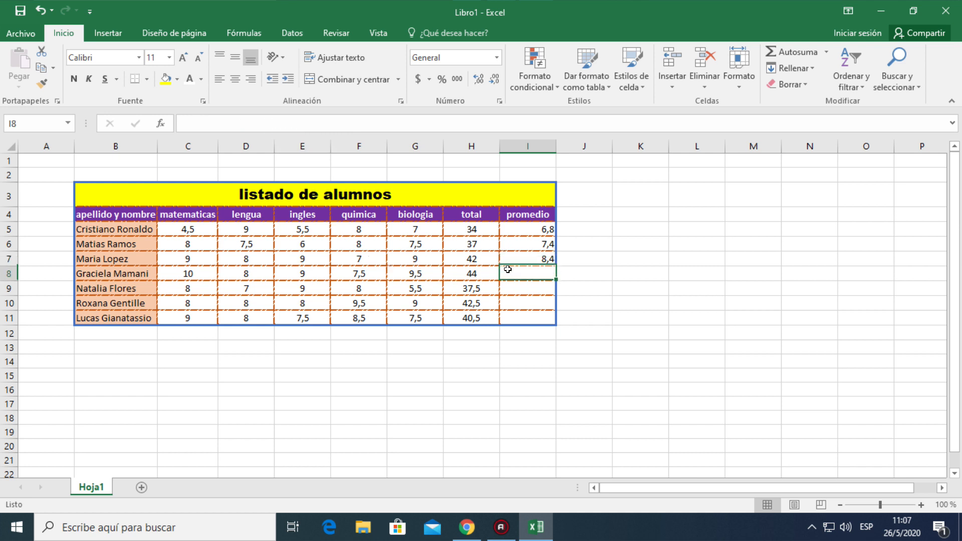
text(=)
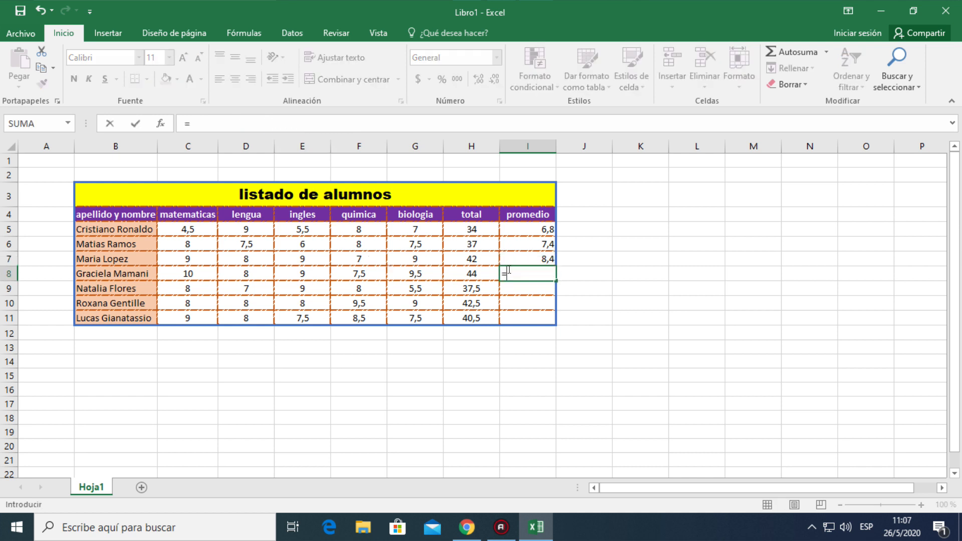
text(prome)
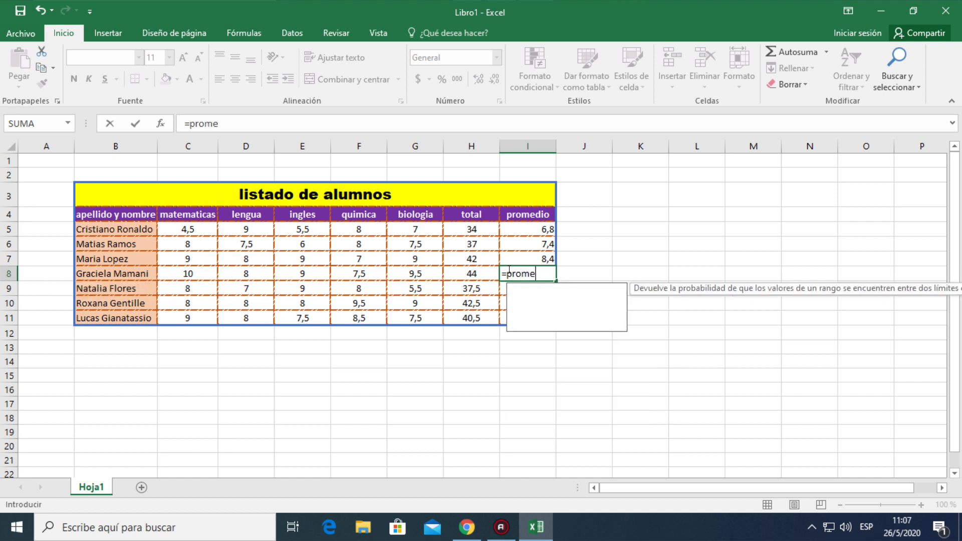
text(dio()
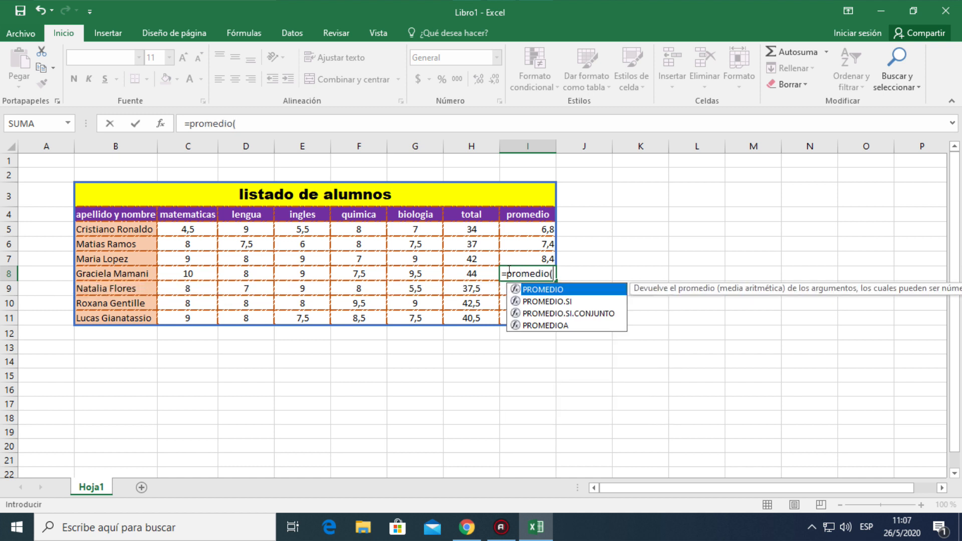
click(189, 273)
drag(228, 273, 403, 274)
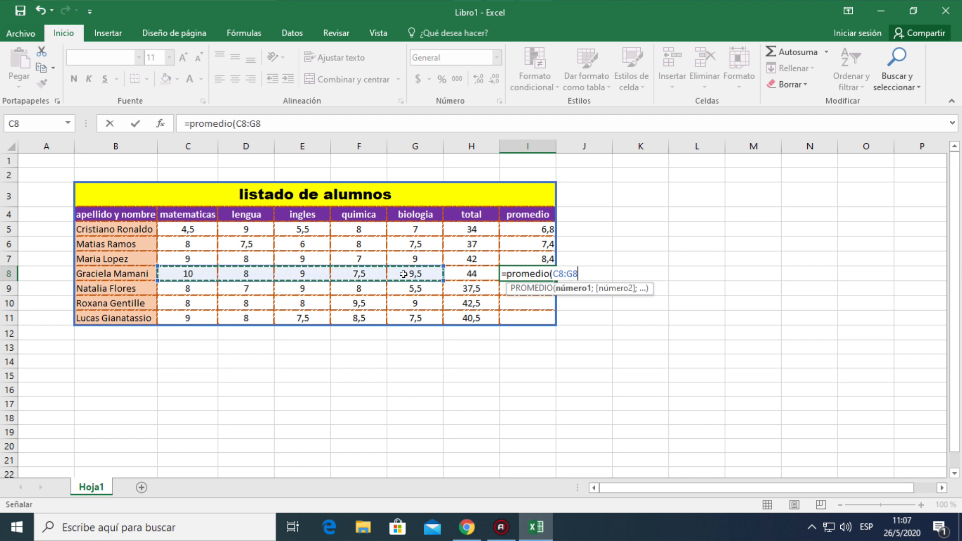
text())
key(Return)
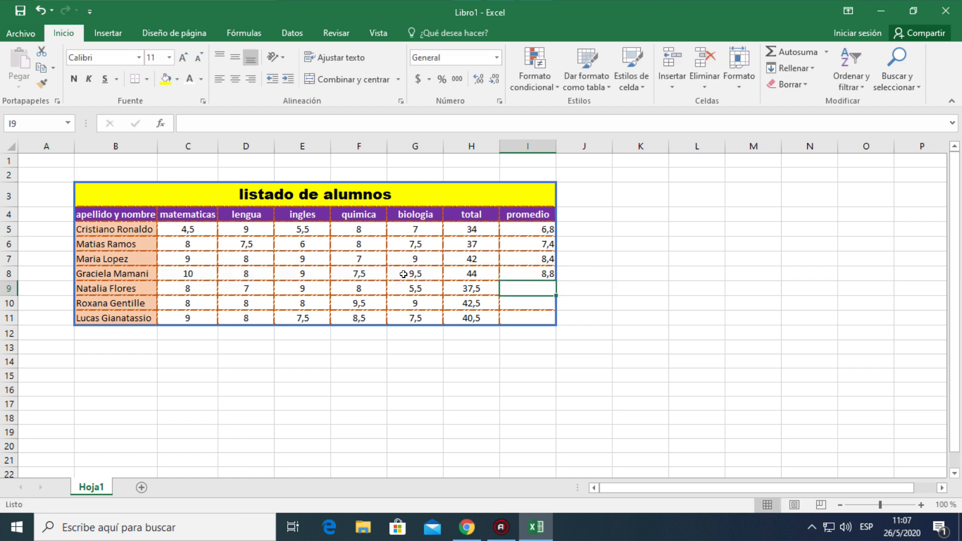
Enter =PROMEDIO(C9:G9) in I9, excluding the total, for an average of 7,5.
text(=p)
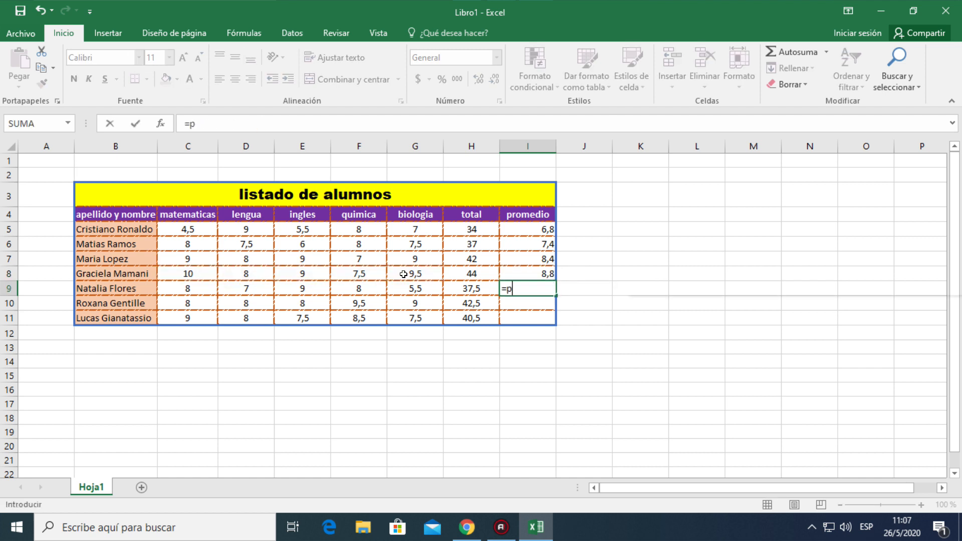
text(romedio)
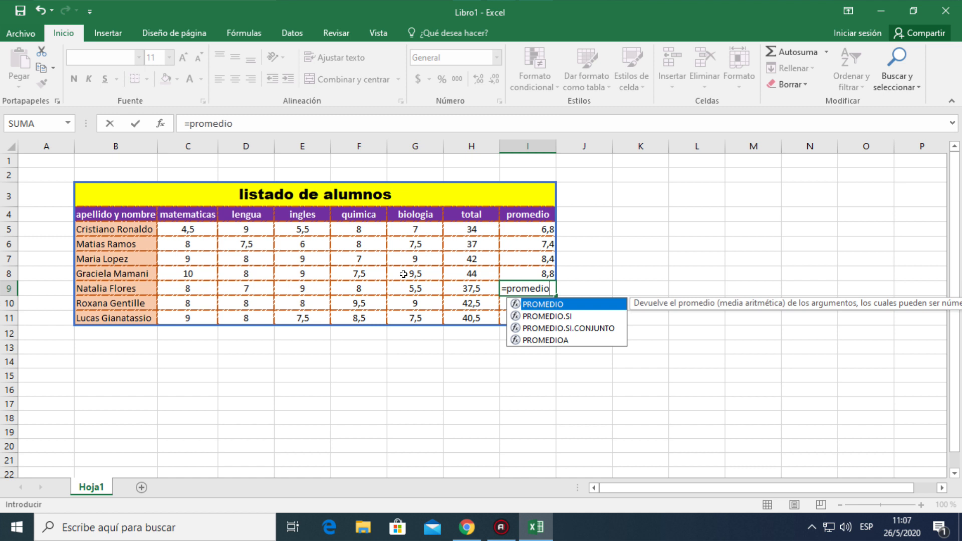
text(()
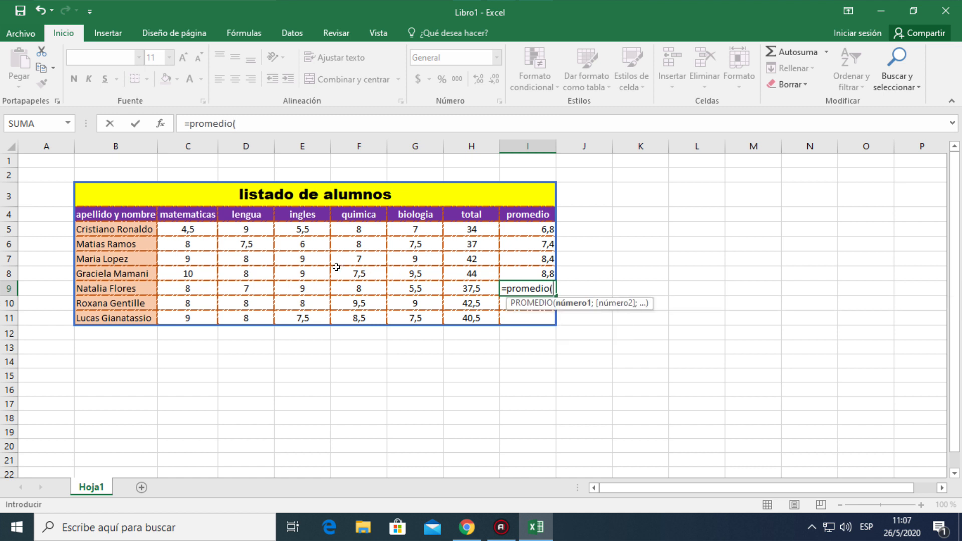
click(208, 289)
drag(220, 287, 456, 284)
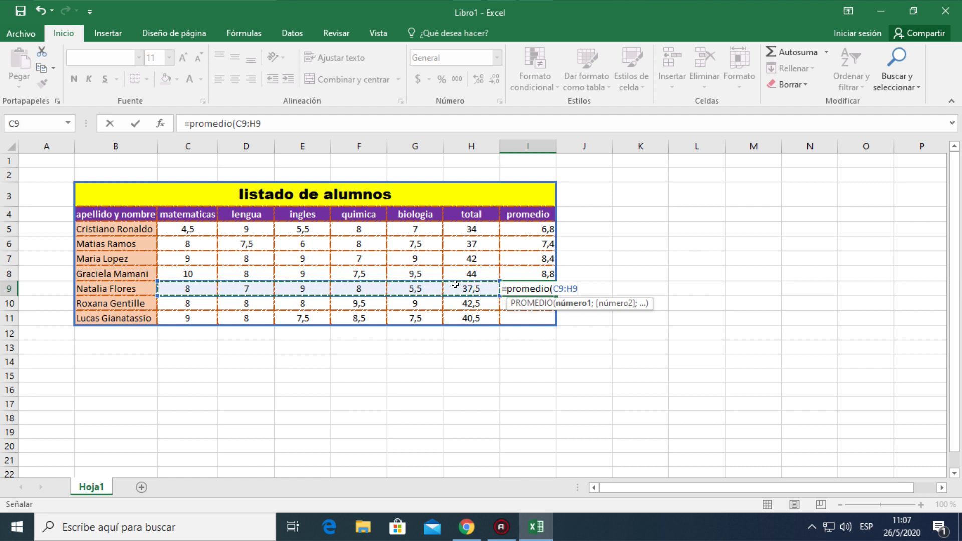
key(shift+Left)
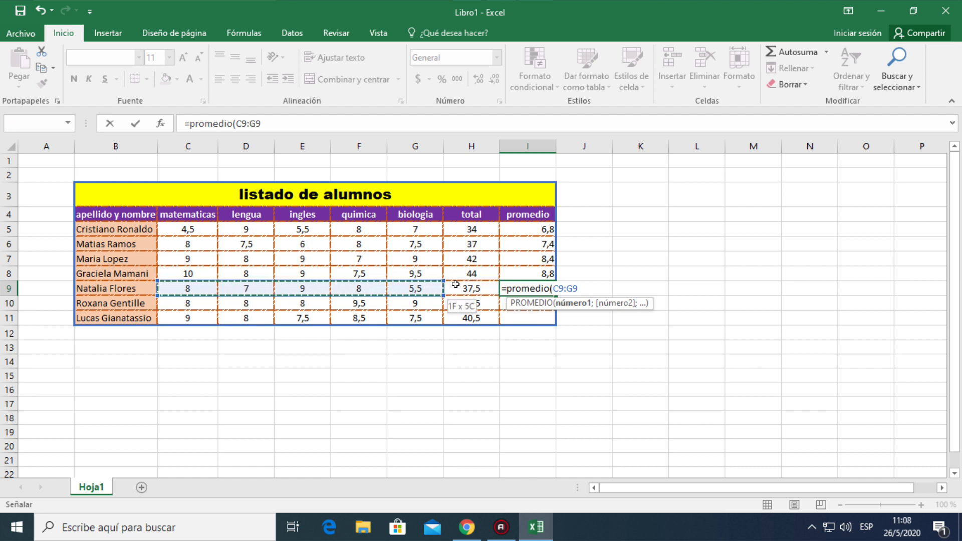
text())
key(Return)
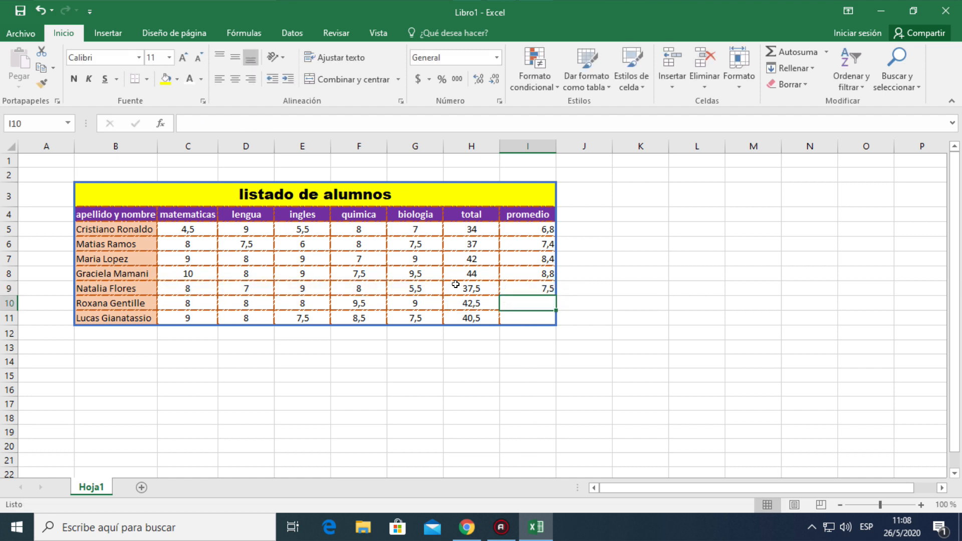
Enter =PROMEDIO(C10:G10) in I10 for an average of 8,5.
text(=)
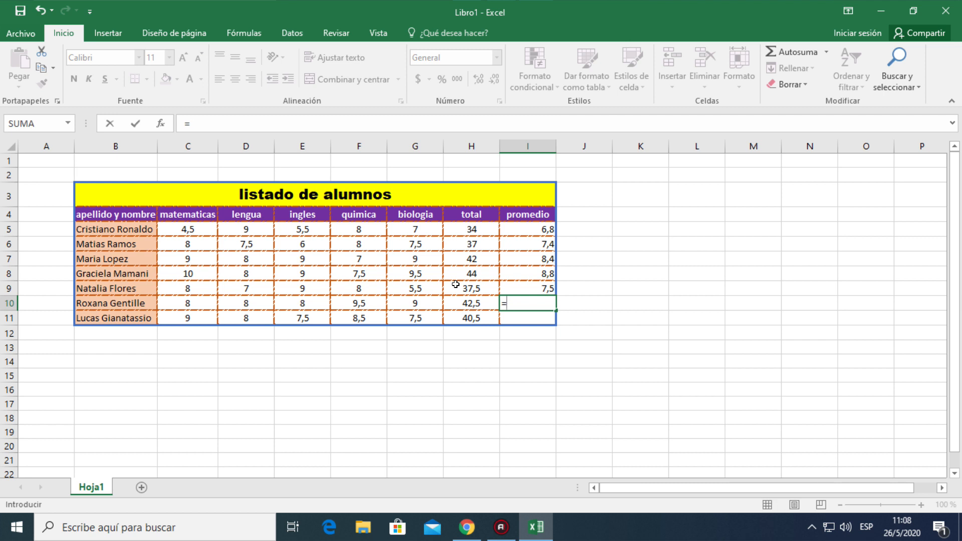
text(prome)
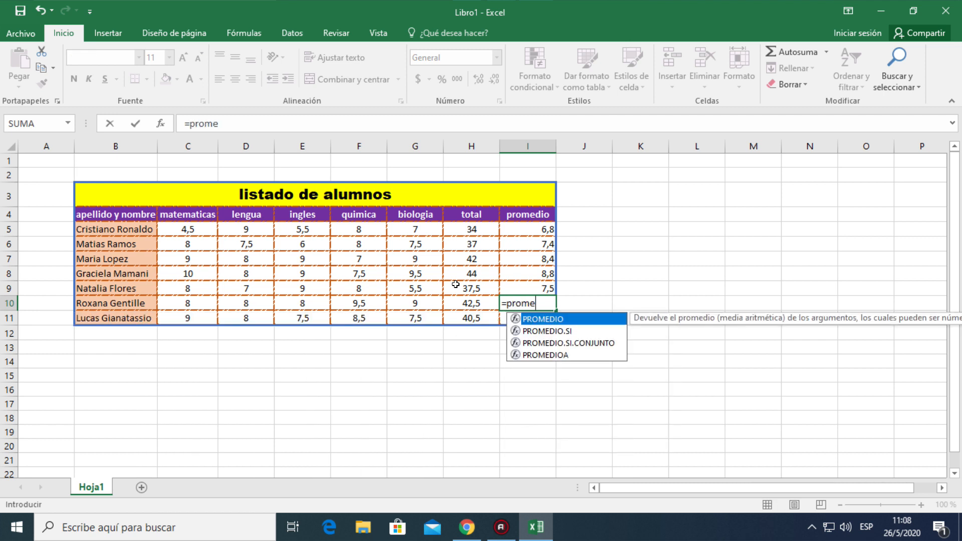
text(dio()
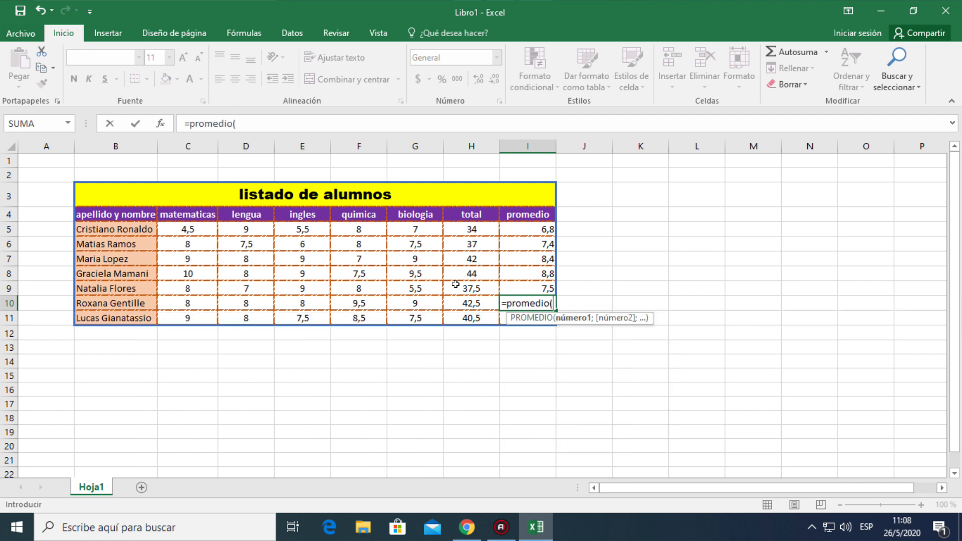
drag(194, 302, 407, 303)
text())
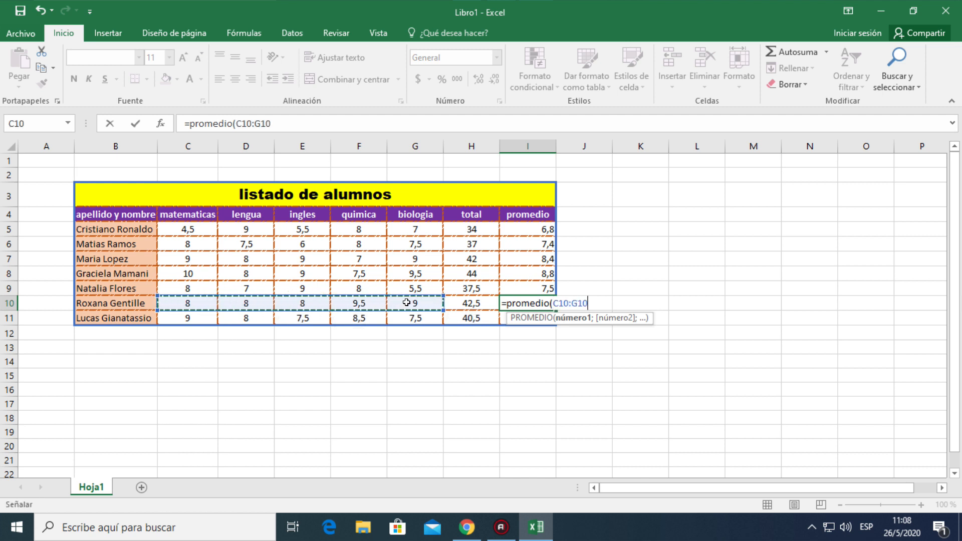
key(Return)
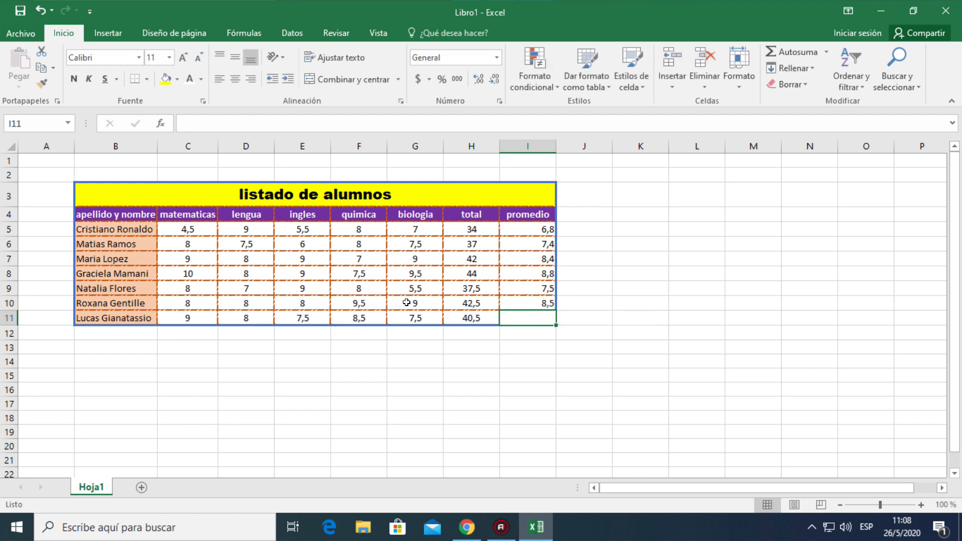
Enter =PROMEDIO(C11:G11) in I11, fixing a typo, for an average of 8,1.
text(=pr)
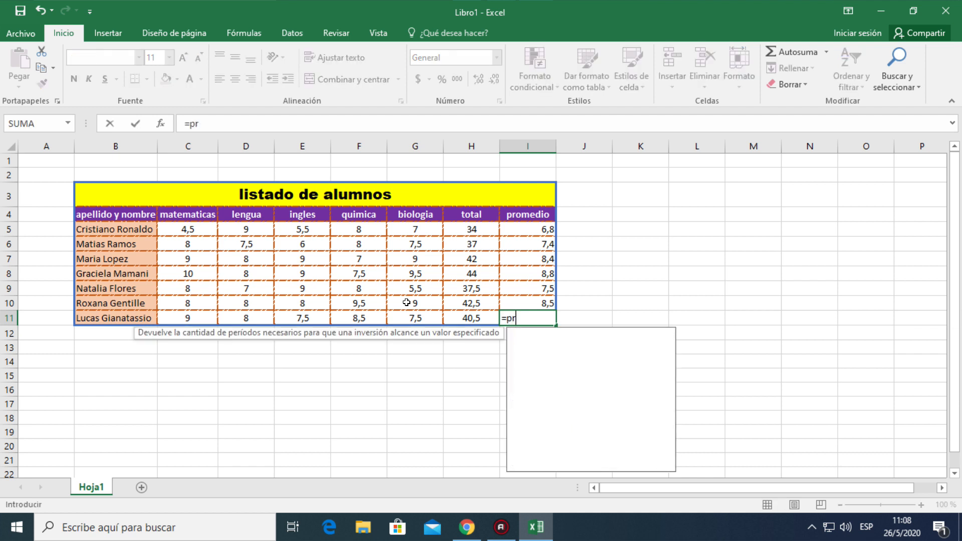
text(omerdio)
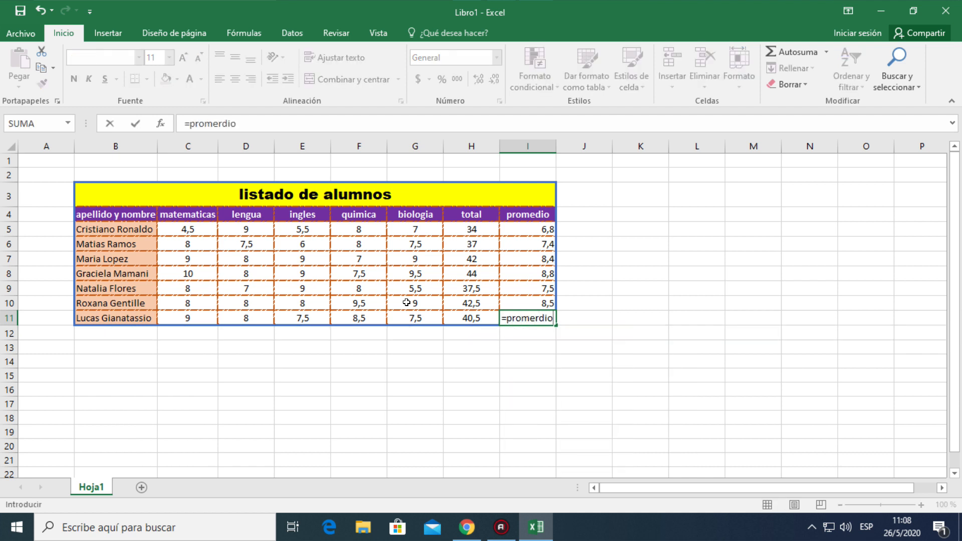
key(BackSpace)
key(BackSpace)
key(BackSpace)
key(BackSpace)
key(BackSpace)
text(ed)
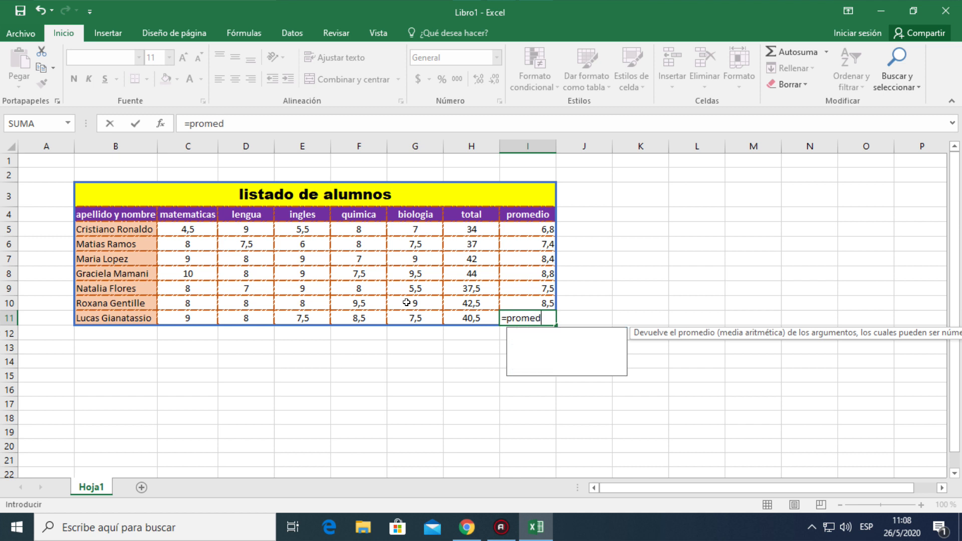
text(io()
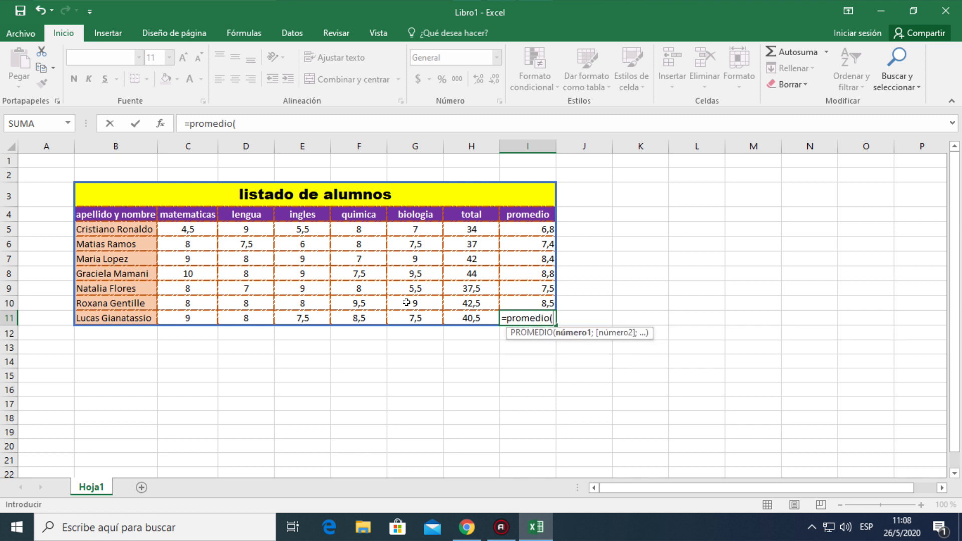
drag(186, 319, 392, 314)
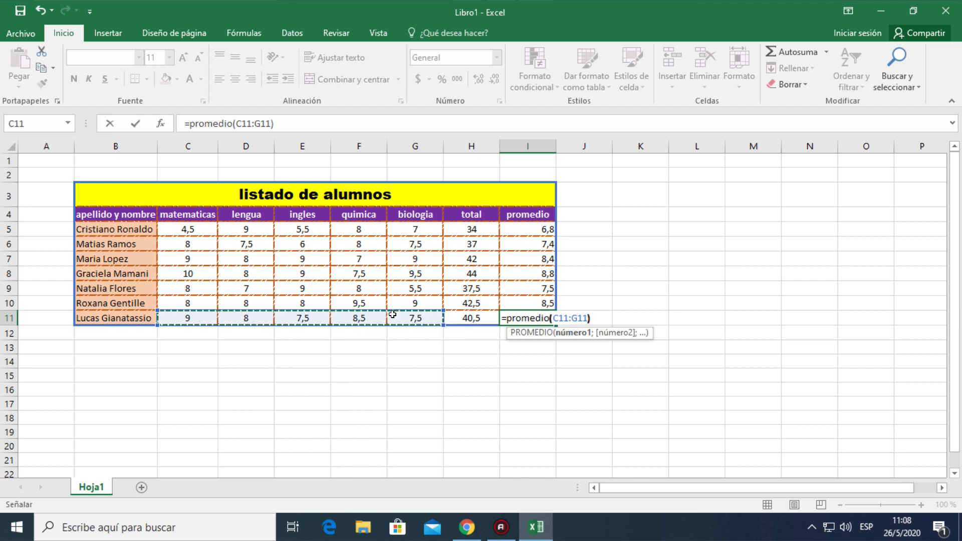
text())
key(Return)
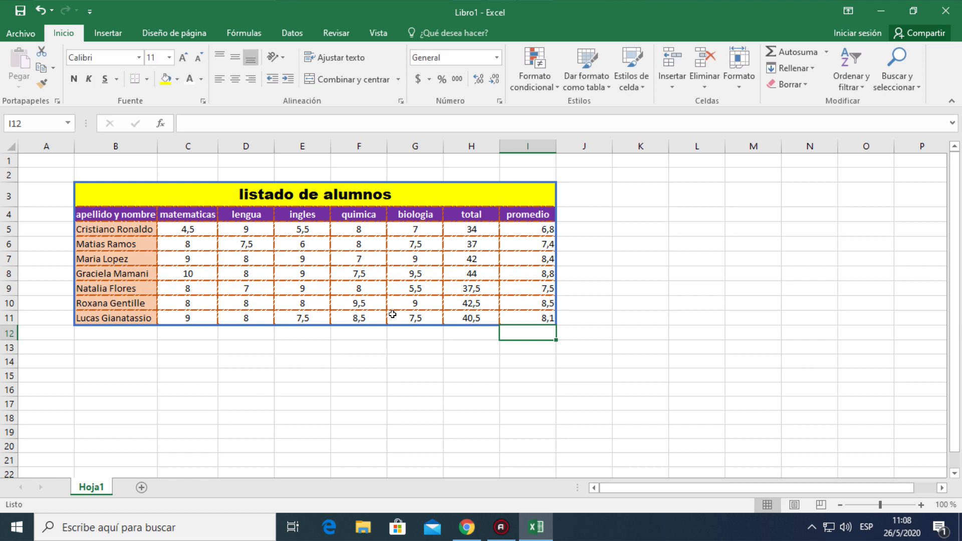
Center the averages in I5:I11 without merging, then review the H5 and I5 formulas.
drag(527, 230, 531, 317)
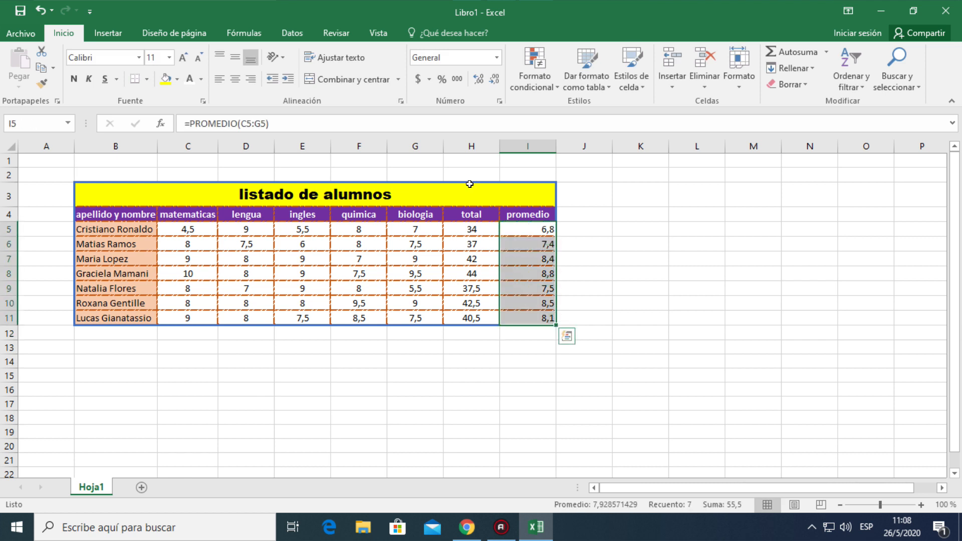
click(336, 80)
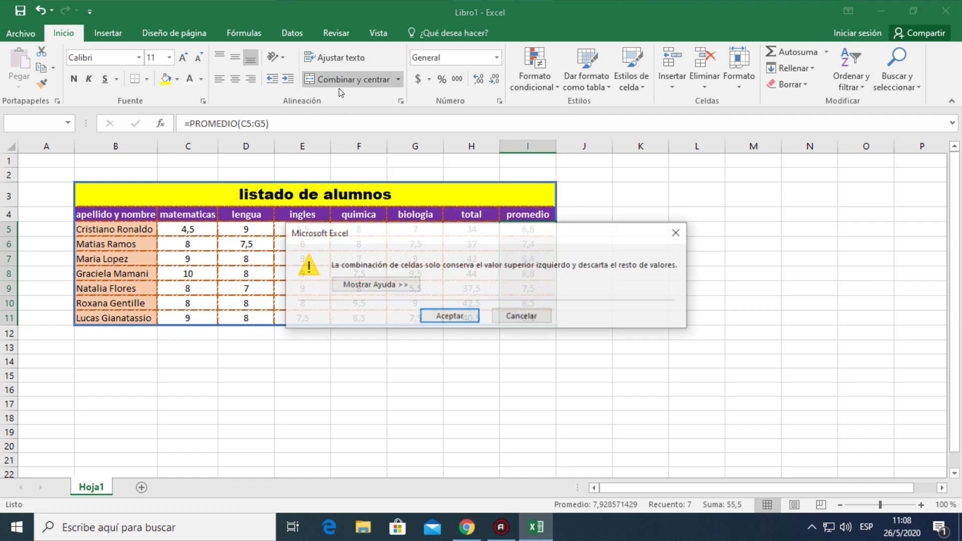
click(239, 80)
click(444, 397)
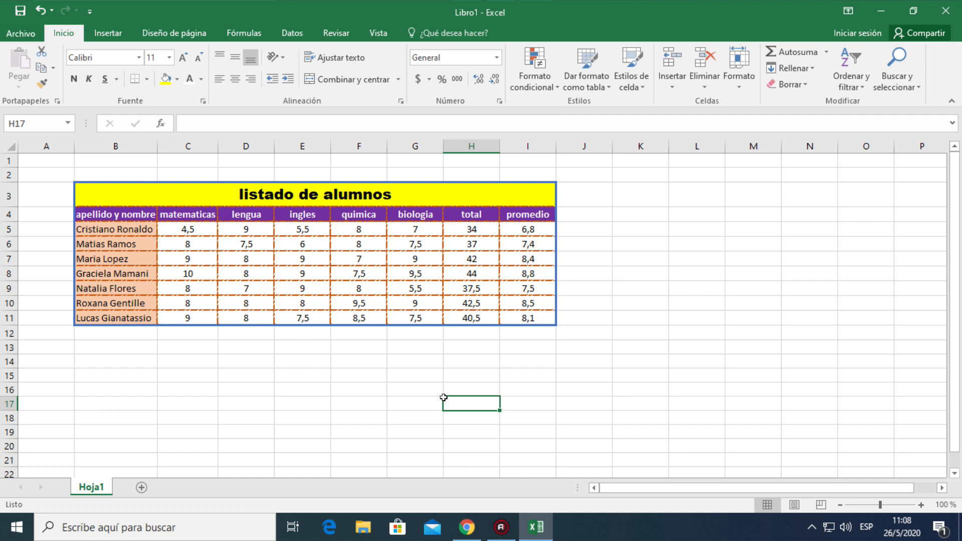
click(474, 228)
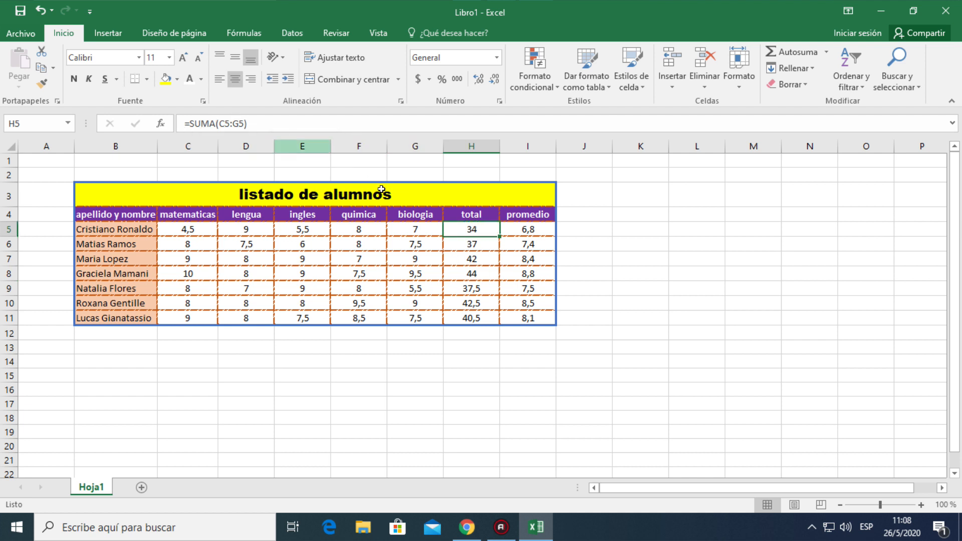
click(536, 228)
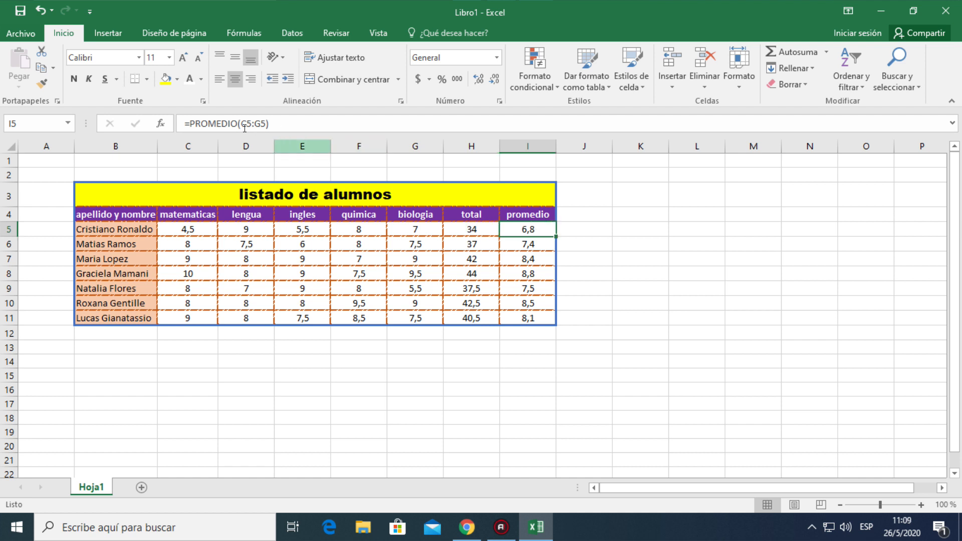
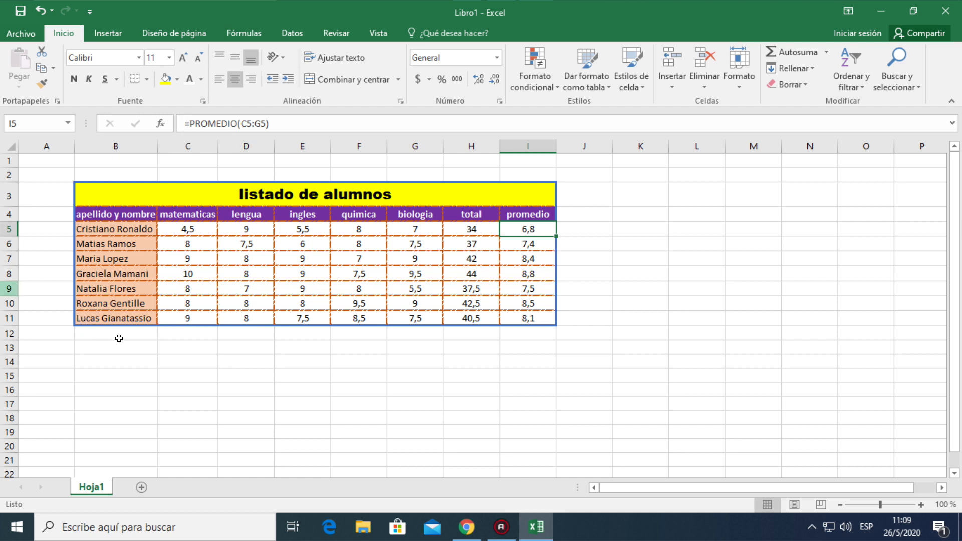
Type the text label =max(c5:g5) in cell C13 below the table.
click(176, 346)
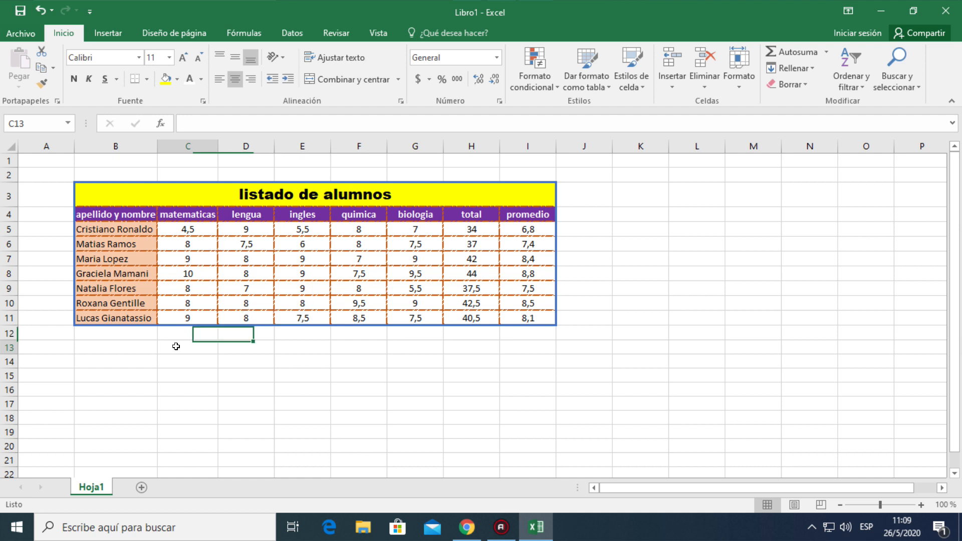
double_click(176, 347)
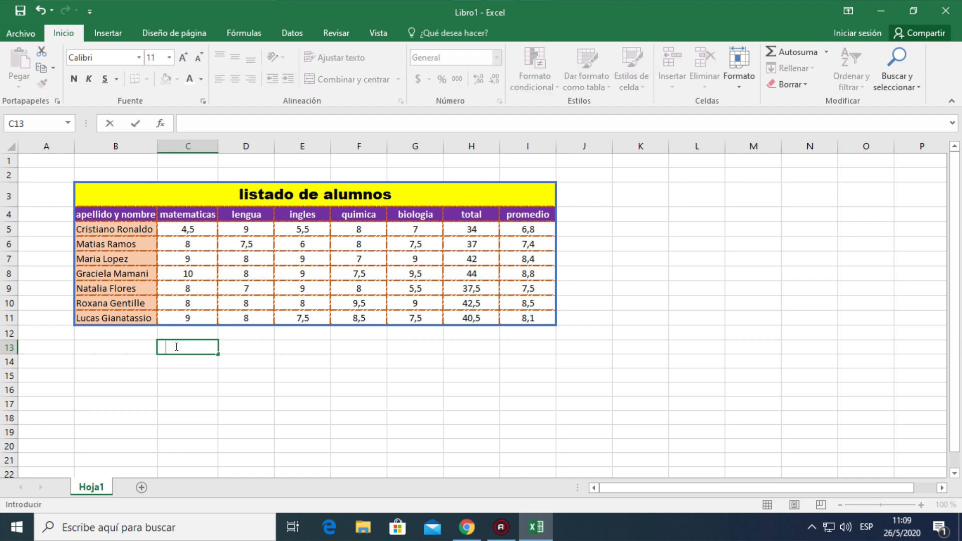
text(=max(c5:g5))
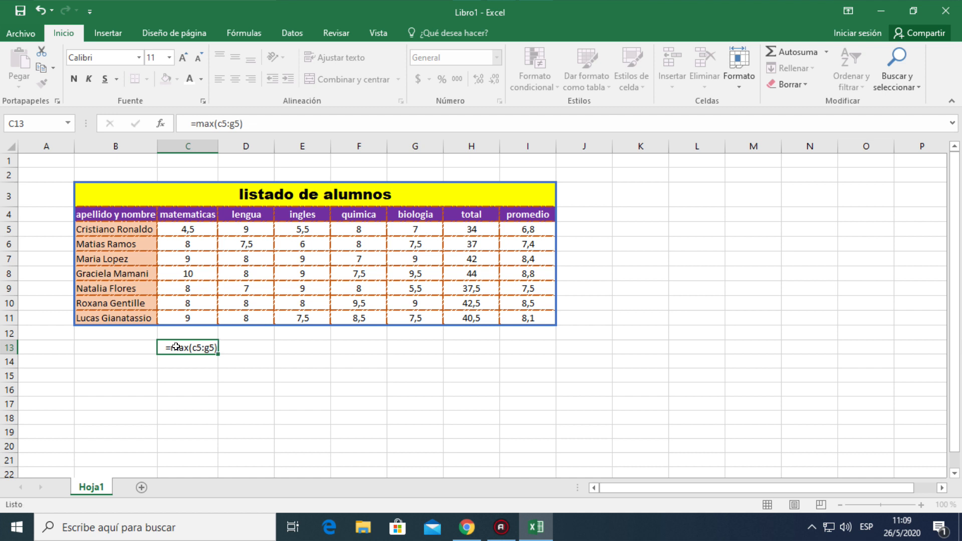
key(Return)
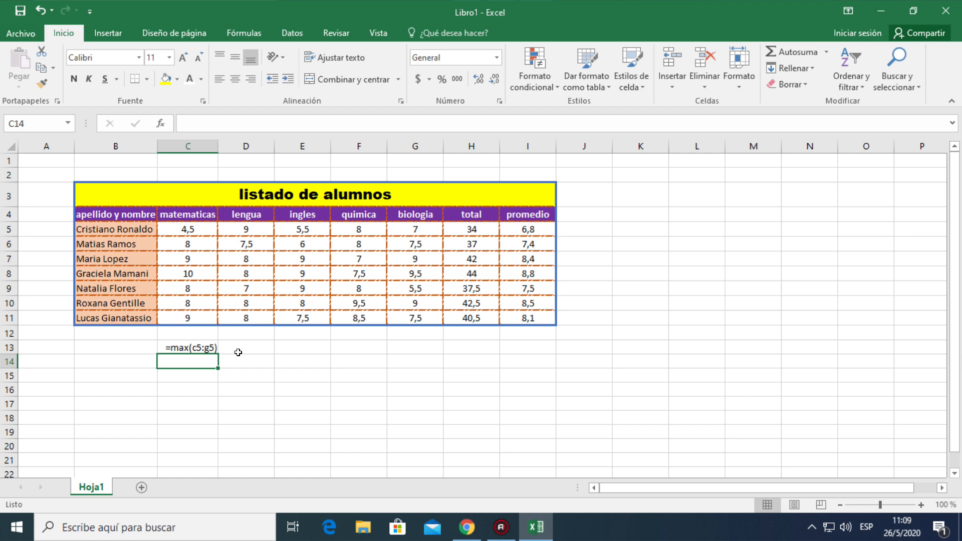
Enter =MAX(C5:G5) in D13, showing the first student's highest grade of 9.
click(241, 343)
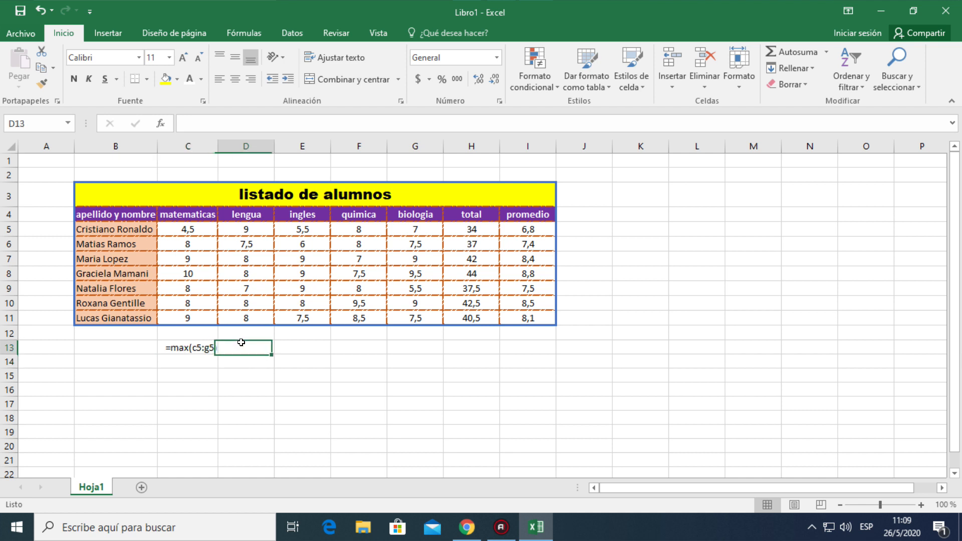
text(=)
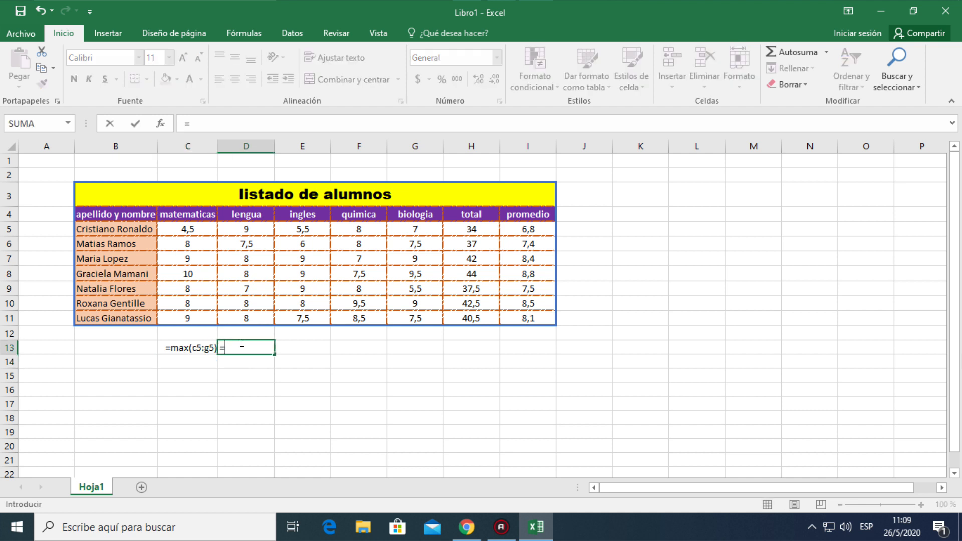
text(max()
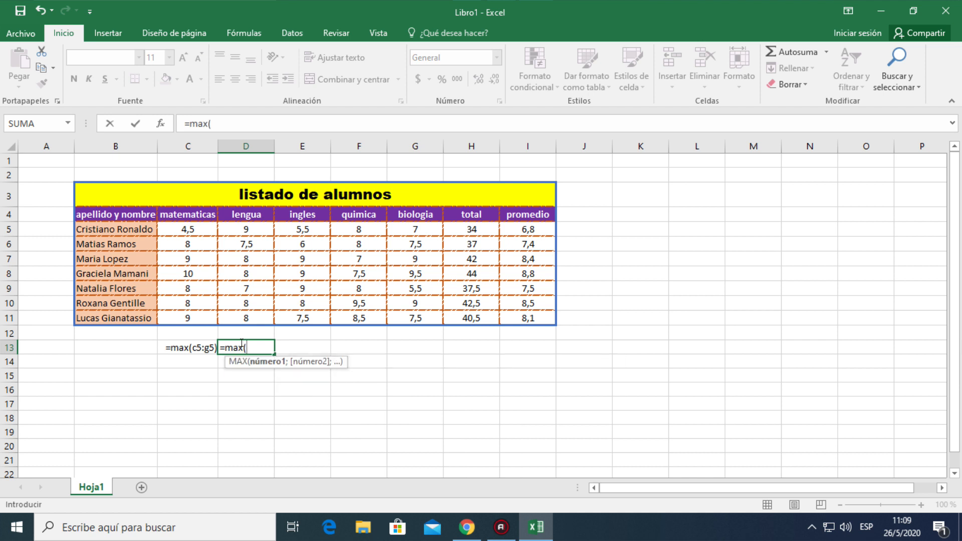
drag(197, 232, 391, 228)
text())
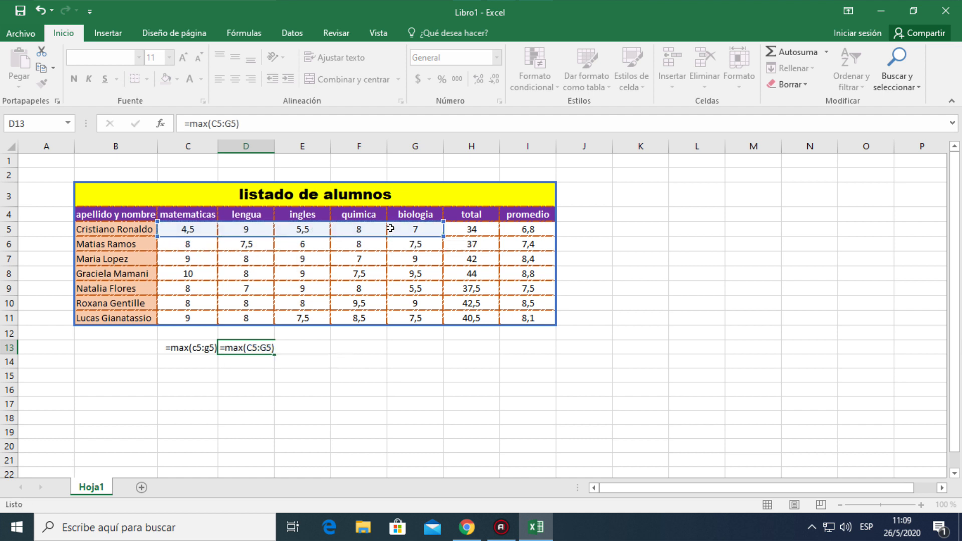
key(Return)
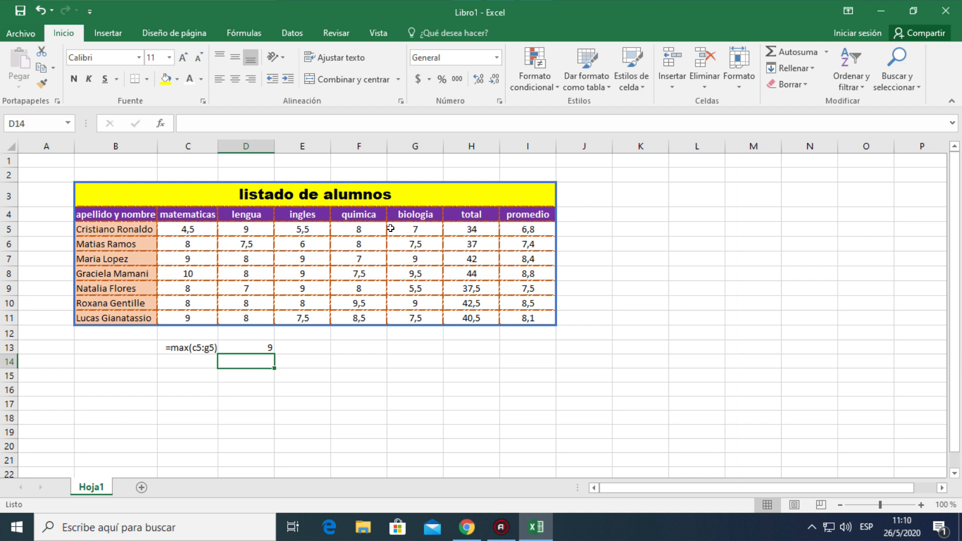
key(Left)
key(Up)
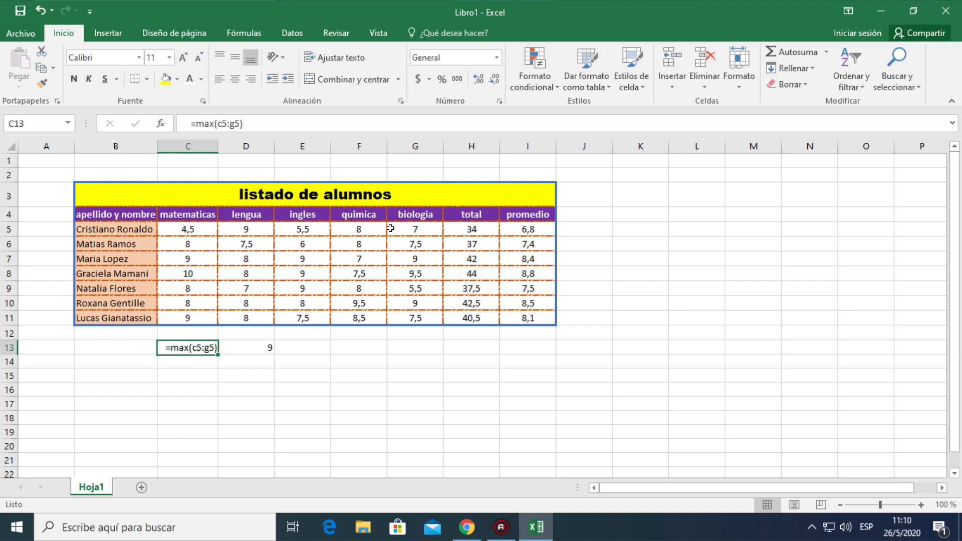
key(Right)
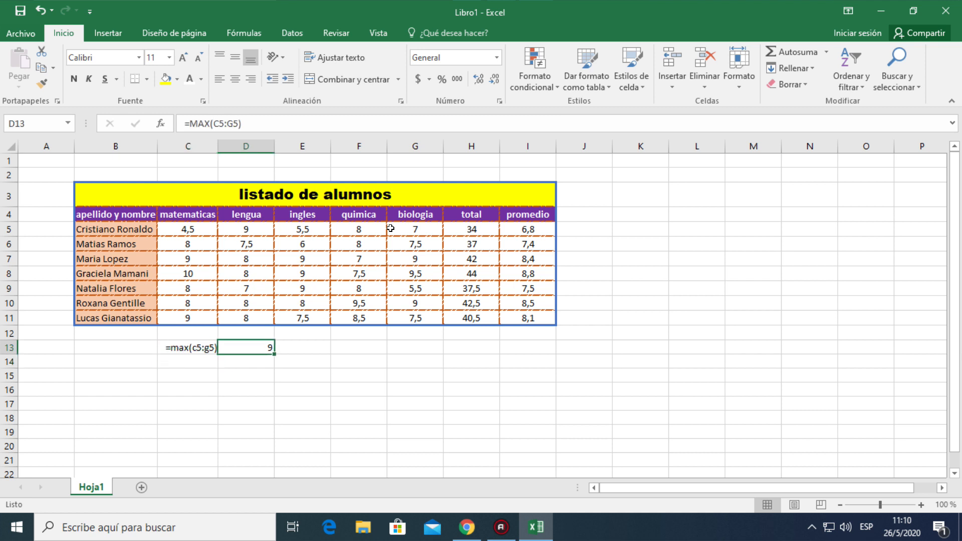
key(Down)
key(Left)
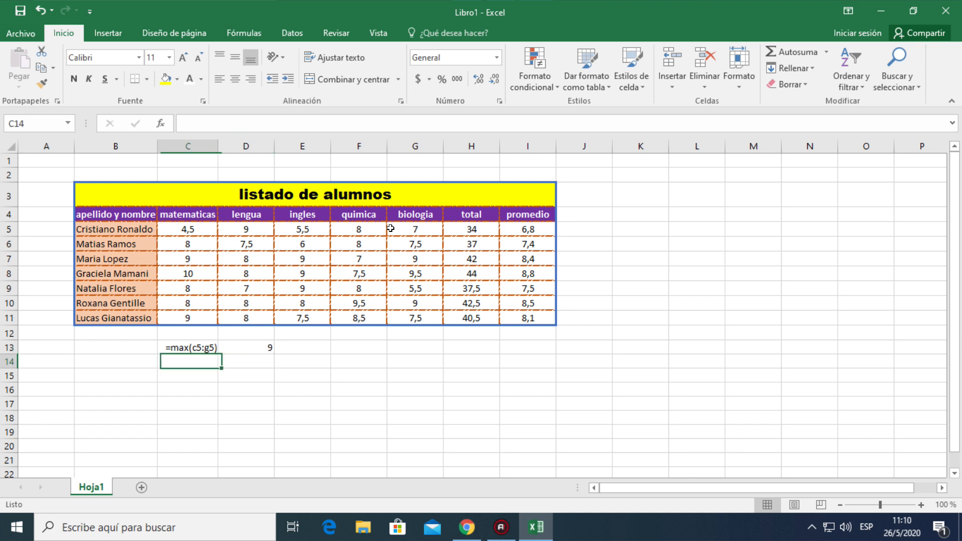
Label C14 as =min(c5:g5) and enter =MIN(C5:G5) in D14, returning 4,5.
text(=)
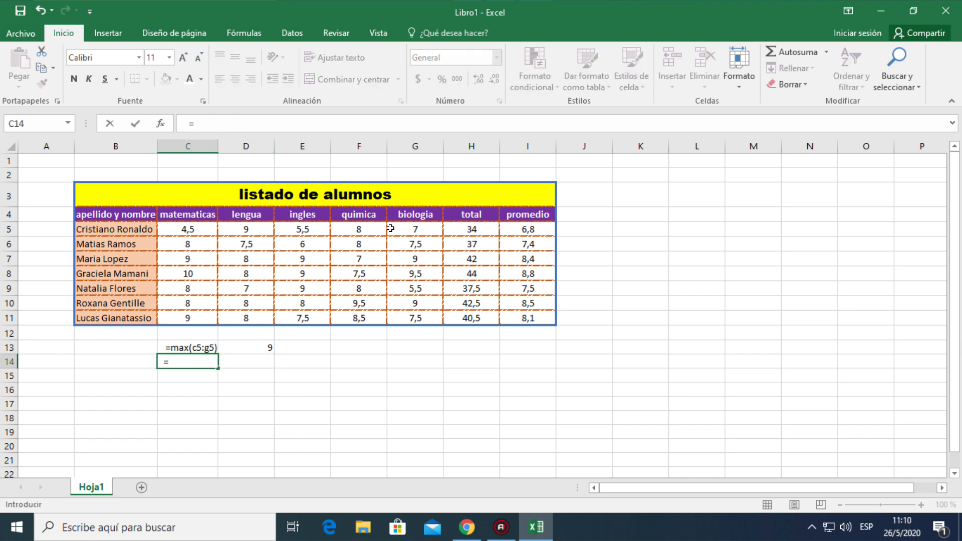
text(min(c5:g5)
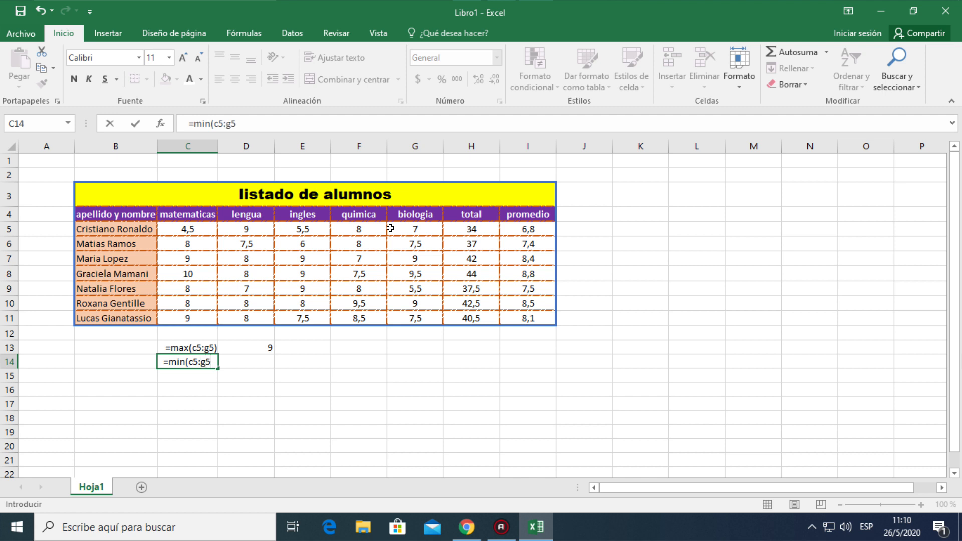
text())
key(Tab)
text(=)
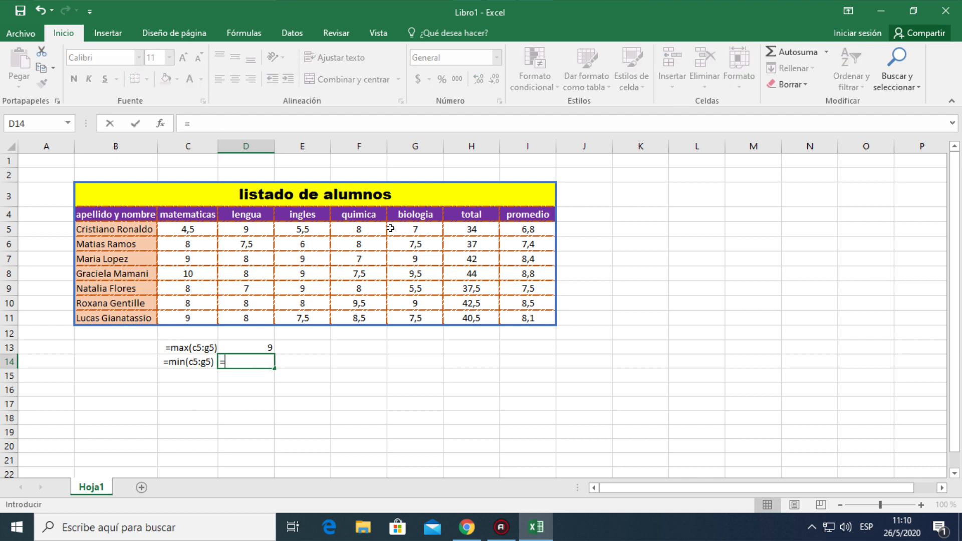
text(min)
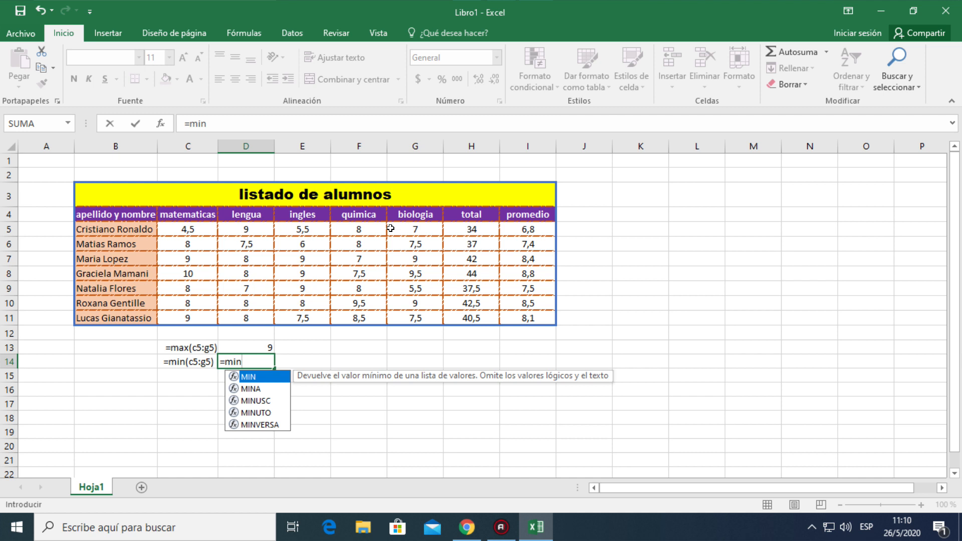
text(()
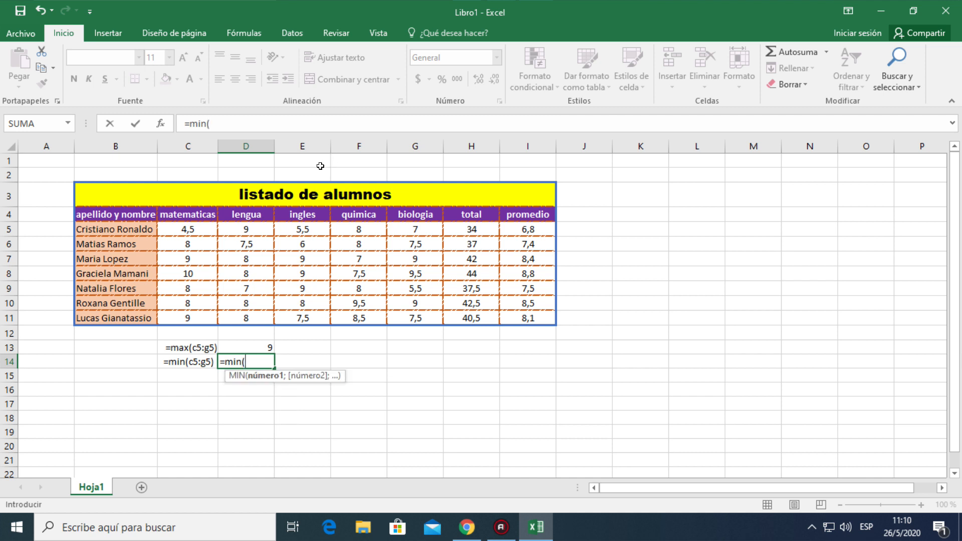
drag(200, 229, 390, 236)
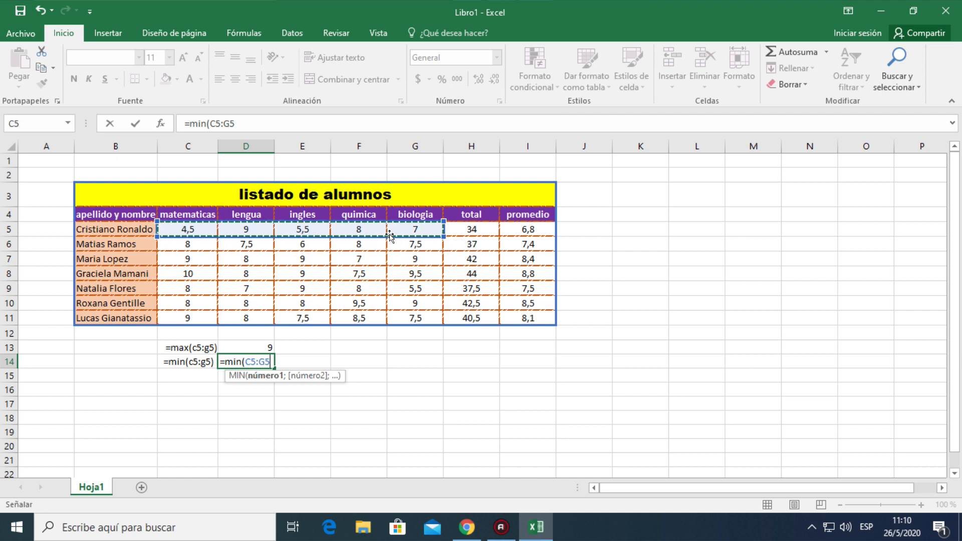
text())
key(Return)
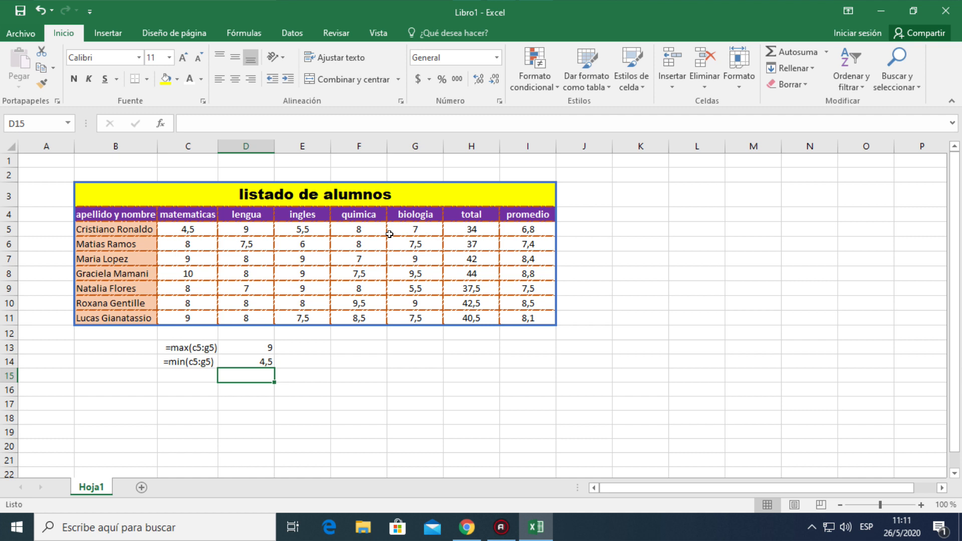
key(Left)
Type the text label =contar(c5:g5) in C15.
text(=)
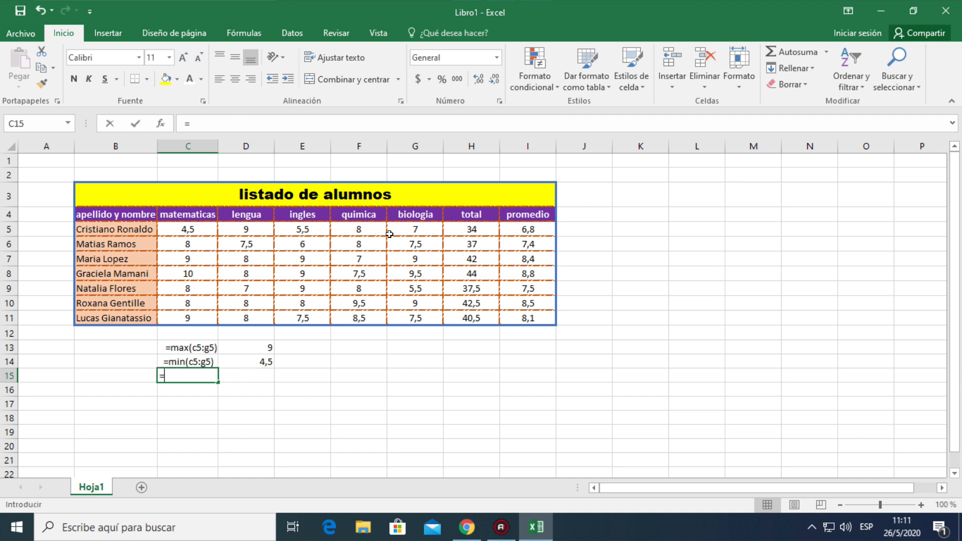
key(BackSpace)
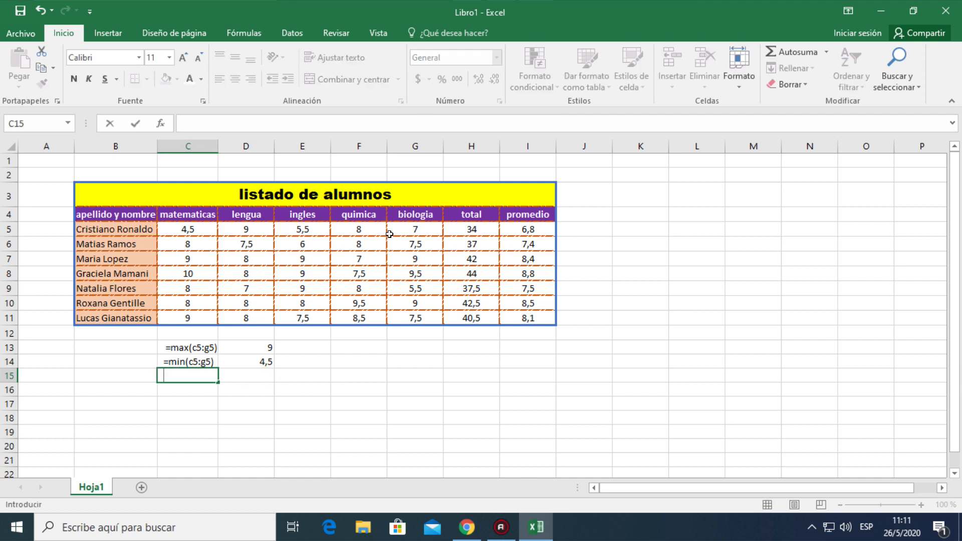
text(=contar()
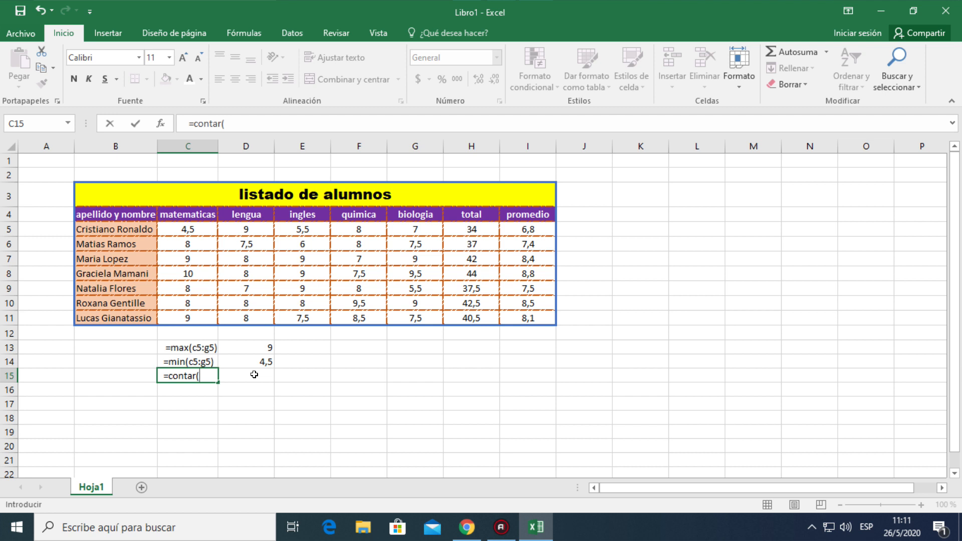
text(c5:g5))
key(Return)
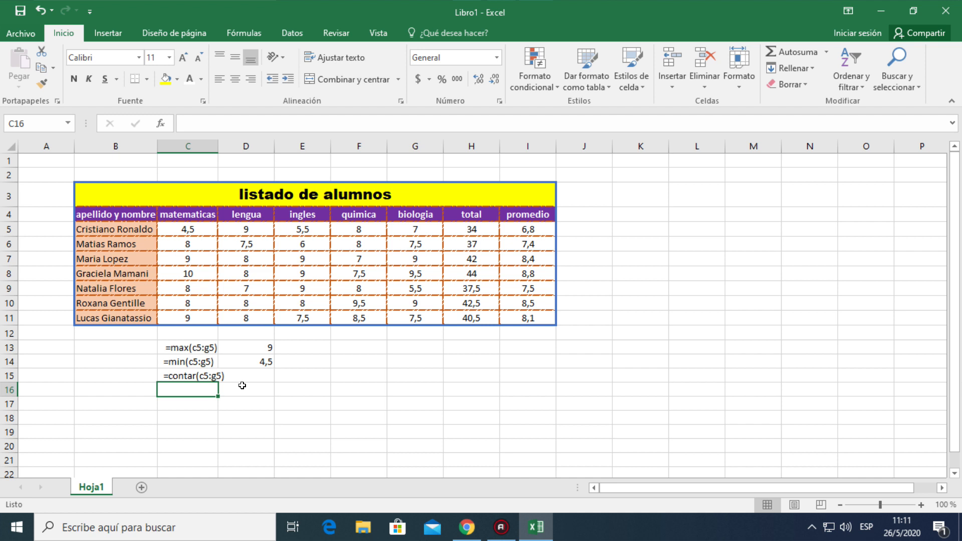
Enter =CONTAR(C5:G5) in D15, counting the first student's 5 grades.
click(253, 377)
text(=)
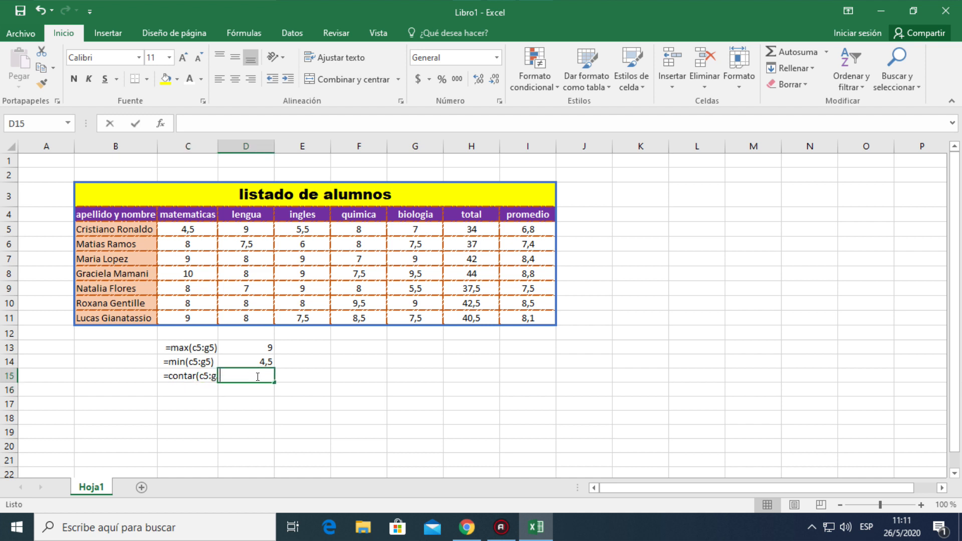
text(cont)
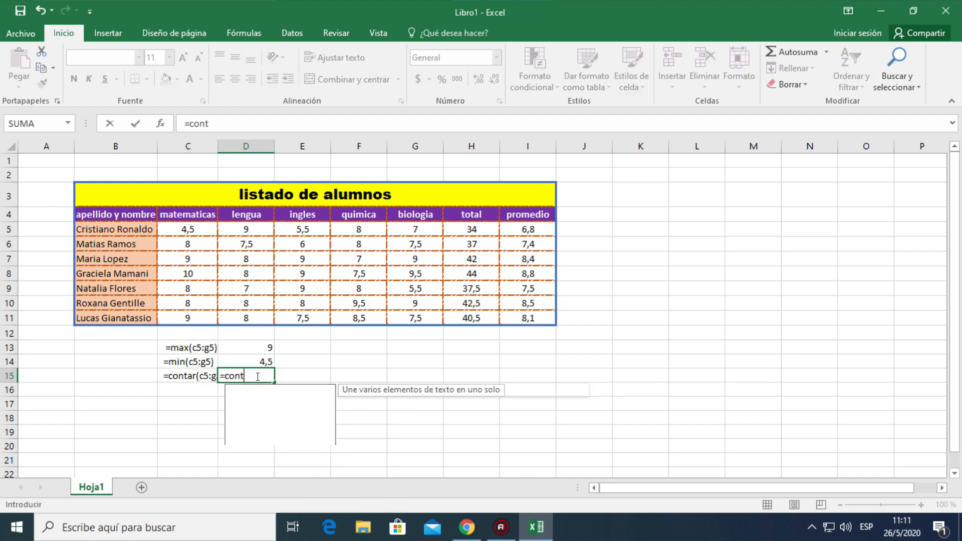
text(ar()
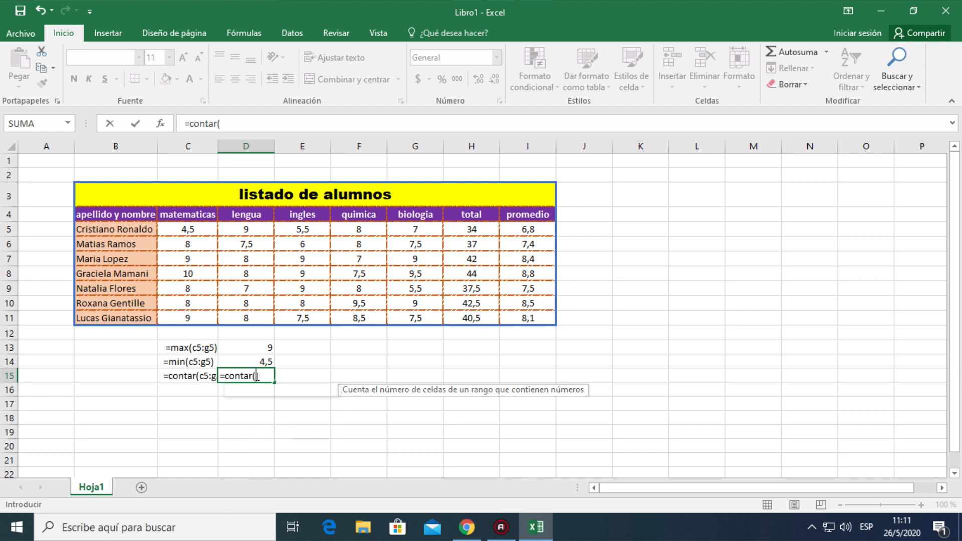
drag(198, 230, 402, 229)
text())
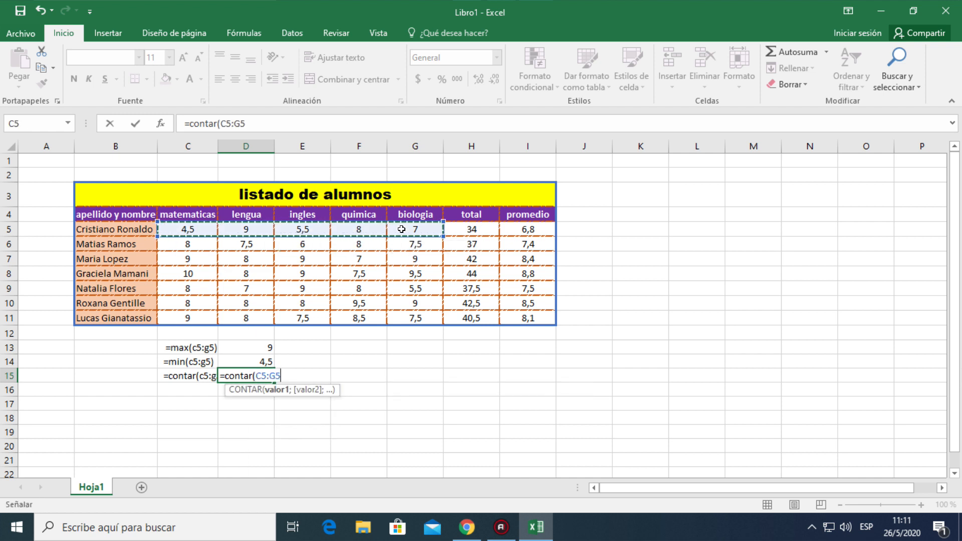
key(Return)
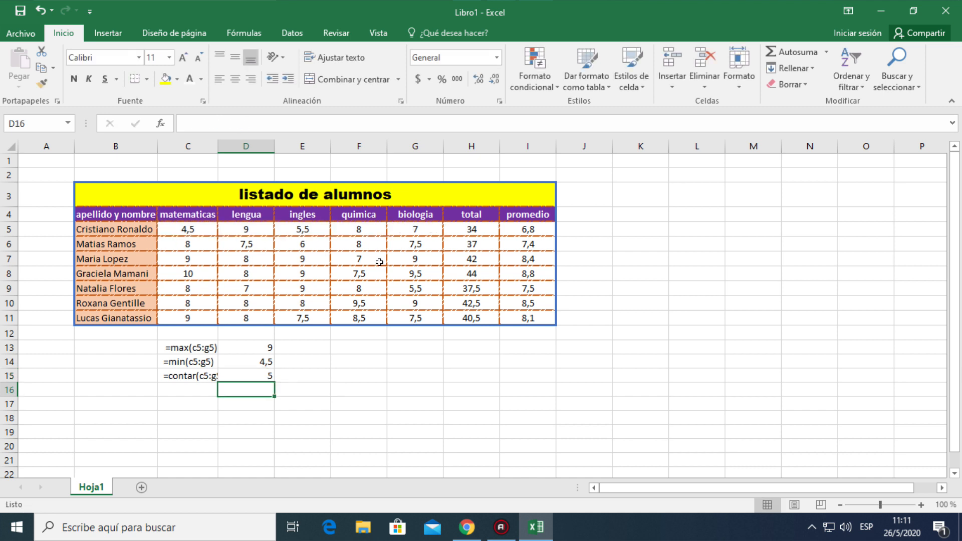
click(258, 371)
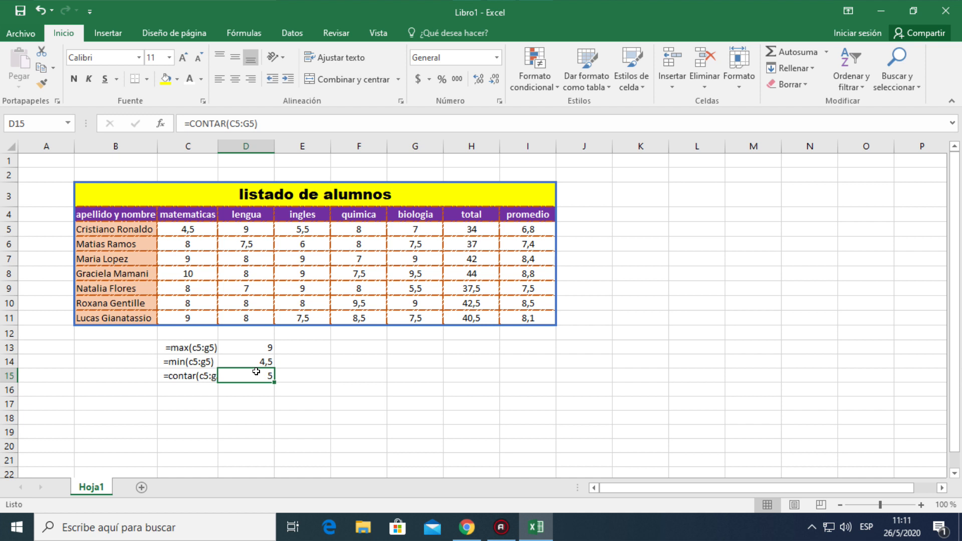
click(200, 231)
click(263, 229)
click(306, 226)
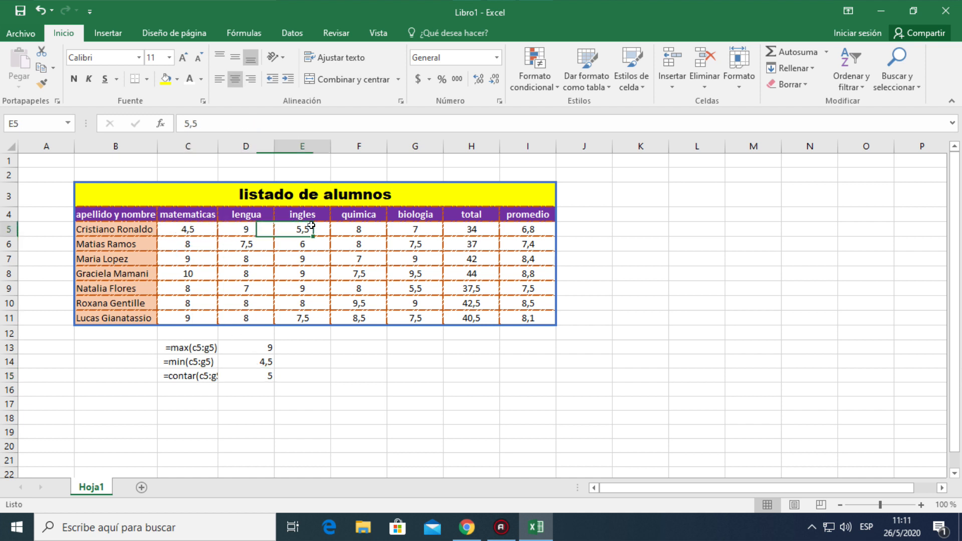
click(359, 227)
click(420, 226)
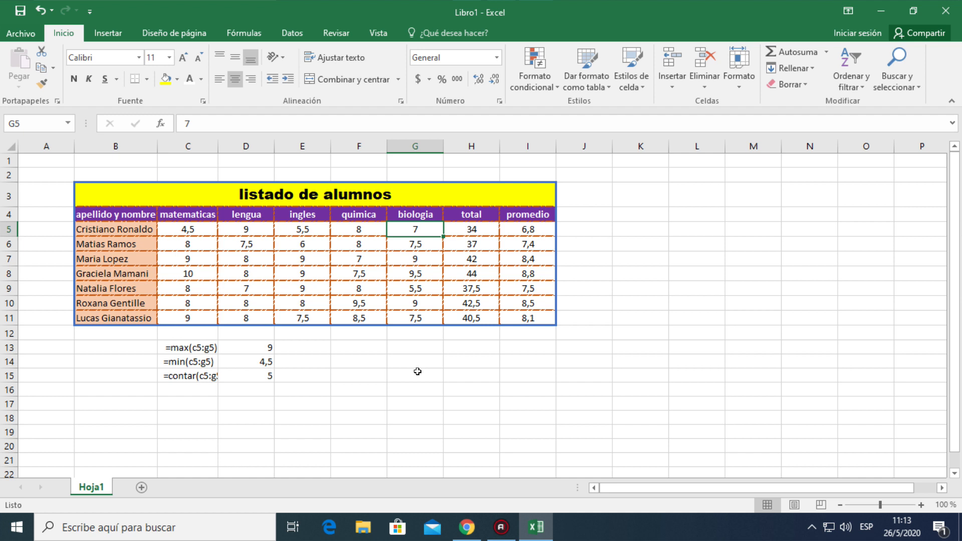
click(211, 350)
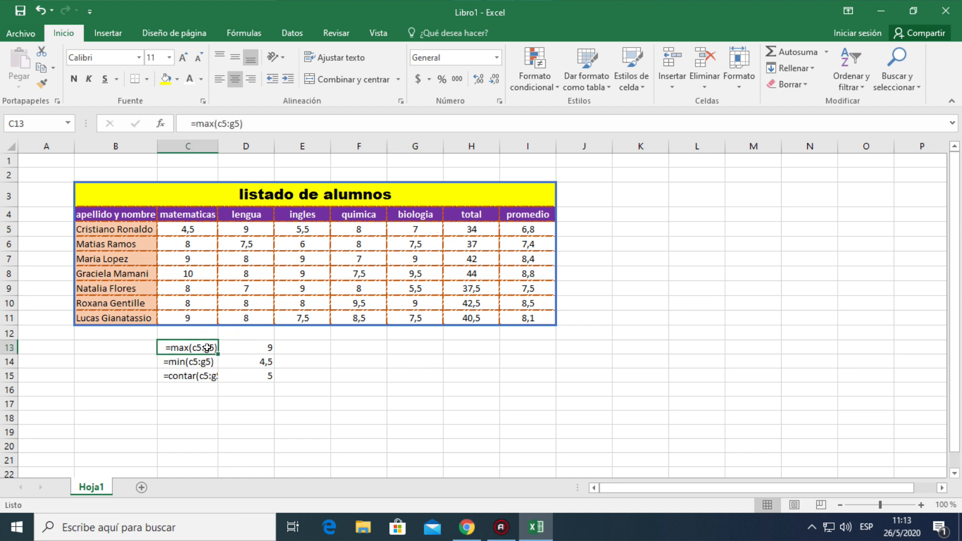
click(261, 343)
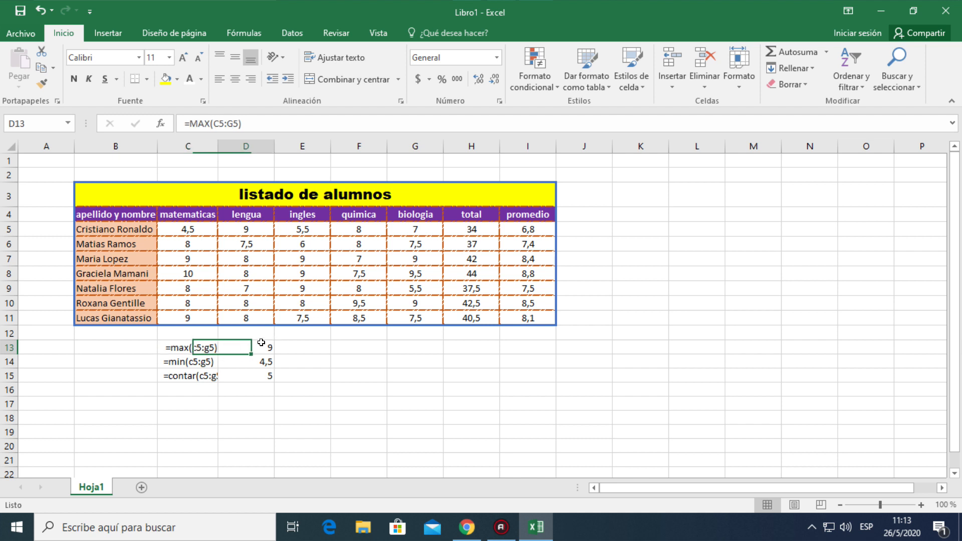
click(183, 361)
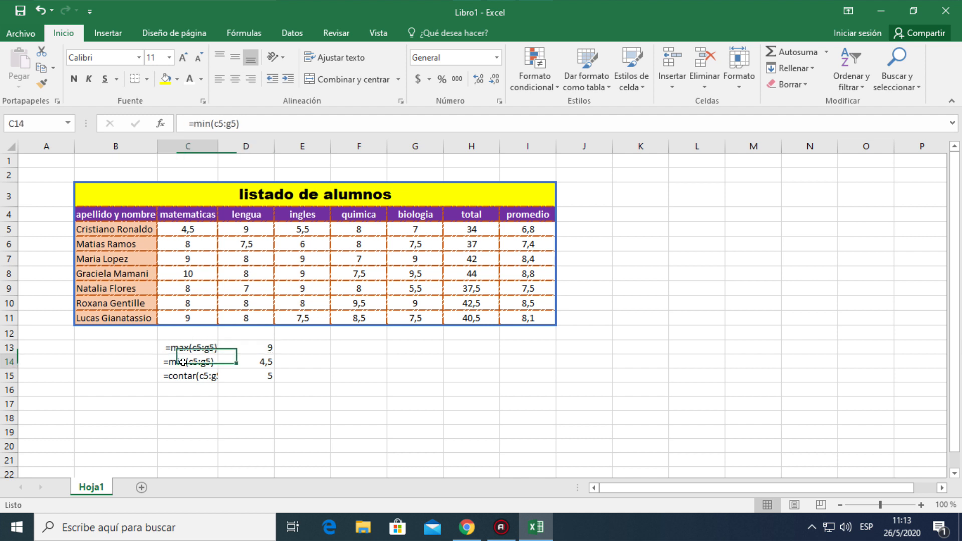
click(259, 362)
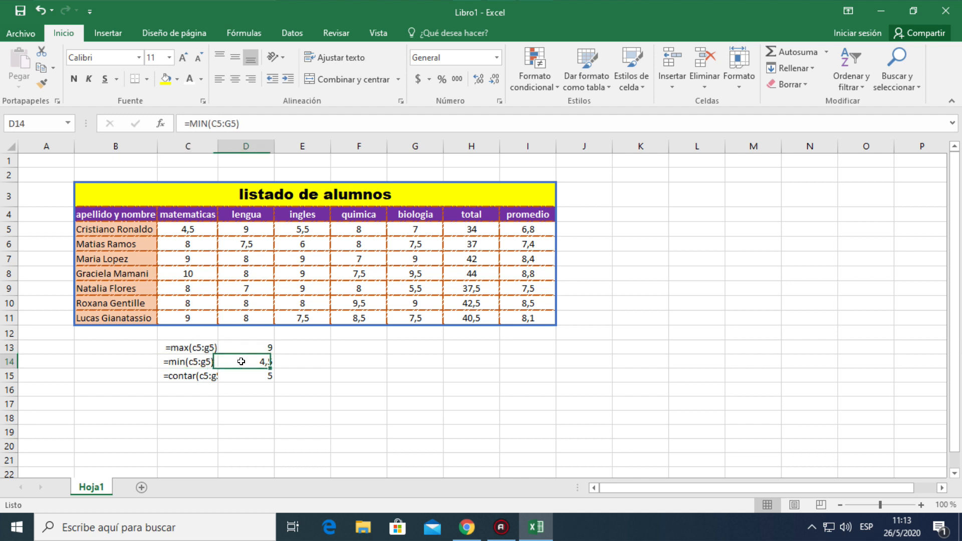
click(201, 377)
click(250, 375)
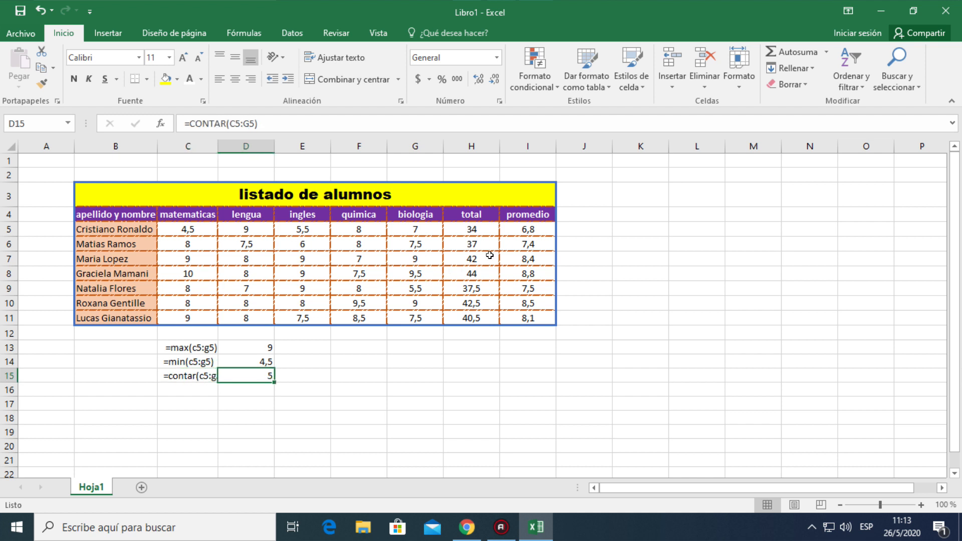
click(527, 229)
click(477, 228)
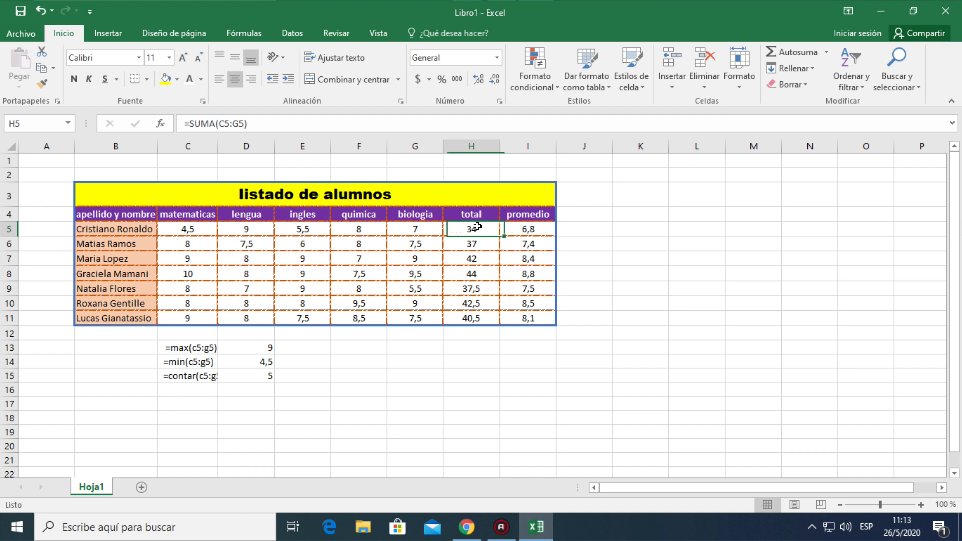